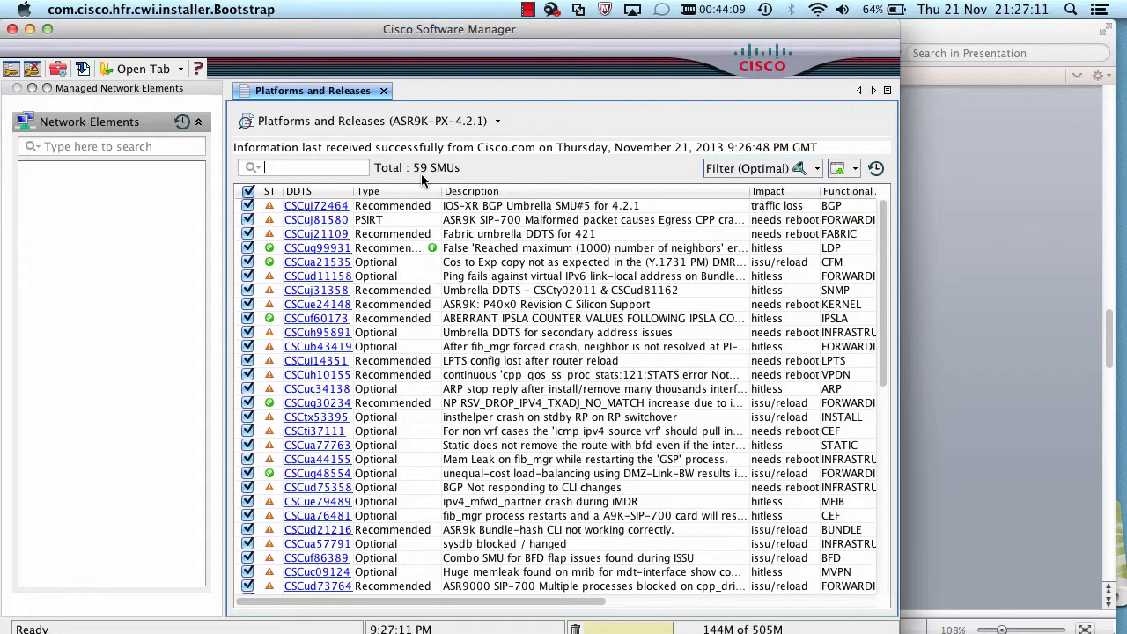
Step: Set the SMU filter to All and review the details of SMU CSCua21535 through to the end of its SMU list
{"action": "left_click", "coordinate": [798, 170]}
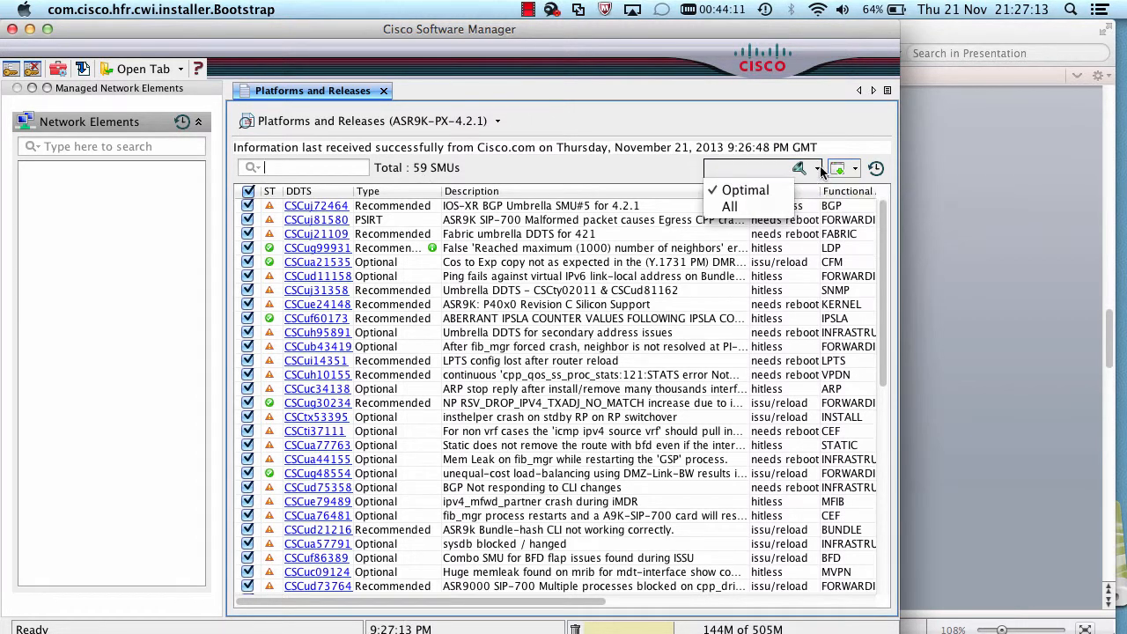
{"action": "left_click", "coordinate": [749, 206]}
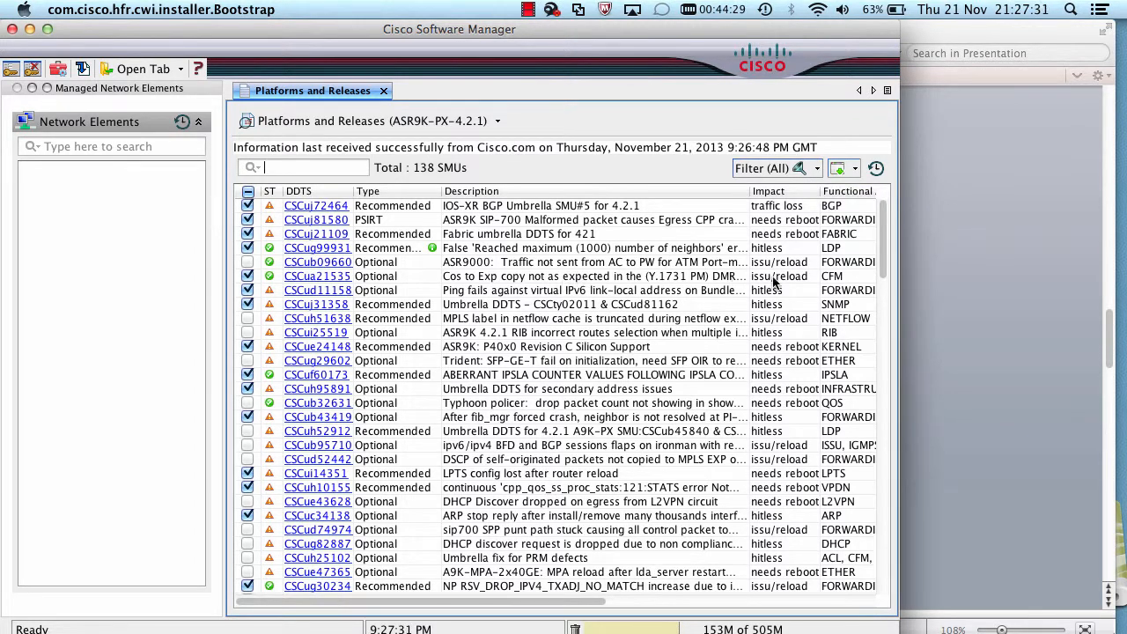
{"action": "left_click", "coordinate": [828, 282]}
{"action": "mouse_move", "coordinate": [828, 282]}
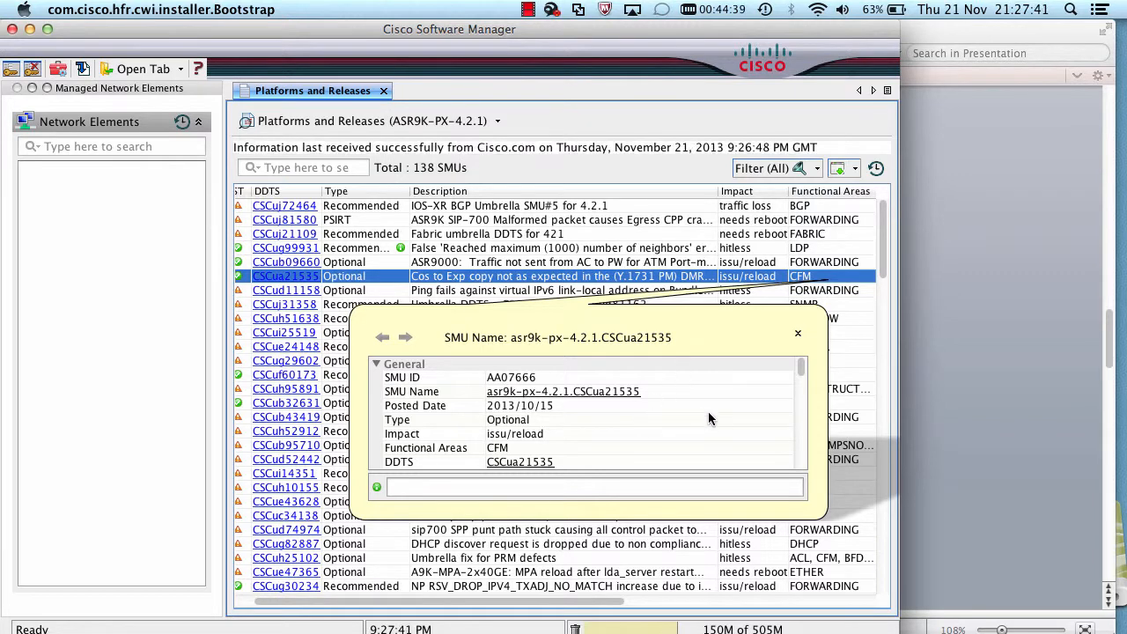
{"action": "left_click_drag", "start_coordinate": [804, 364], "coordinate": [800, 427]}
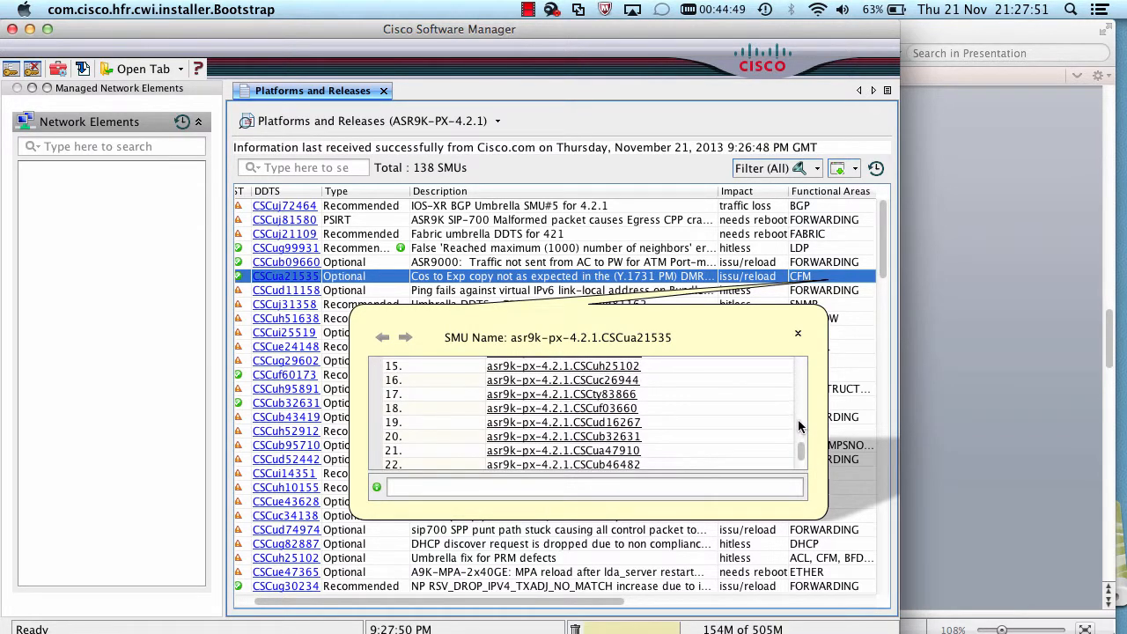
{"action": "scroll", "coordinate": [801, 451], "scroll_direction": "up", "scroll_amount": 3}
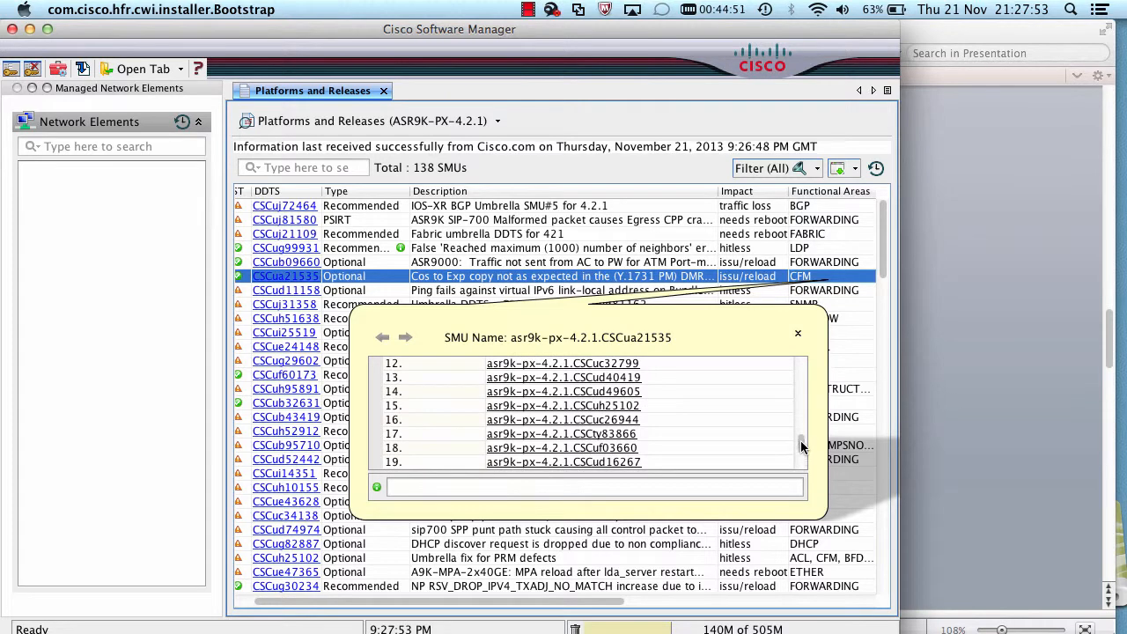
{"action": "mouse_move", "coordinate": [801, 448]}
{"action": "left_mouse_down"}
{"action": "mouse_move", "coordinate": [802, 430]}
{"action": "mouse_move", "coordinate": [804, 459]}
{"action": "left_mouse_up"}
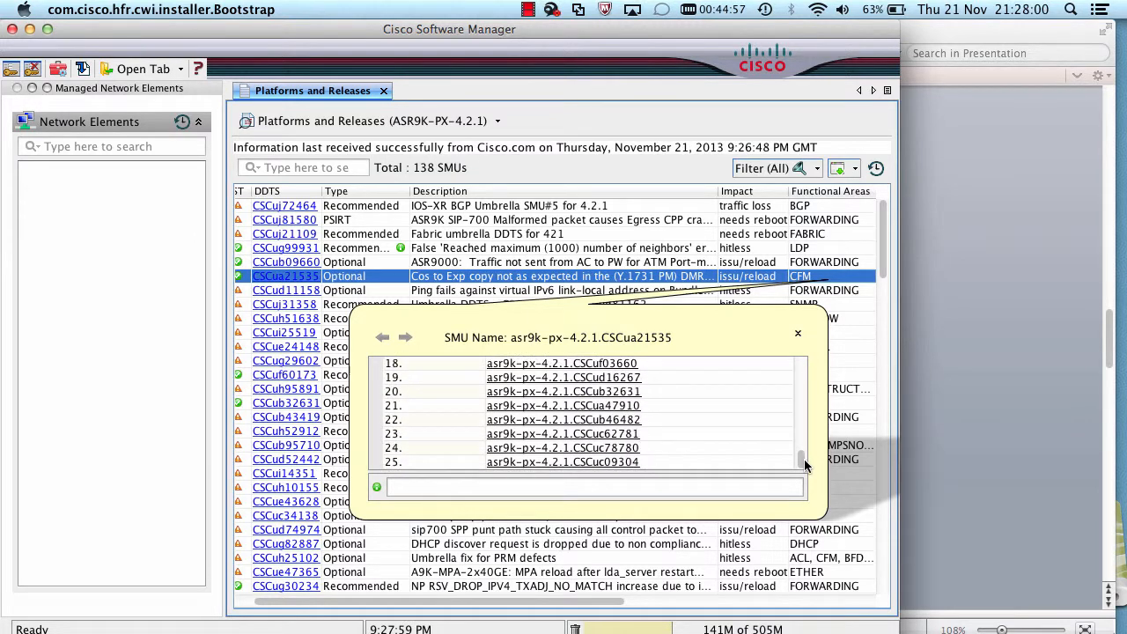
Step: Add the note "SMU which needs reload" to SMU CSCua21535 and close its details
{"action": "left_click", "coordinate": [418, 487]}
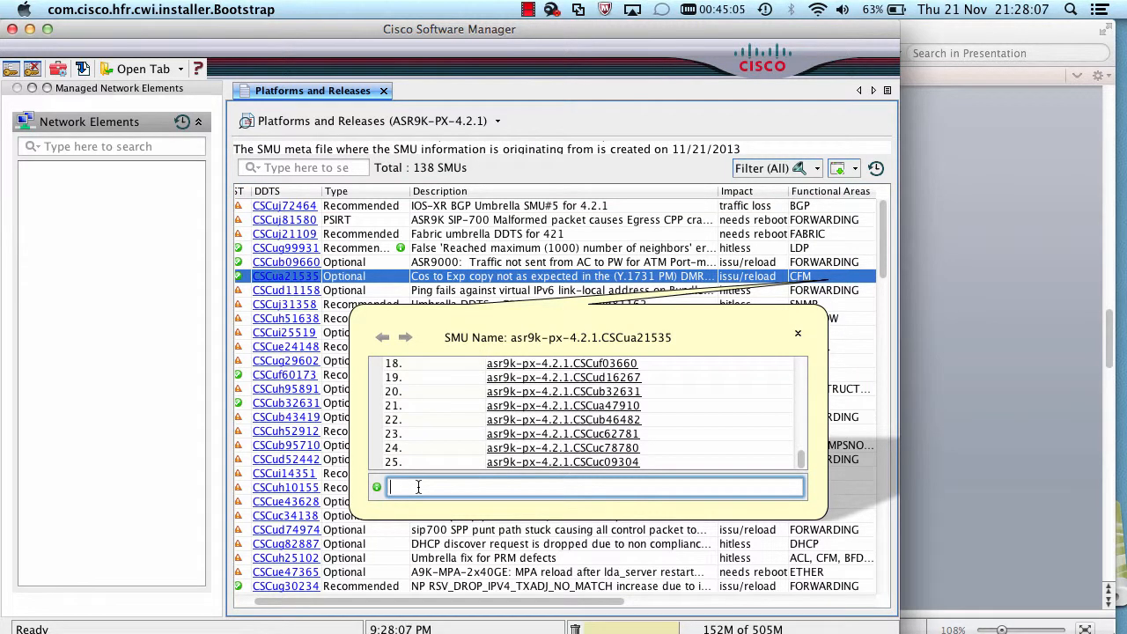
{"action": "type", "text": "S"}
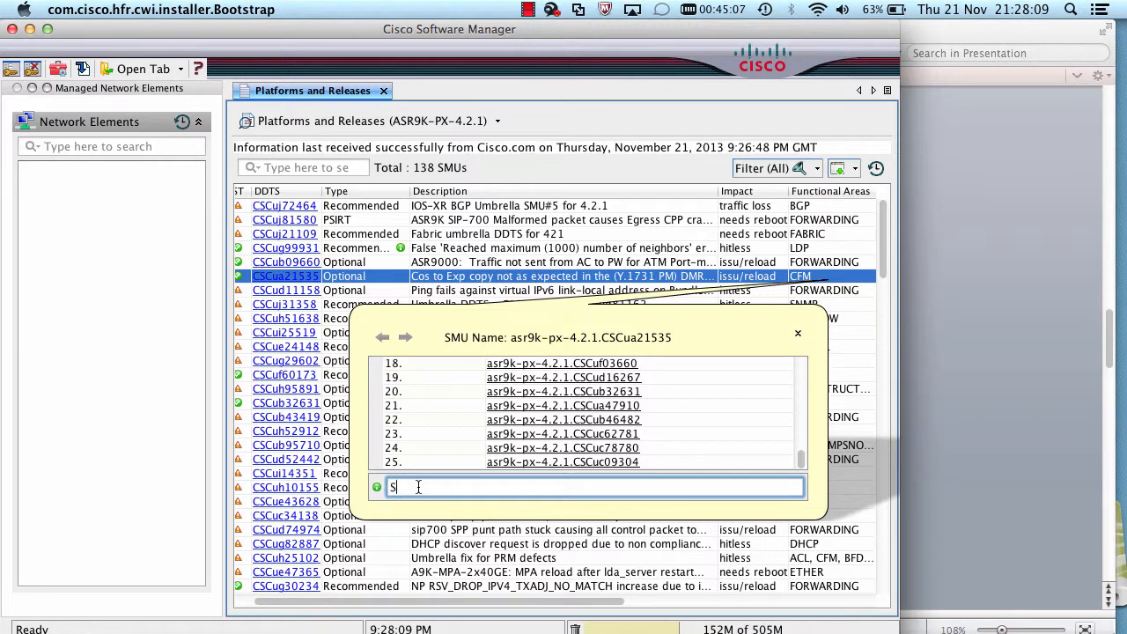
{"action": "type", "text": "MU wich n"}
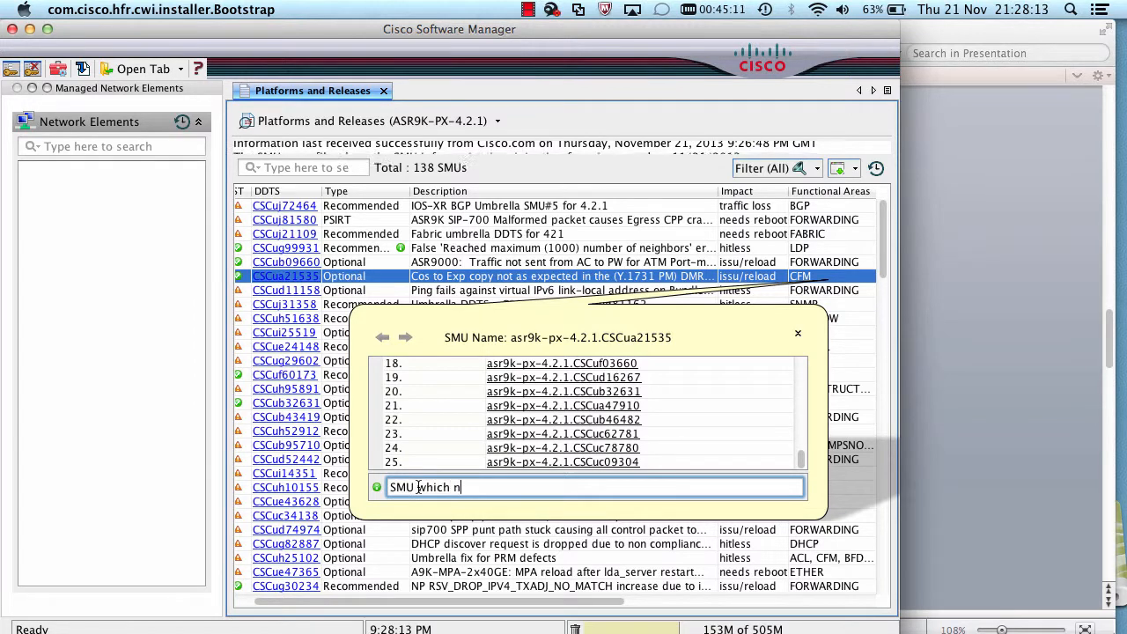
{"action": "type", "text": "eeds removal"}
{"action": "key", "text": "BackSpace"}
{"action": "key", "text": "BackSpace"}
{"action": "key", "text": "BackSpace"}
{"action": "key", "text": "BackSpace"}
{"action": "key", "text": "BackSpace"}
{"action": "type", "text": "load"}
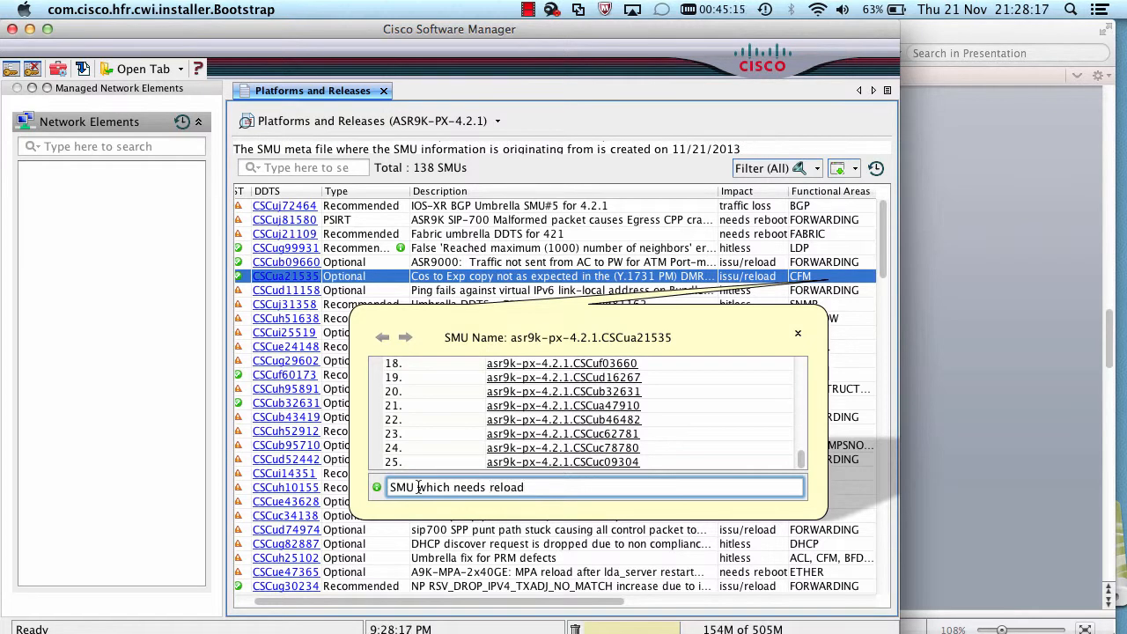
{"action": "left_click", "coordinate": [797, 337]}
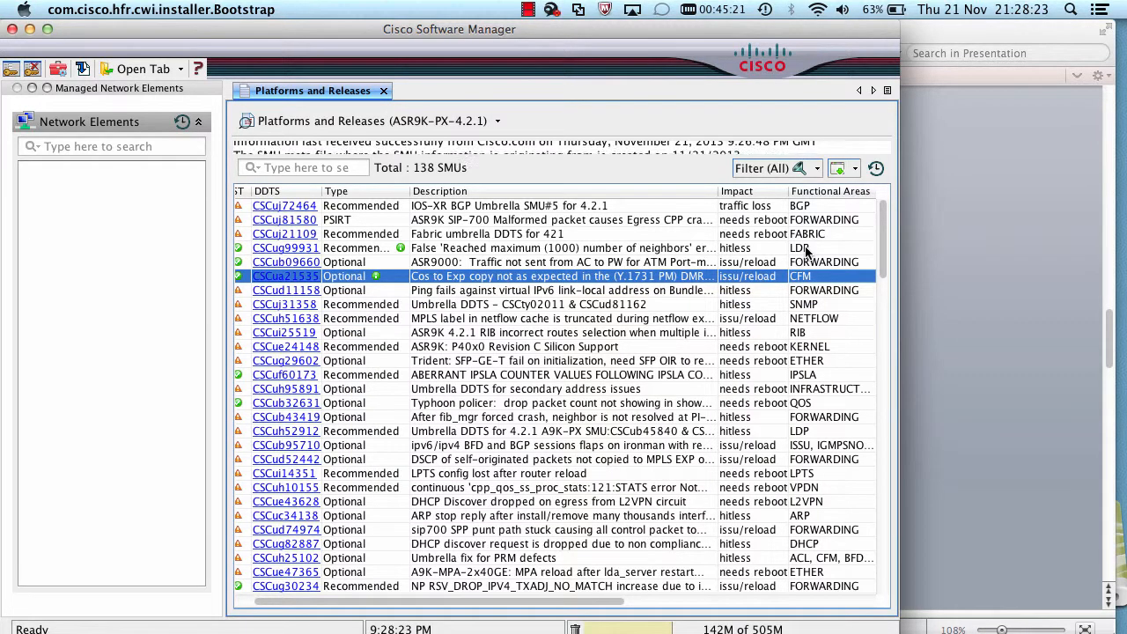
Step: Review the details of SMUs CSCug99931 and CSCuj81580, including the pre-requisites and superseded SMUs
{"action": "left_click", "coordinate": [805, 251]}
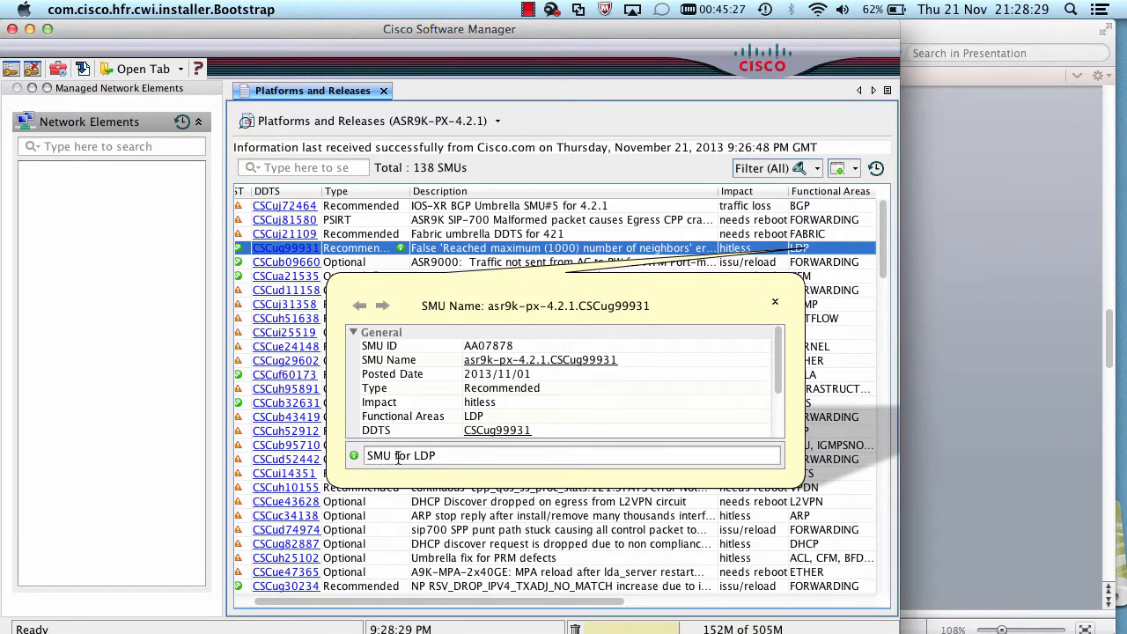
{"action": "left_click_drag", "start_coordinate": [779, 357], "coordinate": [782, 414]}
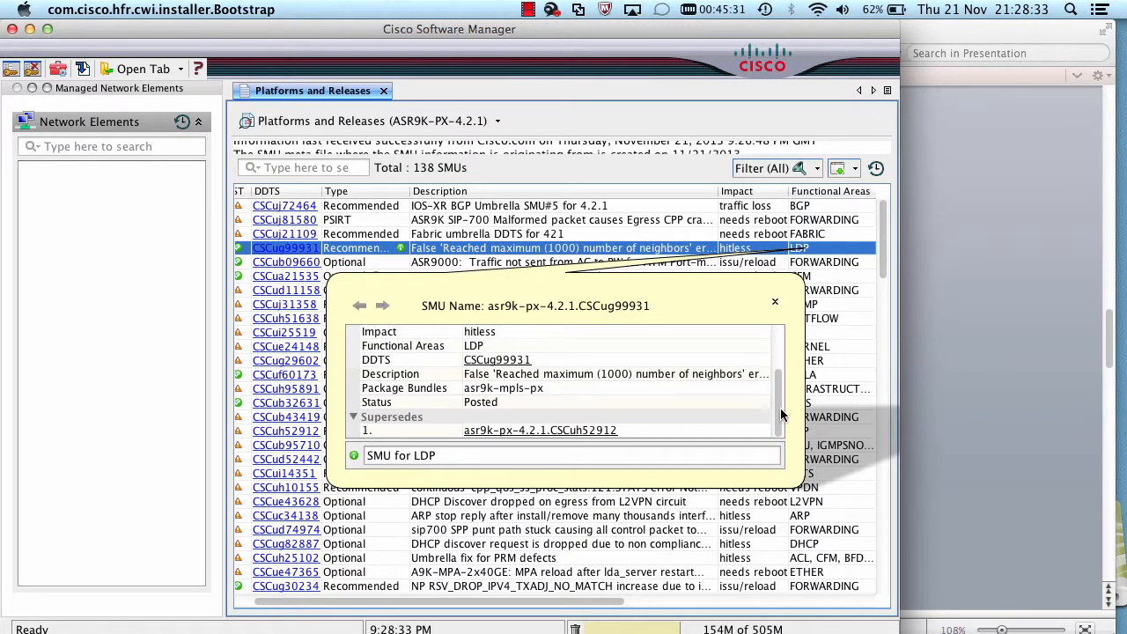
{"action": "left_click", "coordinate": [775, 303]}
{"action": "left_click", "coordinate": [819, 220]}
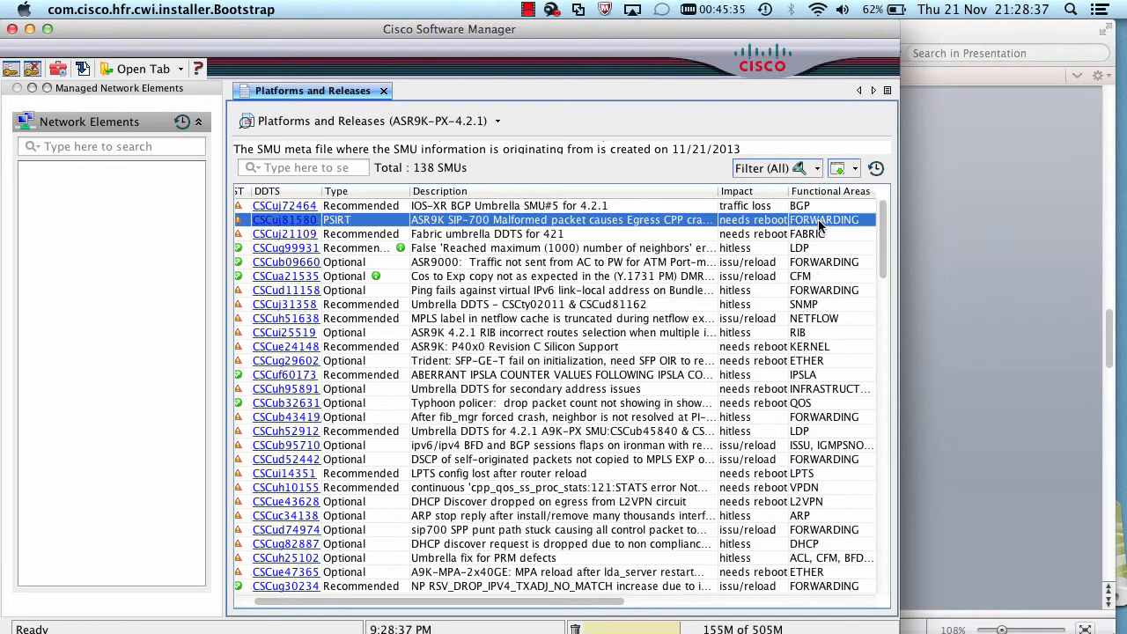
{"action": "double_click", "coordinate": [818, 220]}
{"action": "left_click_drag", "start_coordinate": [790, 318], "coordinate": [791, 394]}
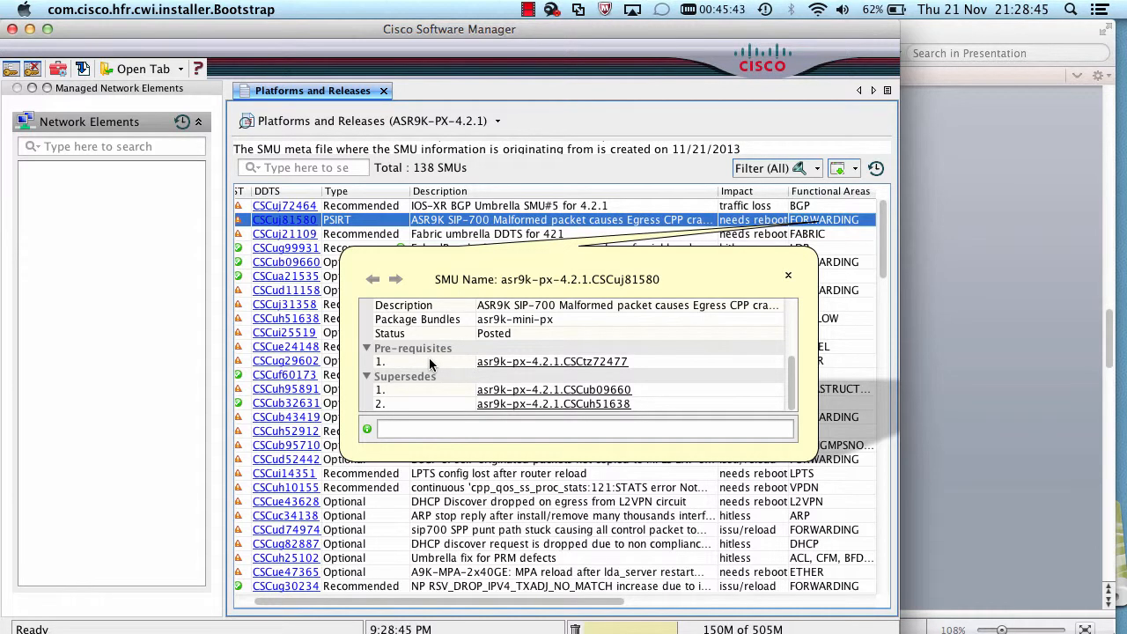
{"action": "left_click", "coordinate": [788, 276]}
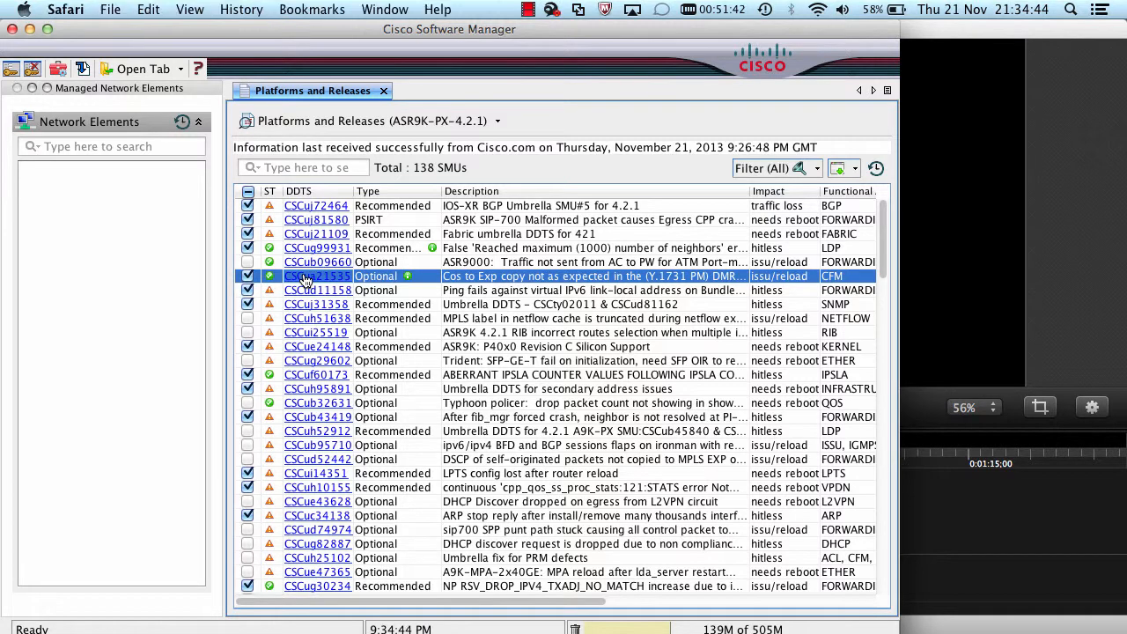
Step: View the Bug Toolkit report for CSCua21535 in Safari and return to Cisco Software Manager
{"action": "left_click", "coordinate": [305, 279]}
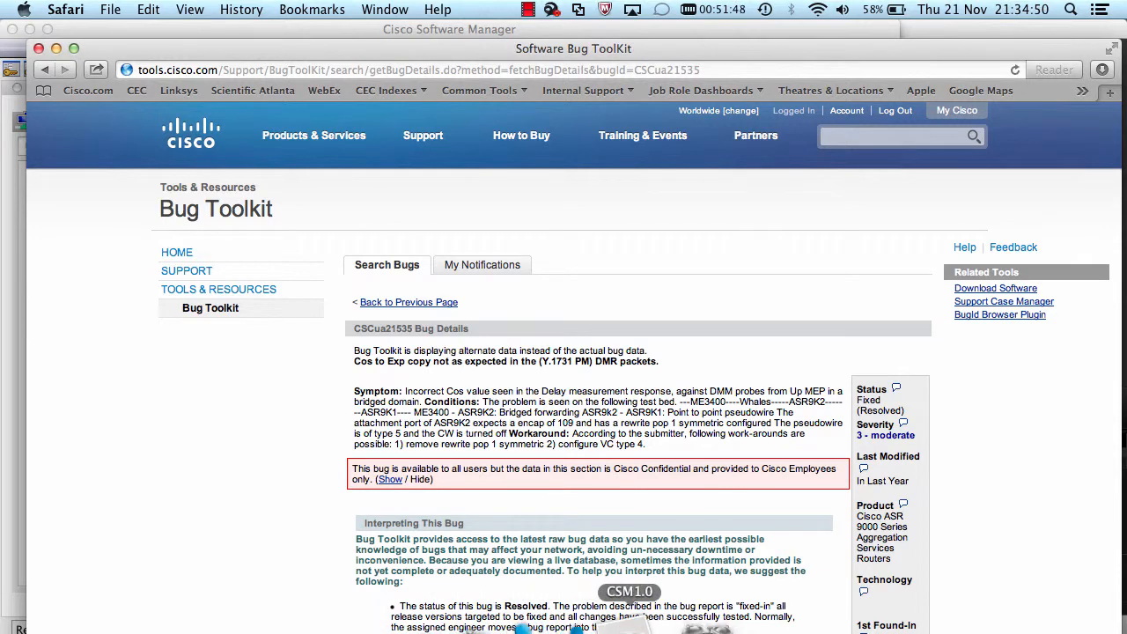
{"action": "left_click", "coordinate": [619, 624]}
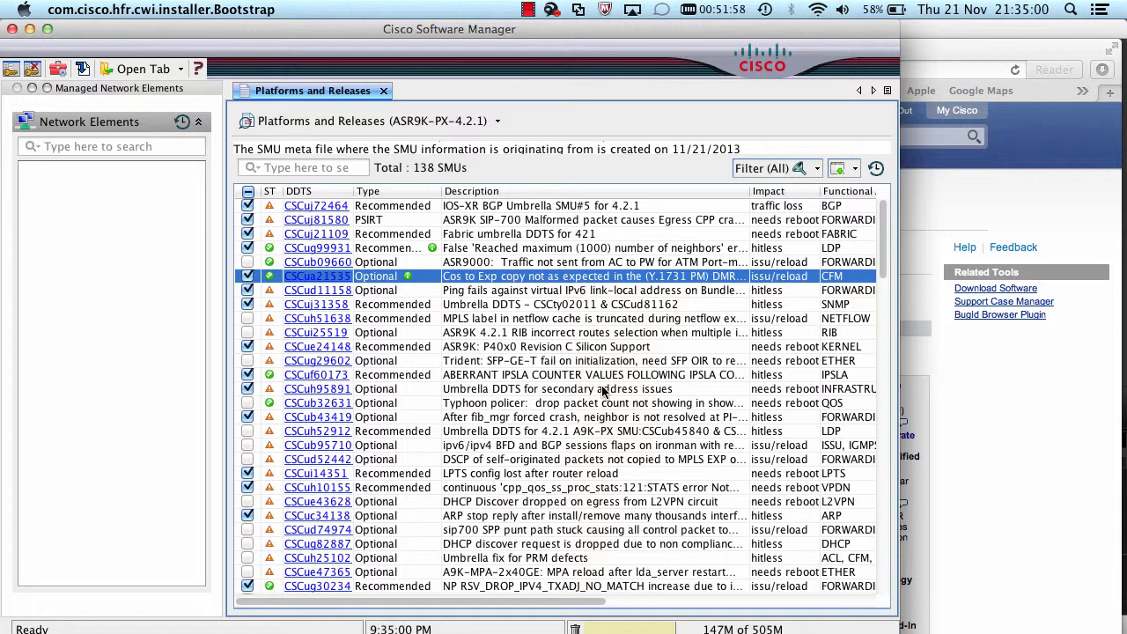
Step: Open the watch list for ASR9K-PX-4.2.1 and save it with the SMU ID aa07607
{"action": "left_click", "coordinate": [855, 175]}
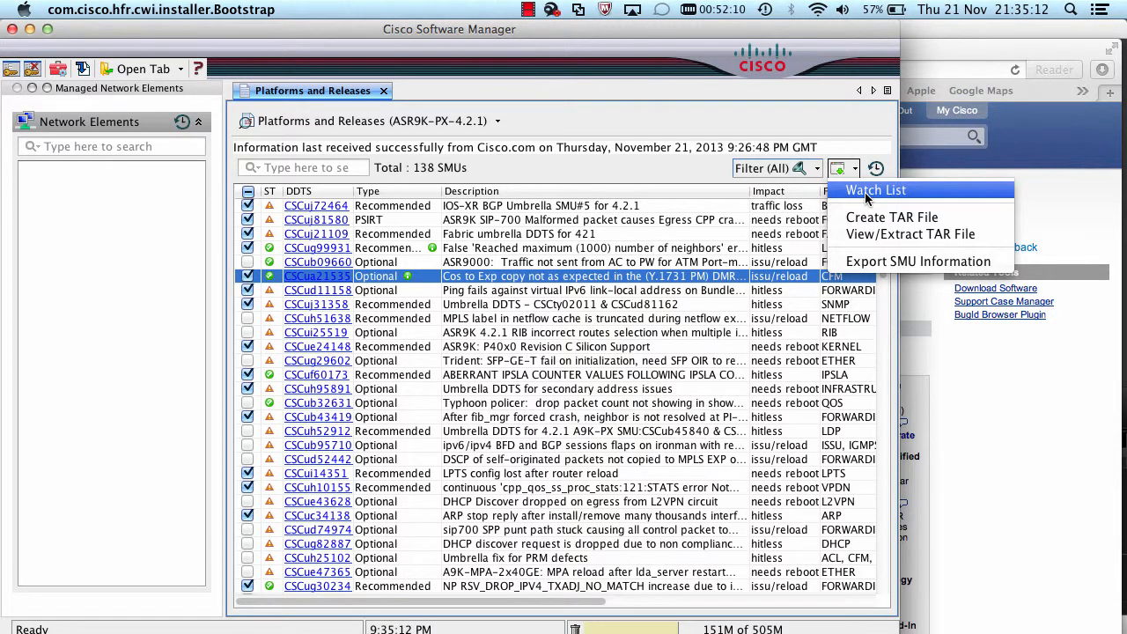
{"action": "left_click", "coordinate": [872, 191]}
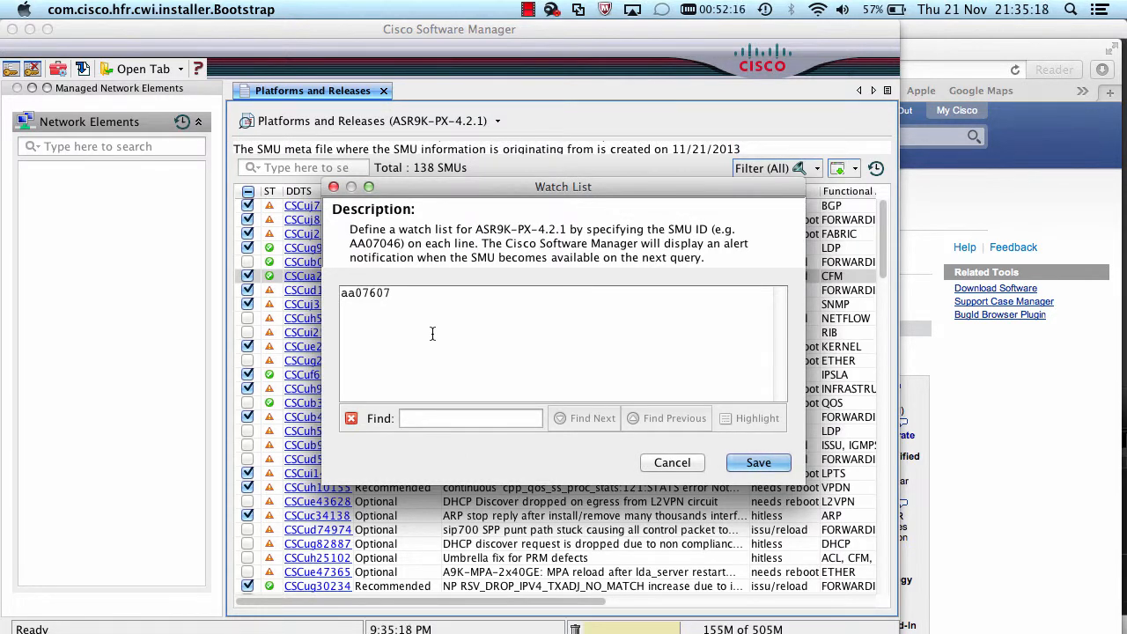
{"action": "left_click", "coordinate": [415, 299]}
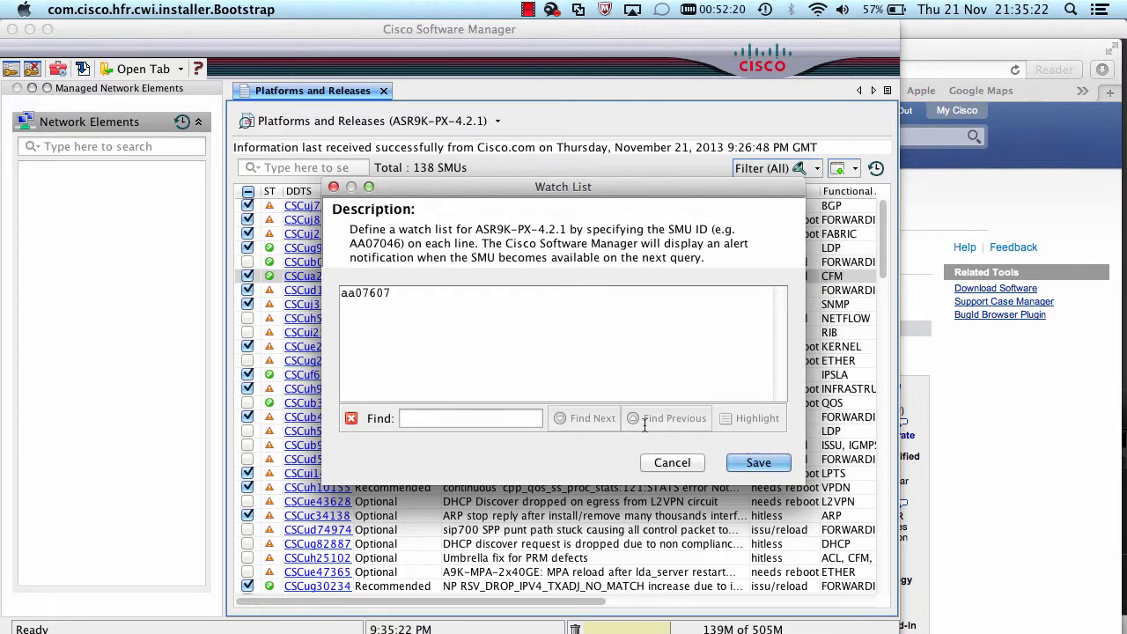
{"action": "left_click", "coordinate": [760, 463]}
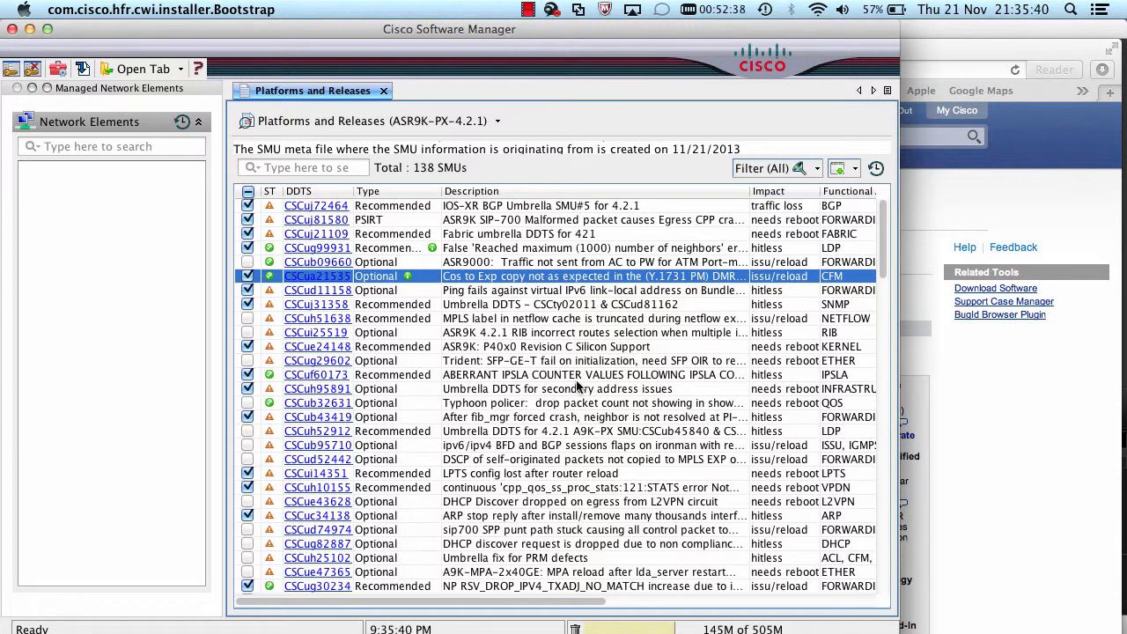
Step: Clear all SMU selections and select only CSCug99931 and CSCuf60173
{"action": "left_click", "coordinate": [248, 193]}
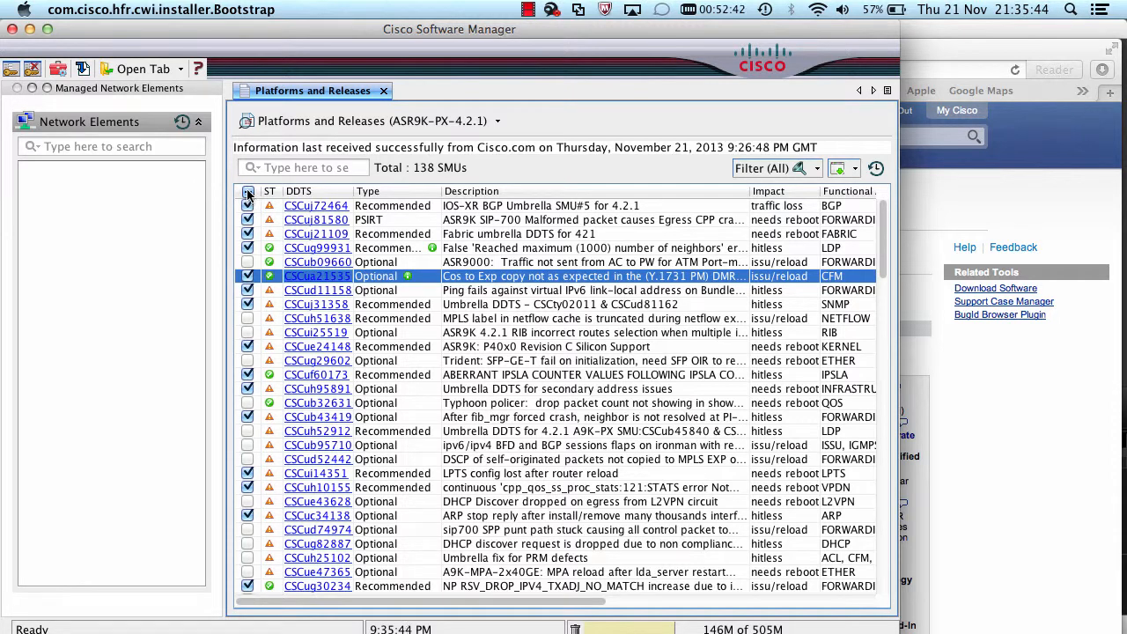
{"action": "left_click", "coordinate": [248, 193]}
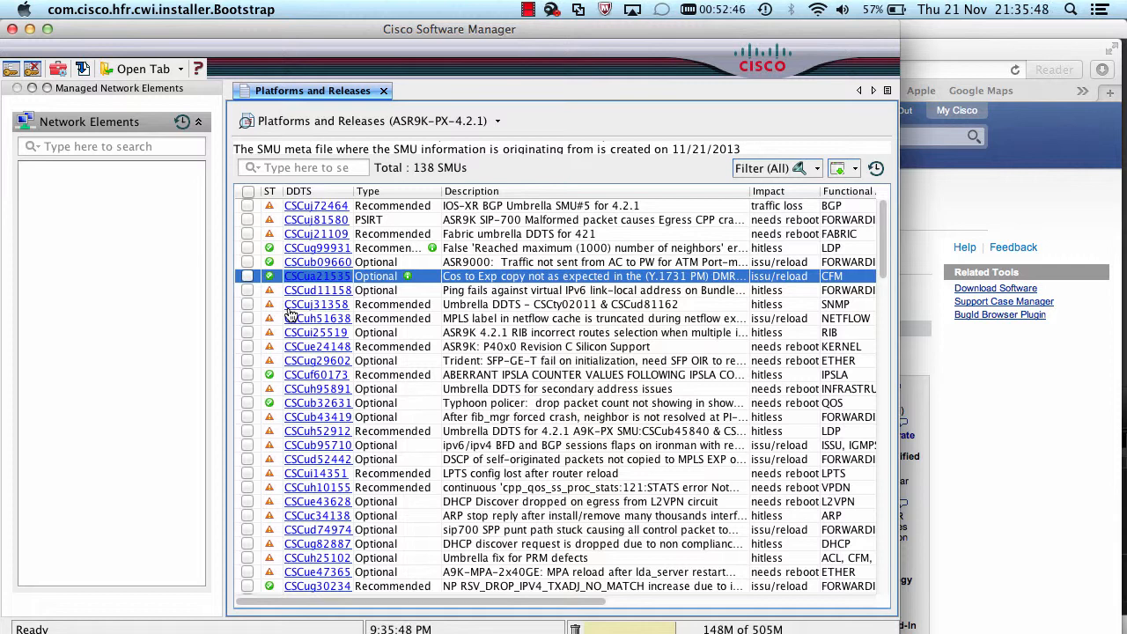
{"action": "left_click", "coordinate": [247, 249]}
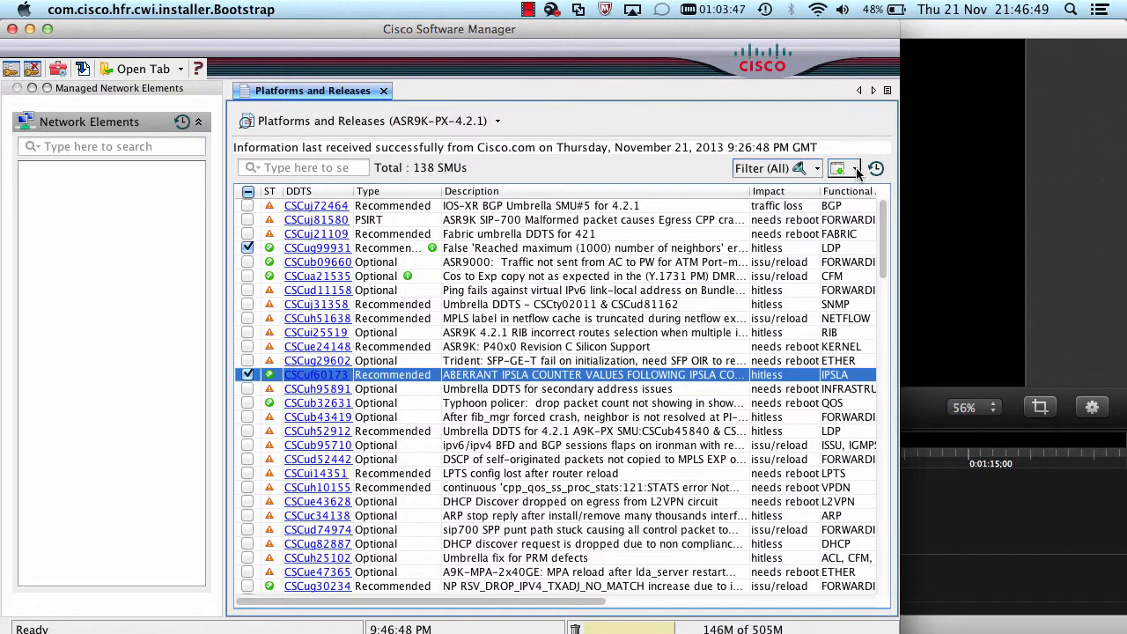
Step: Start creating a TAR file from the selected SMUs and include their missing pre-requisites
{"action": "left_click", "coordinate": [856, 170]}
{"action": "left_click", "coordinate": [891, 217]}
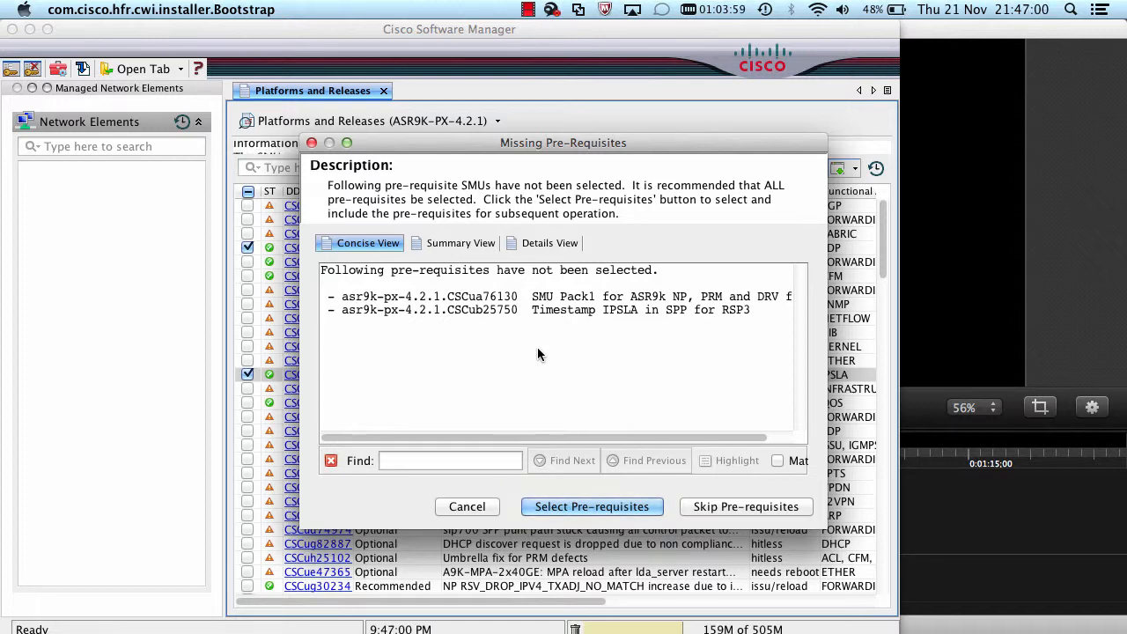
{"action": "left_click", "coordinate": [557, 504]}
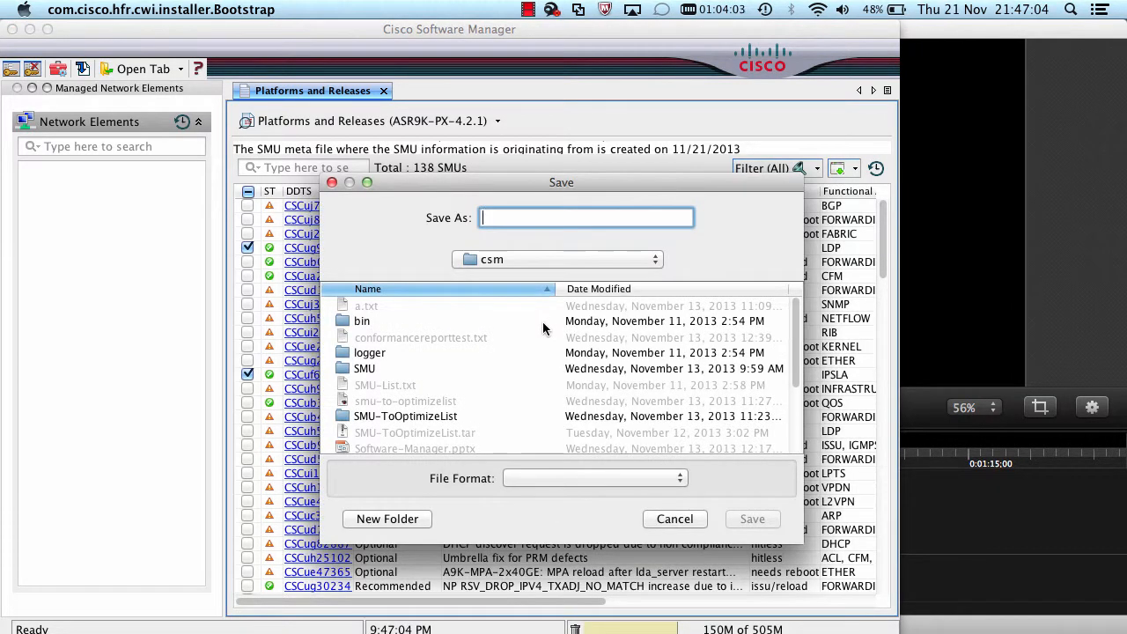
Step: Try to save the TAR file under the name "test" in the csm folder
{"action": "type", "text": "test"}
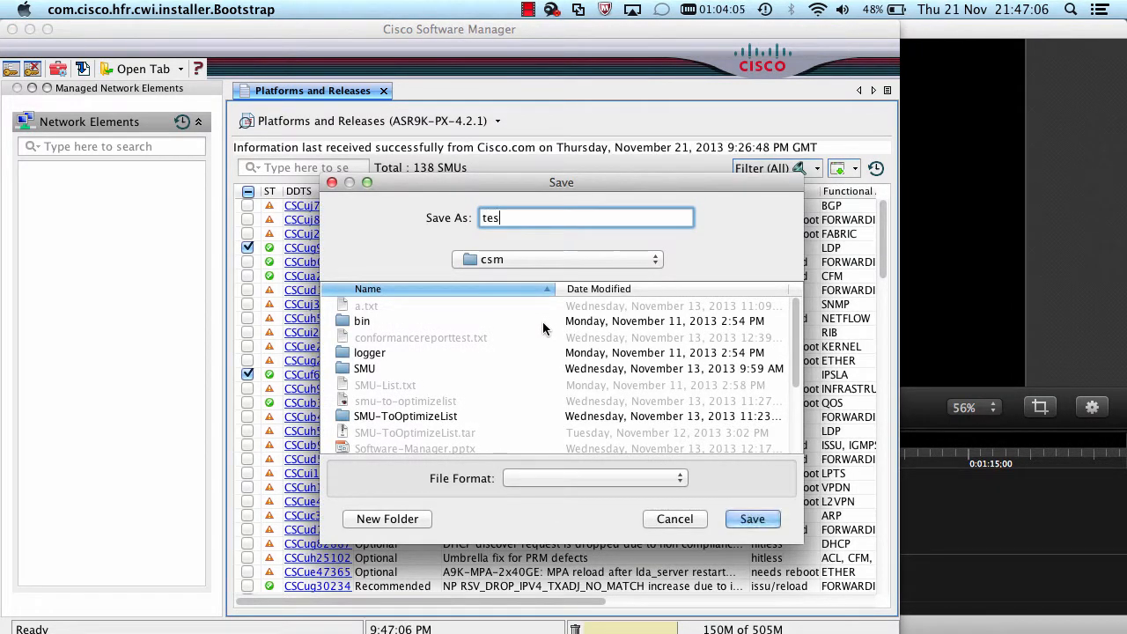
{"action": "left_click", "coordinate": [763, 519]}
{"action": "left_click", "coordinate": [686, 391]}
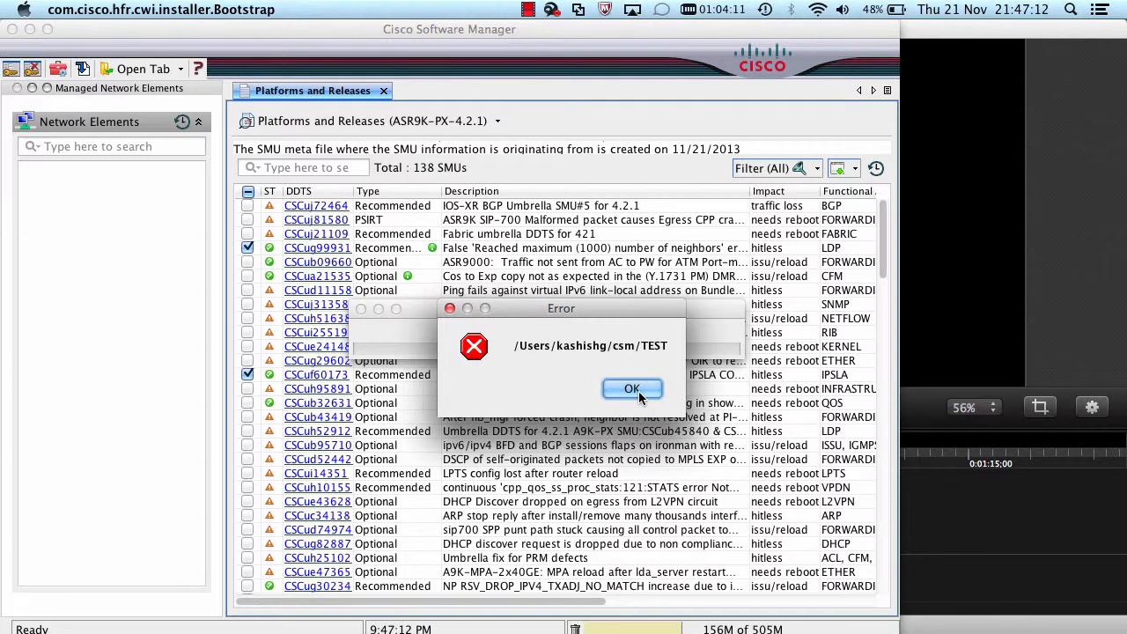
{"action": "left_click", "coordinate": [638, 393]}
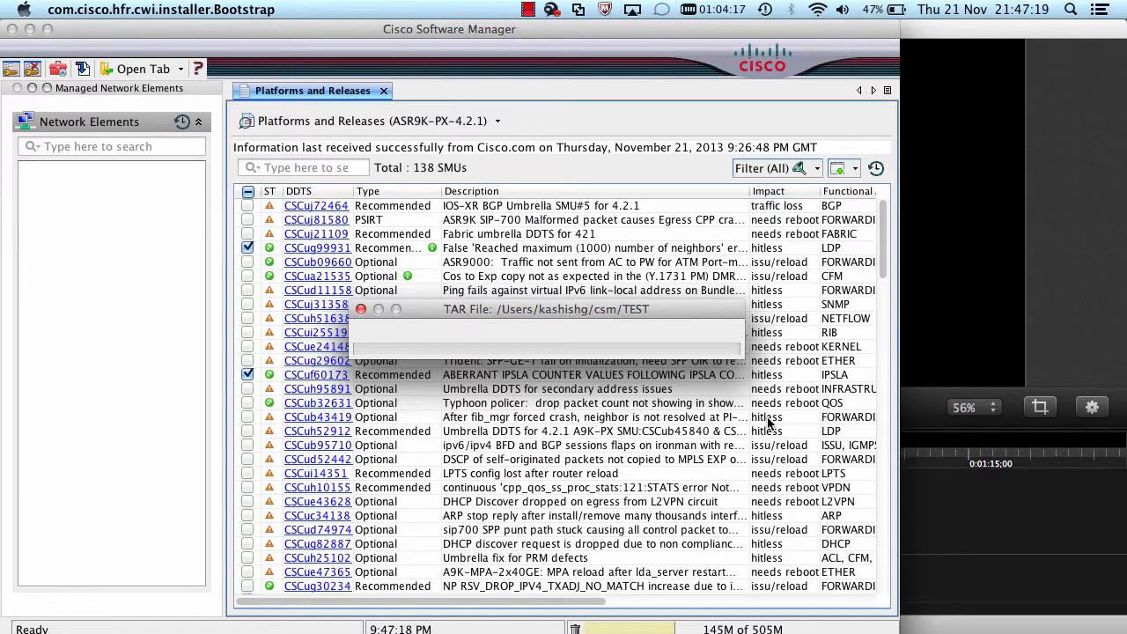
{"action": "left_click", "coordinate": [361, 310]}
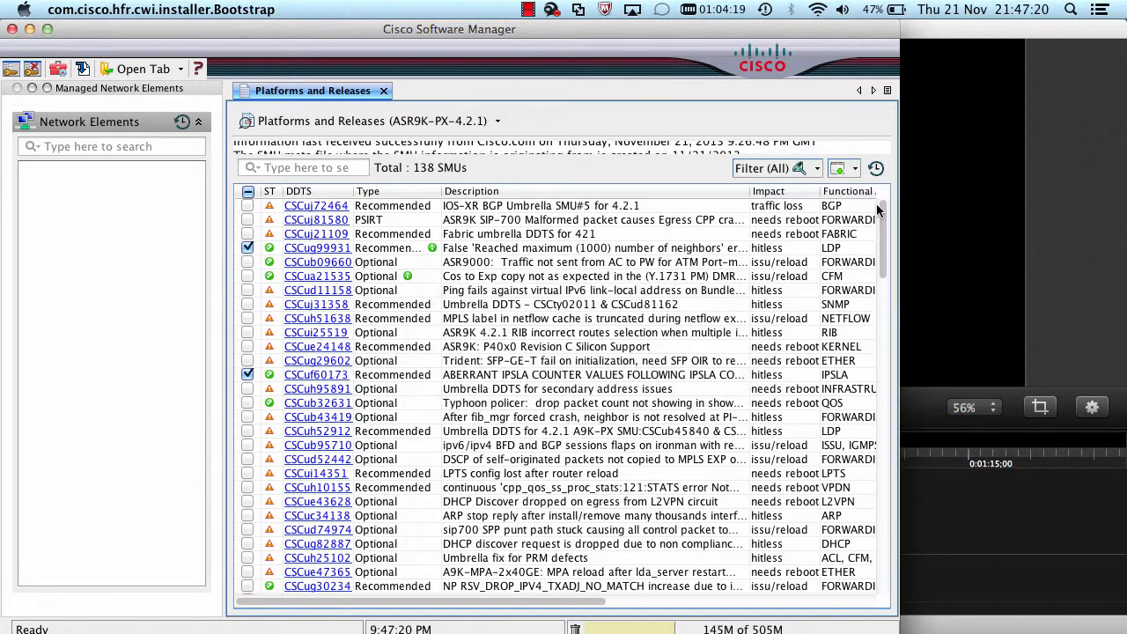
Step: Create a TAR file of the selected SMUs named "testtar" in the csm folder
{"action": "left_click", "coordinate": [855, 172]}
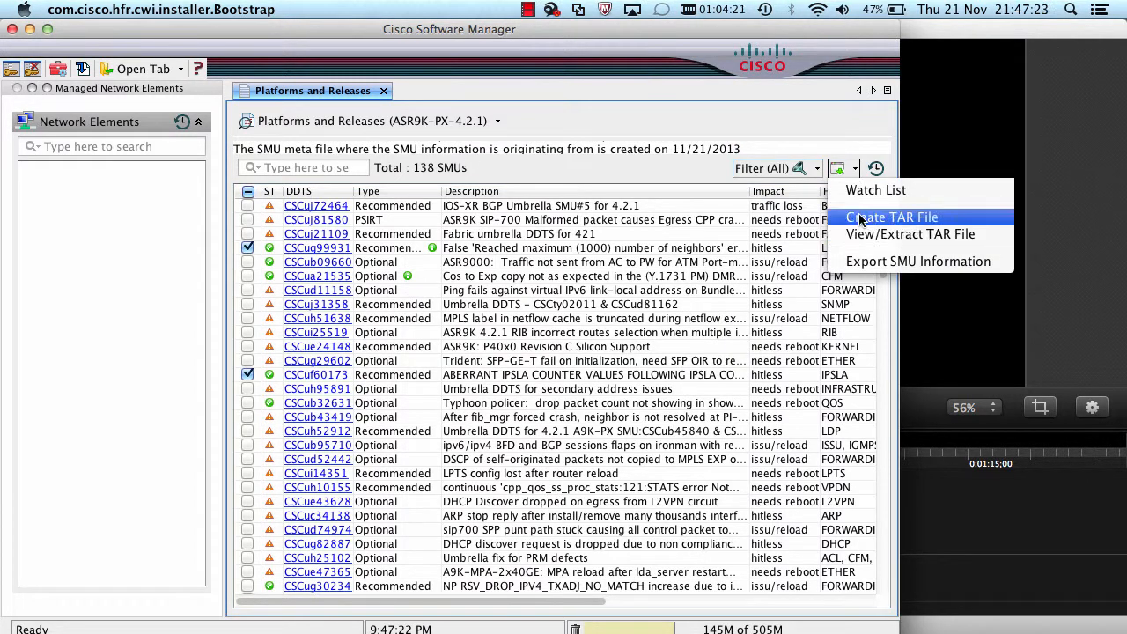
{"action": "left_click", "coordinate": [934, 216]}
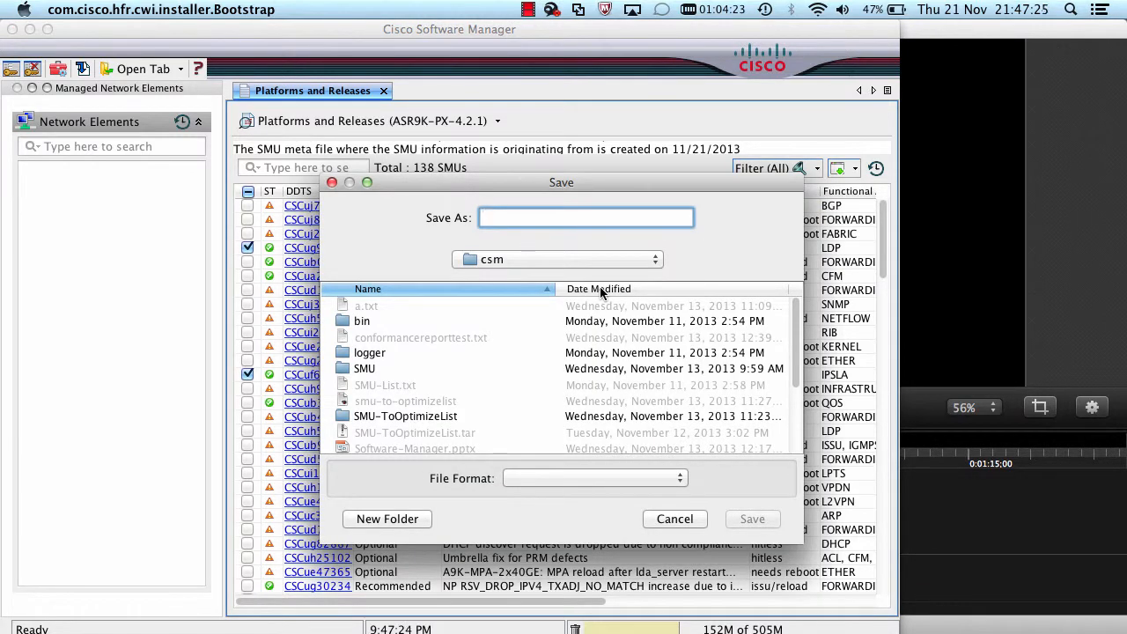
{"action": "type", "text": "testtar"}
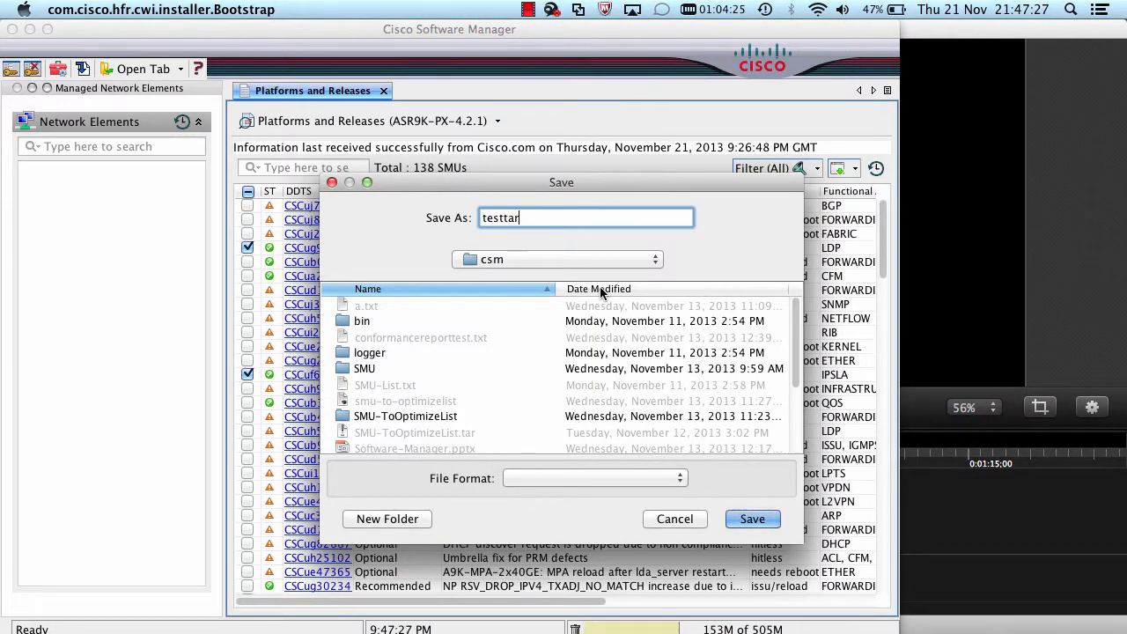
{"action": "left_click", "coordinate": [544, 476]}
{"action": "left_click", "coordinate": [545, 477]}
{"action": "left_click", "coordinate": [761, 524]}
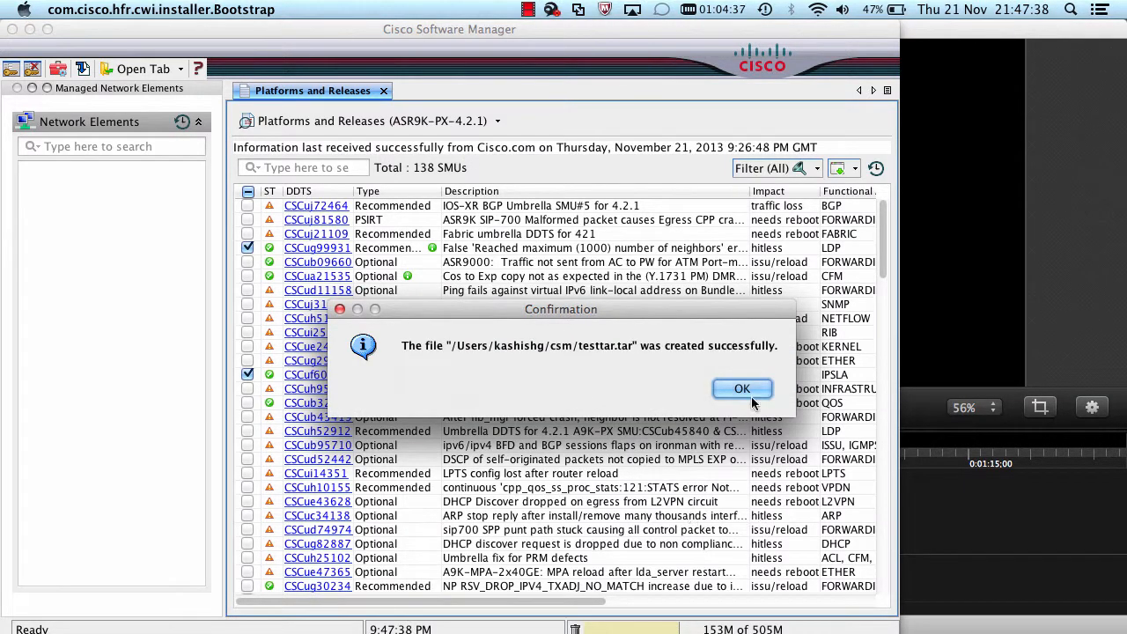
Step: View the contents of testtar.tar from the csm folder and mark all its packages, closing the list without extracting them
{"action": "left_click", "coordinate": [745, 386]}
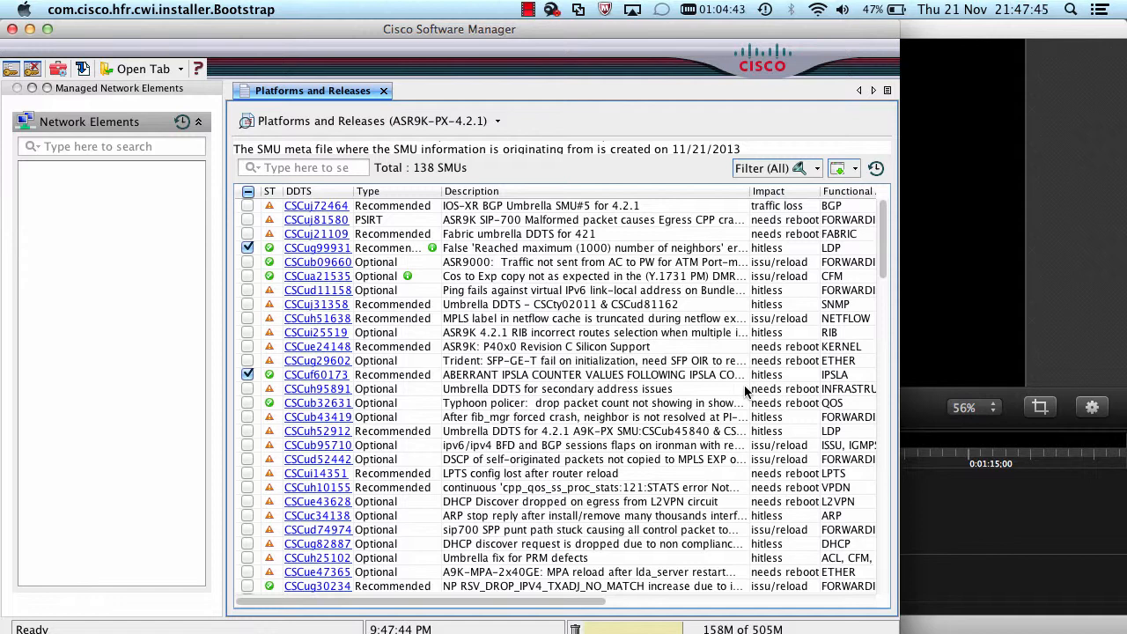
{"action": "left_click", "coordinate": [854, 172]}
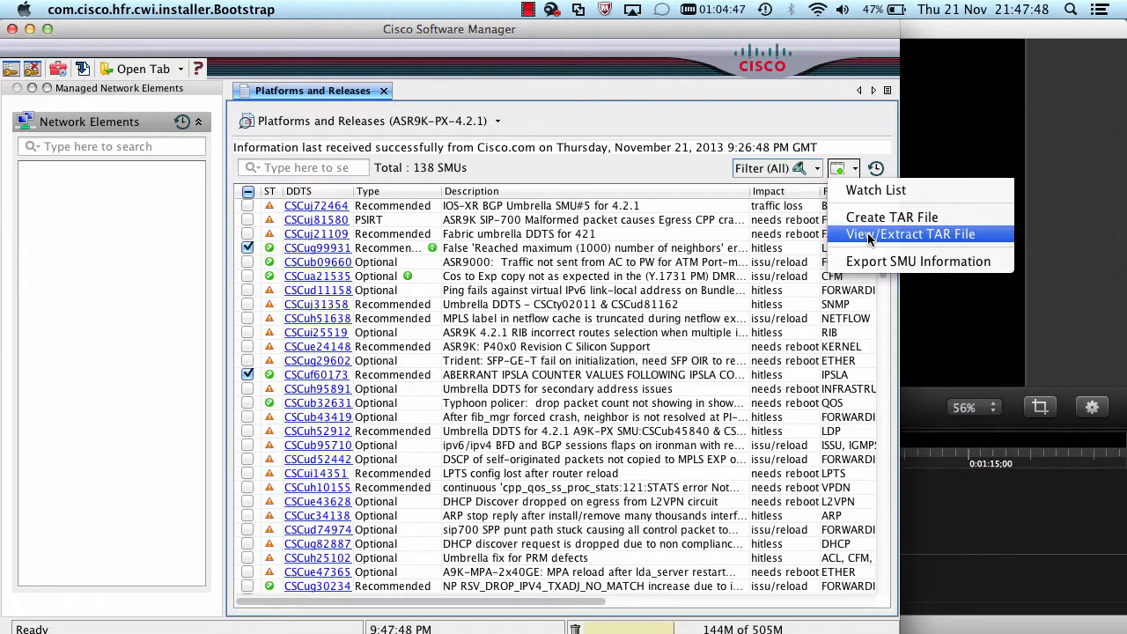
{"action": "left_click", "coordinate": [871, 236]}
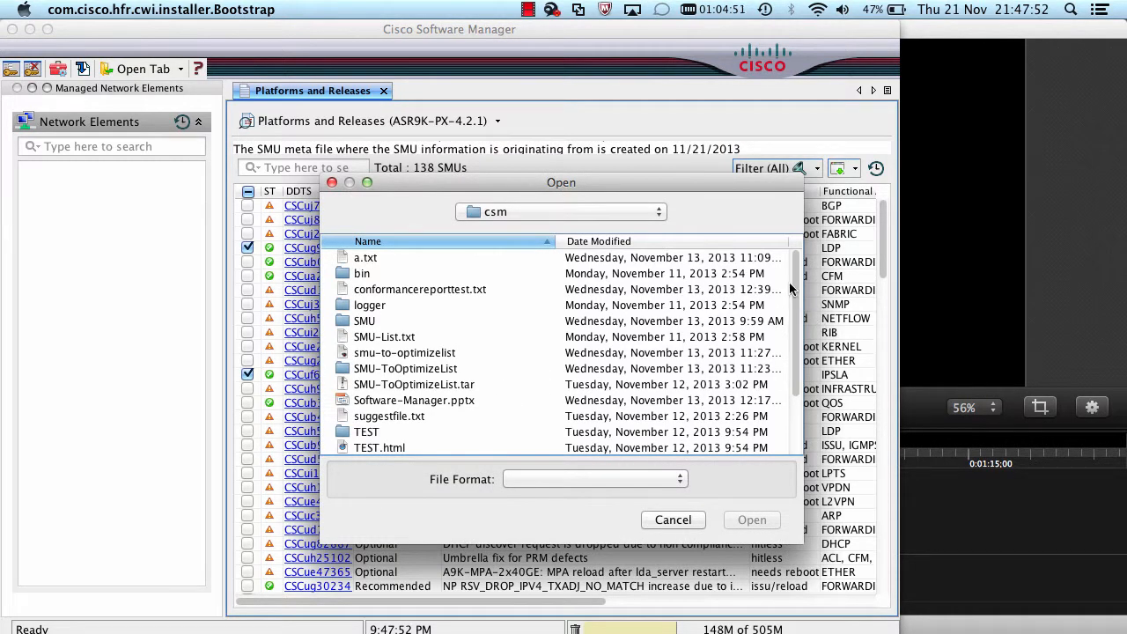
{"action": "left_click_drag", "start_coordinate": [798, 296], "coordinate": [801, 360]}
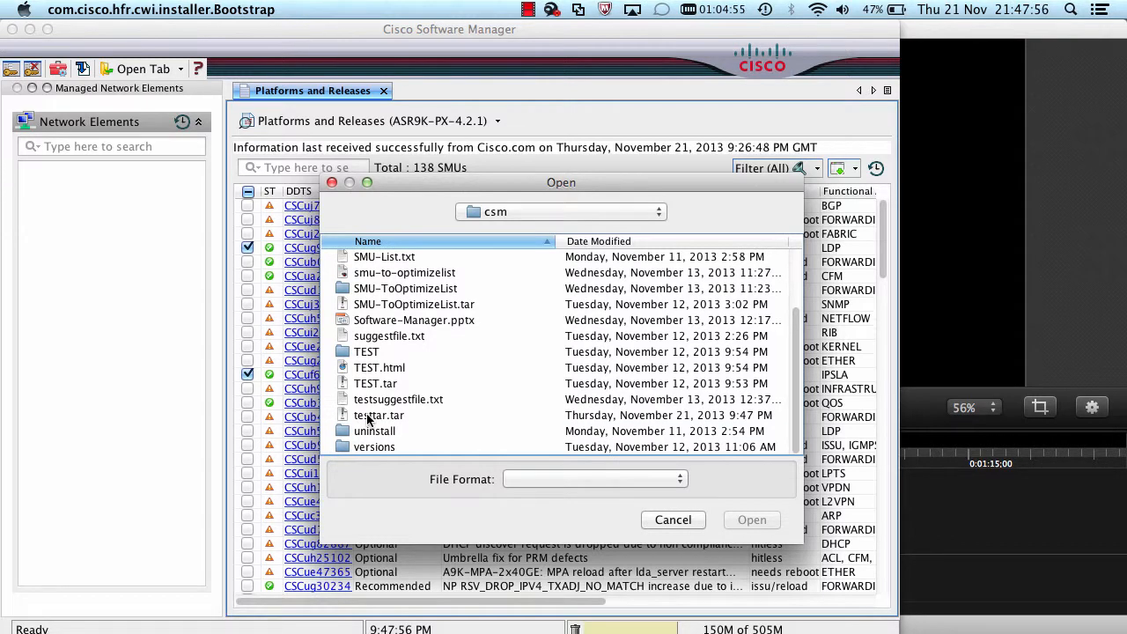
{"action": "left_click", "coordinate": [368, 418]}
{"action": "left_click", "coordinate": [759, 522]}
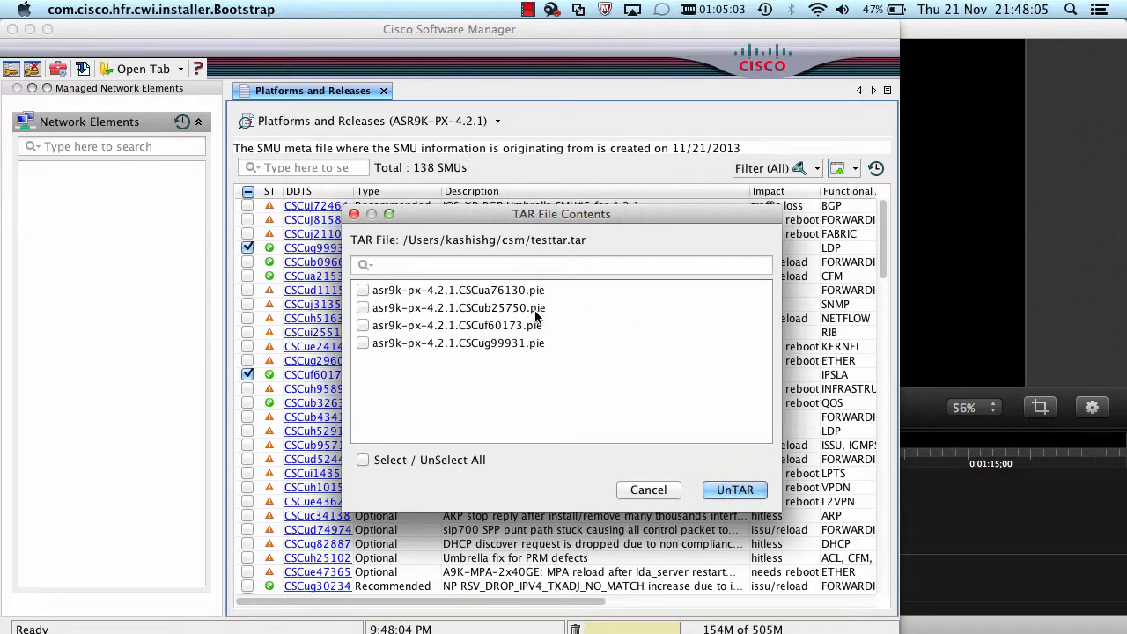
{"action": "left_click", "coordinate": [362, 460]}
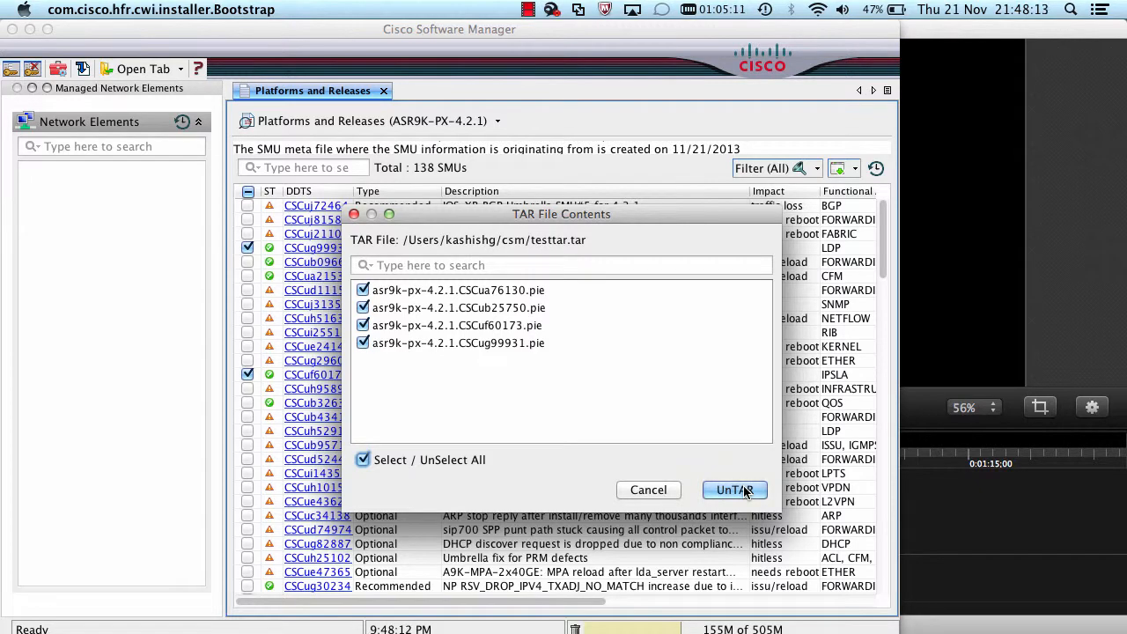
{"action": "left_click", "coordinate": [665, 490]}
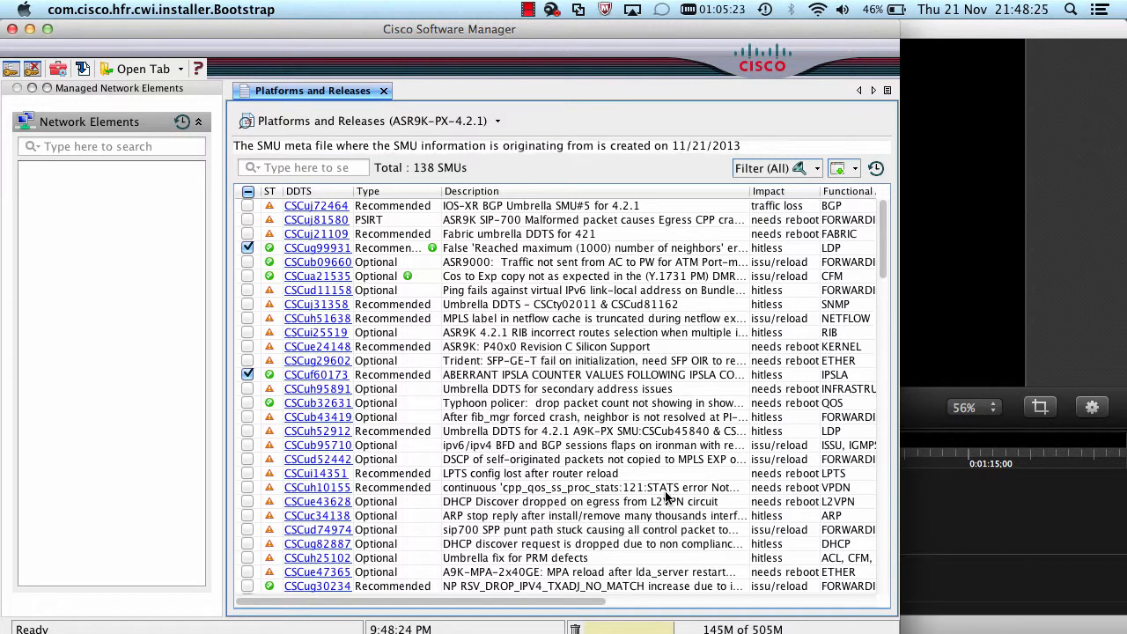
Step: Clear all SMU selections and select CSCuj81580, CSCua21535, CSCud11158, CSCuh51638, CSCue24148, CSCug29602 and CSCuf60173
{"action": "left_click", "coordinate": [249, 191]}
{"action": "left_click", "coordinate": [249, 191]}
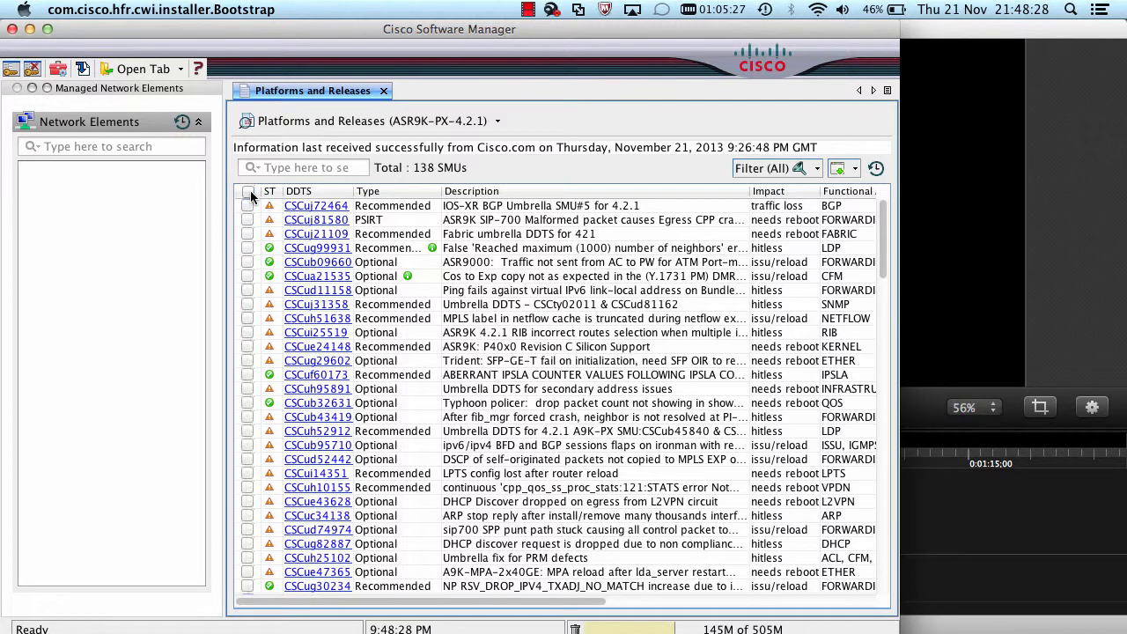
{"action": "left_click", "coordinate": [247, 221]}
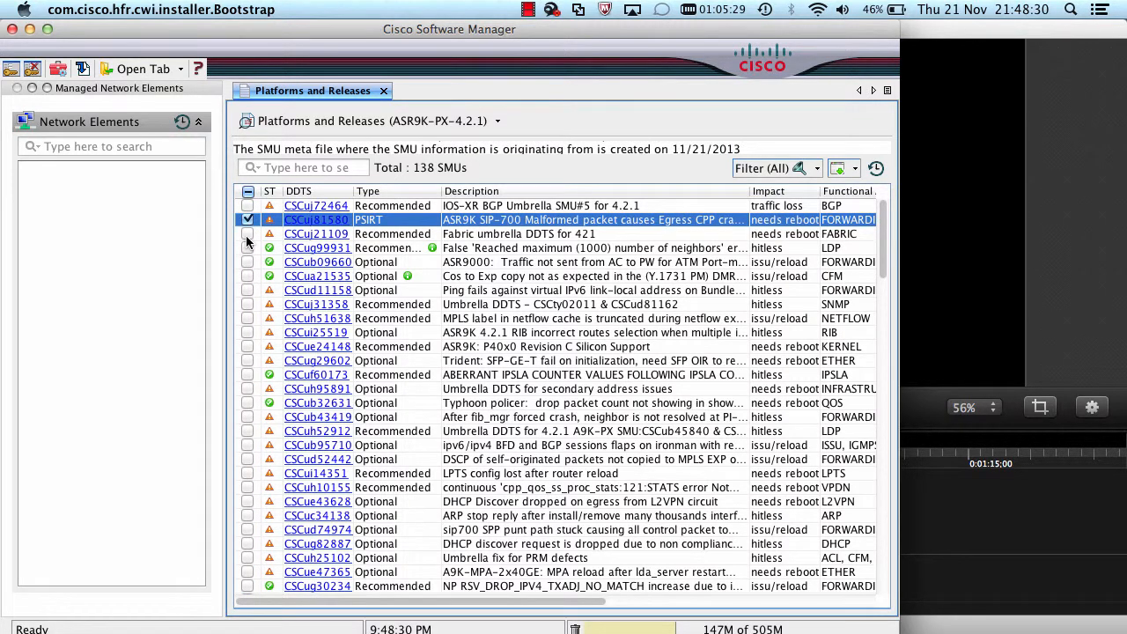
{"action": "left_click", "coordinate": [249, 275]}
{"action": "left_click", "coordinate": [249, 290]}
{"action": "left_click", "coordinate": [249, 318]}
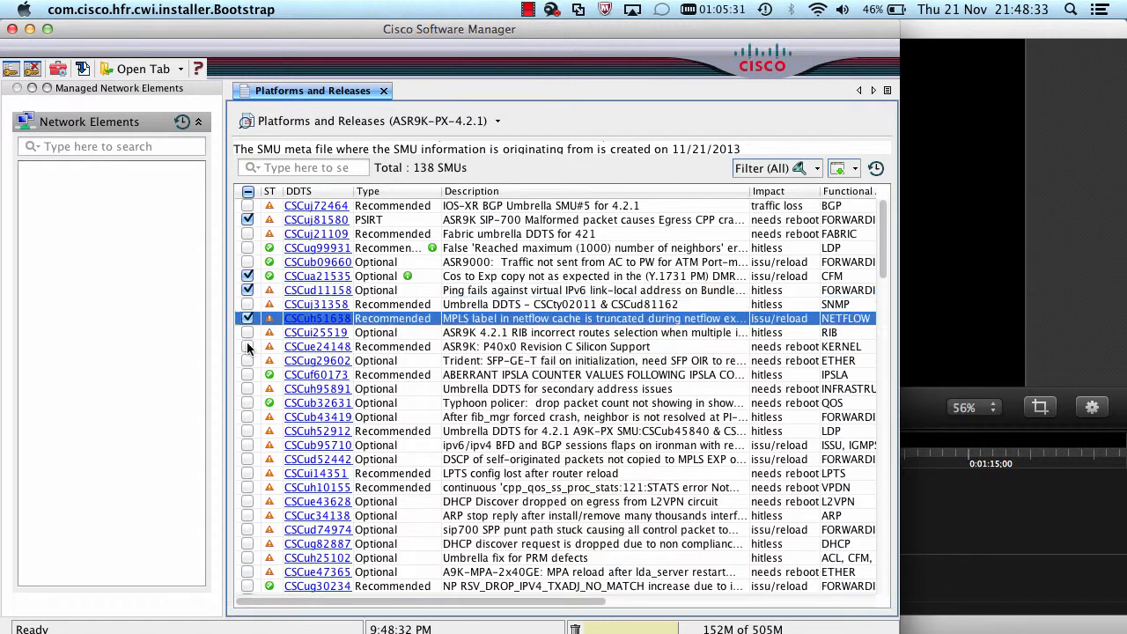
{"action": "left_click", "coordinate": [247, 345]}
{"action": "left_click", "coordinate": [247, 361]}
{"action": "left_click", "coordinate": [247, 375]}
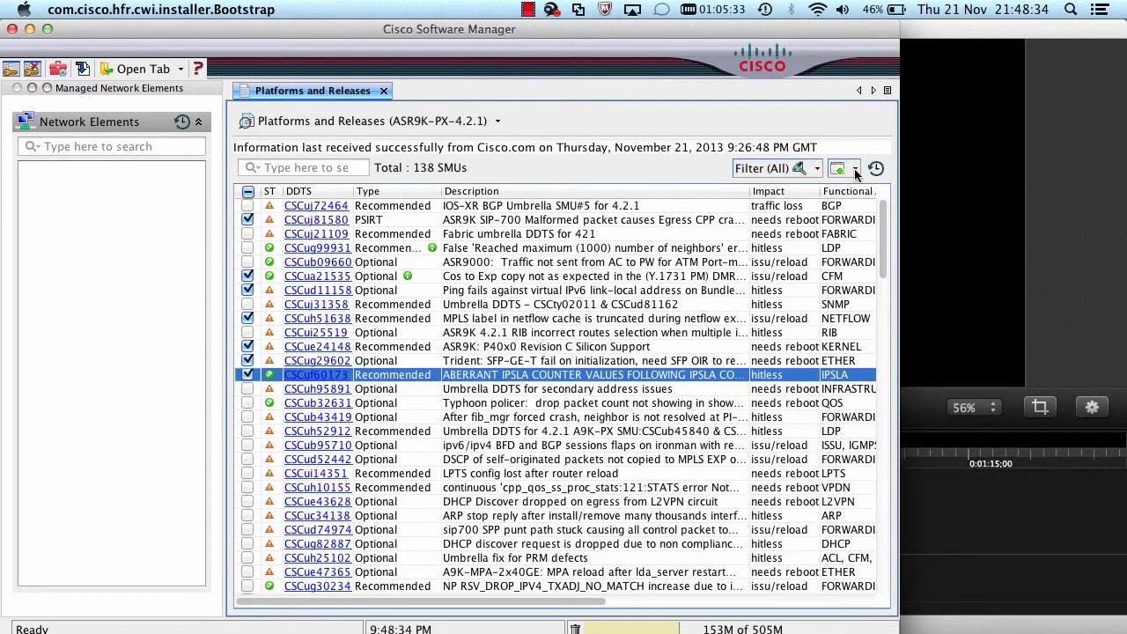
Step: Start exporting the information of the selected SMUs with the Default Layout and include their missing pre-requisites
{"action": "left_click", "coordinate": [855, 169]}
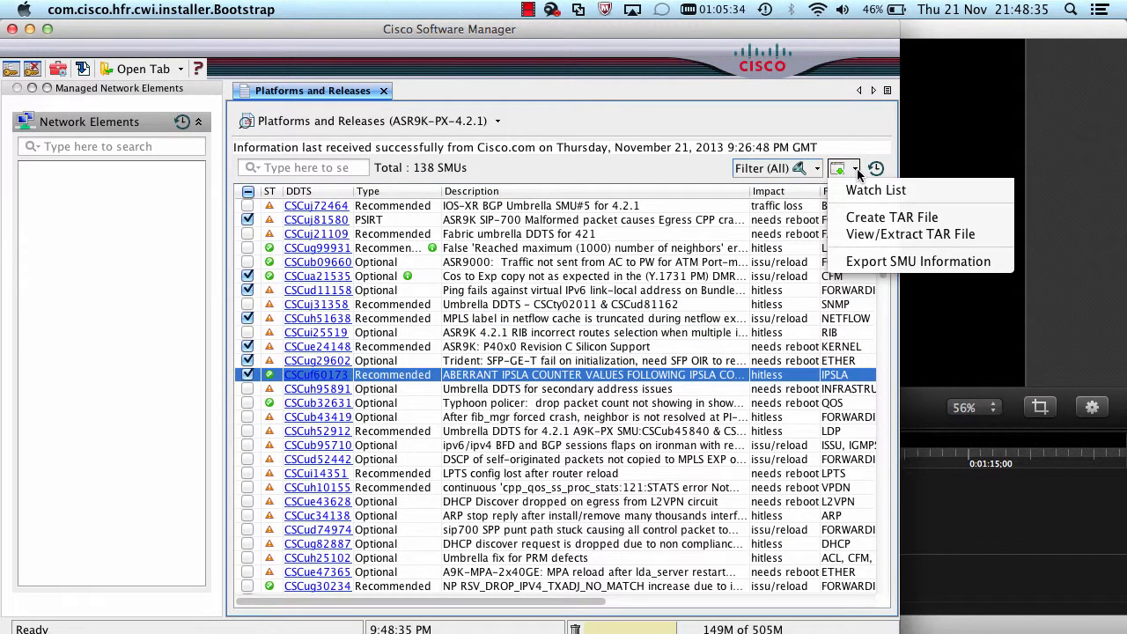
{"action": "left_click", "coordinate": [878, 263]}
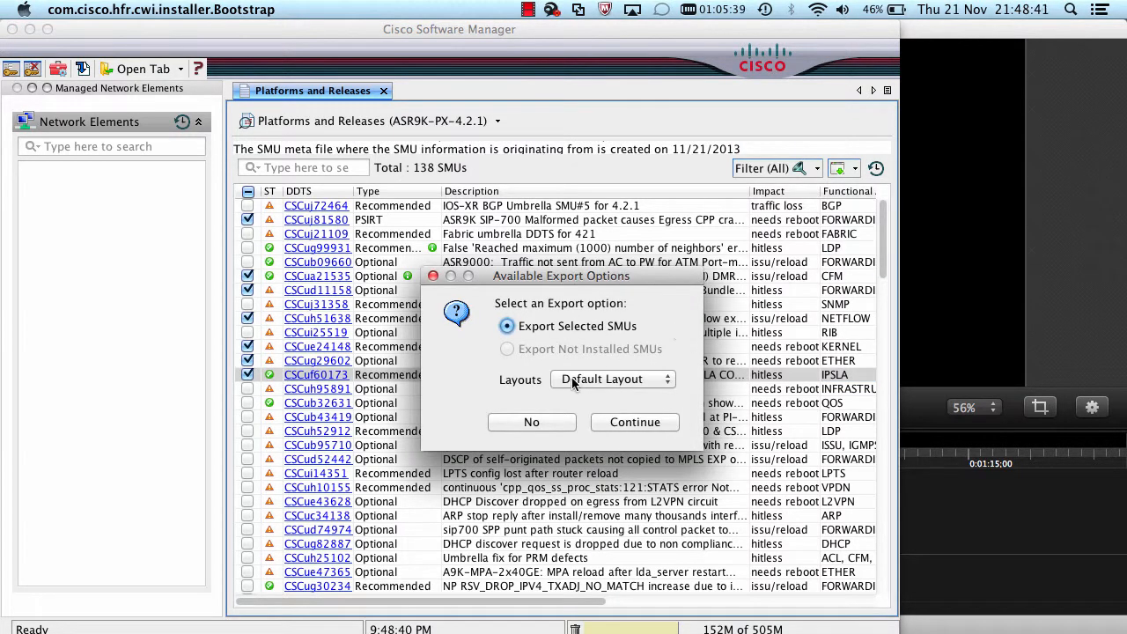
{"action": "left_click", "coordinate": [608, 420]}
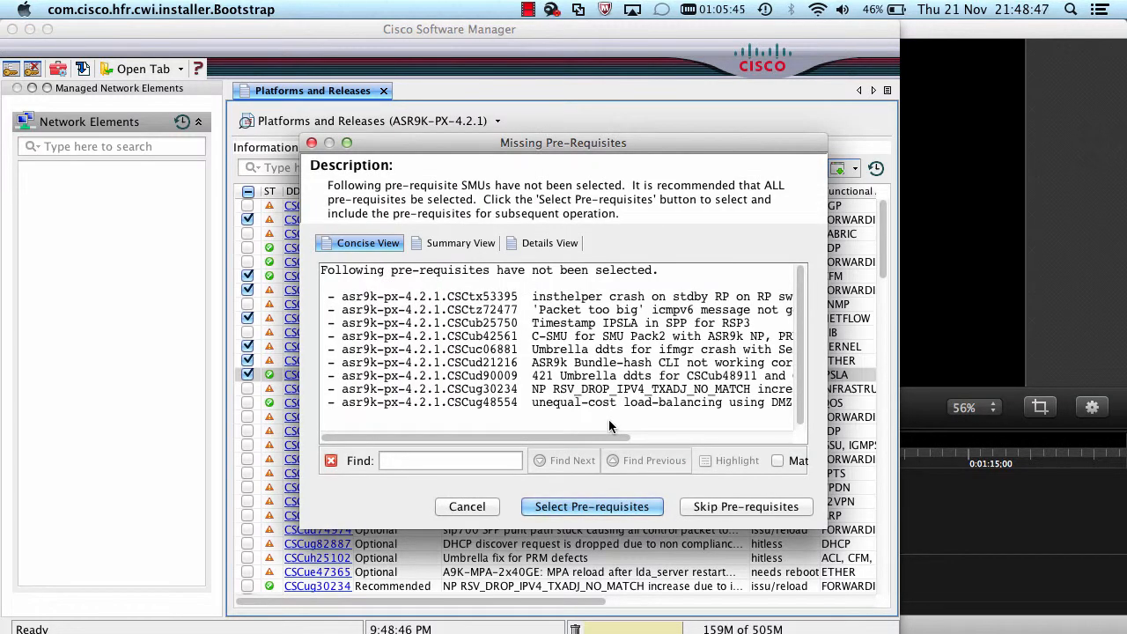
{"action": "left_click", "coordinate": [622, 510]}
Step: Save the SMU export in the csm folder as an HTML file named "testhtmlfile"
{"action": "type", "text": "test"}
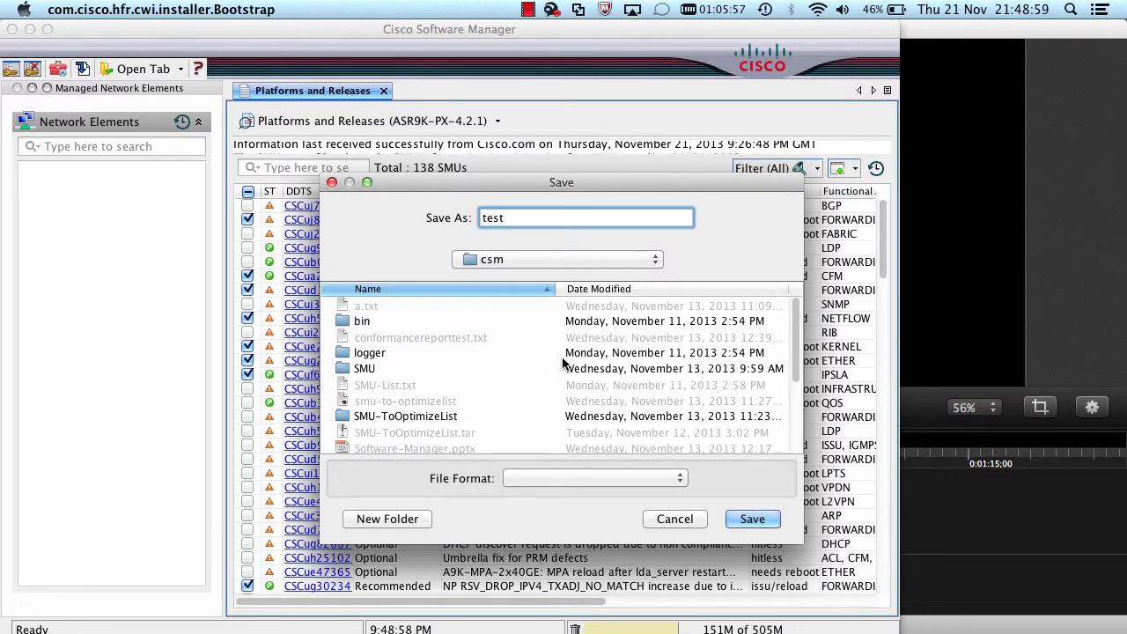
{"action": "type", "text": "htmlfile"}
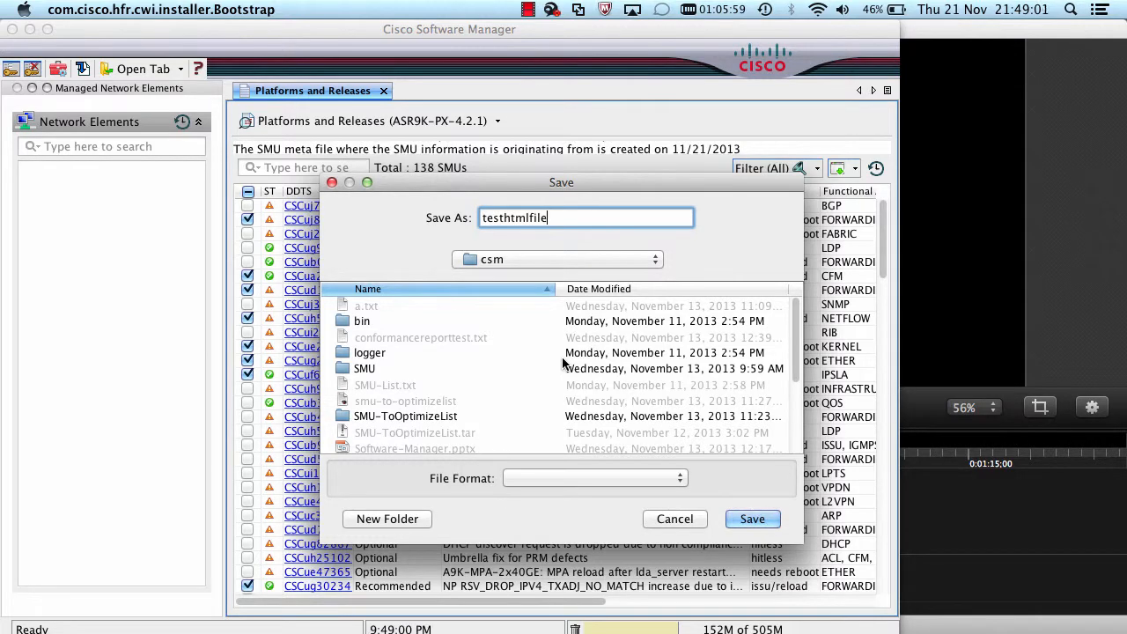
{"action": "left_click", "coordinate": [617, 480]}
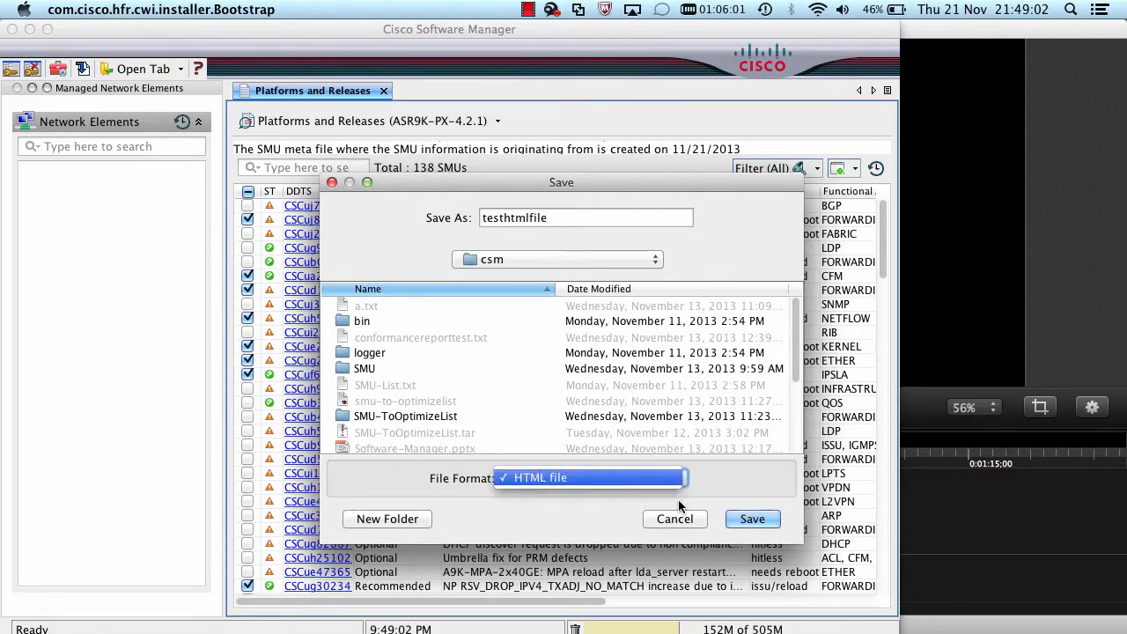
{"action": "left_click", "coordinate": [616, 480]}
{"action": "left_click", "coordinate": [750, 520]}
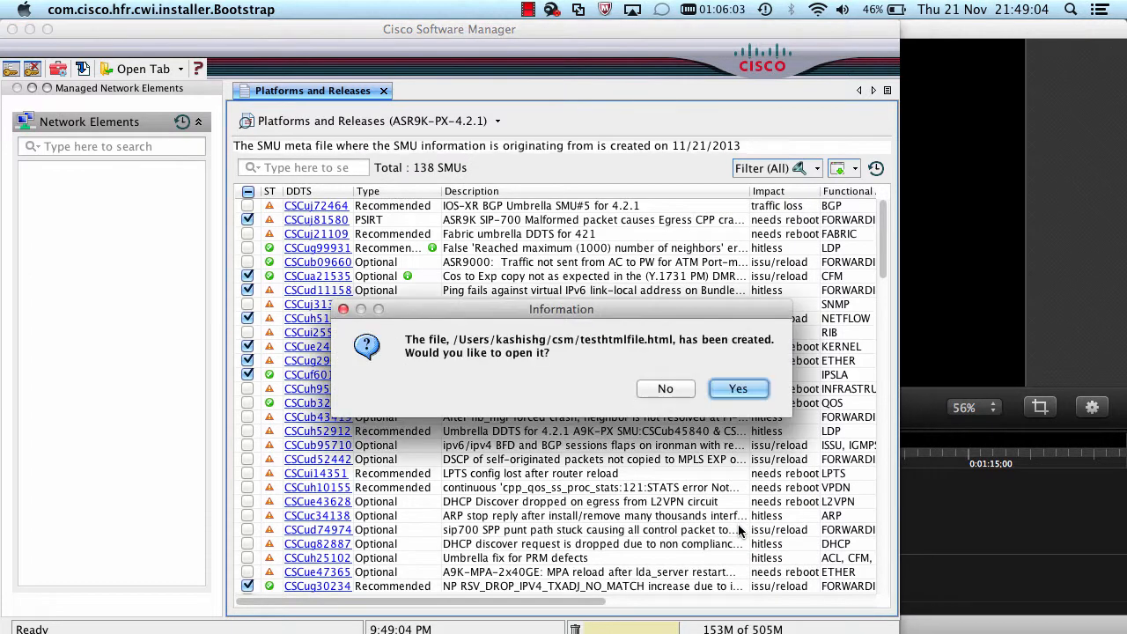
Step: Open the exported HTML report and highlight the comment on SMU CSCua21535
{"action": "left_click", "coordinate": [740, 390]}
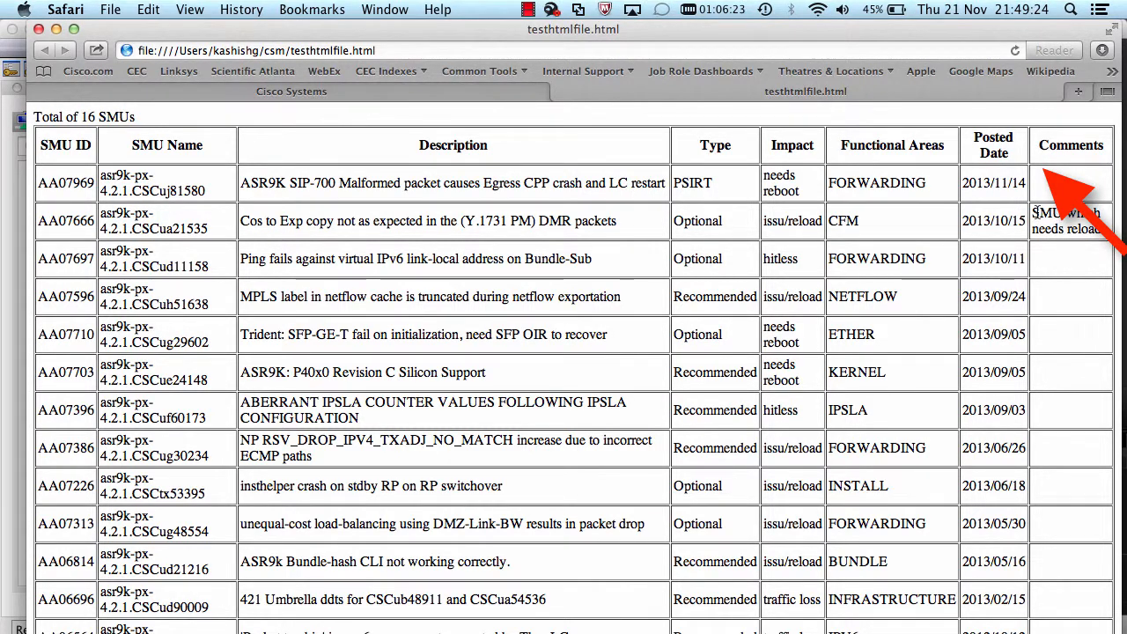
{"action": "left_click_drag", "start_coordinate": [1034, 212], "coordinate": [1103, 225]}
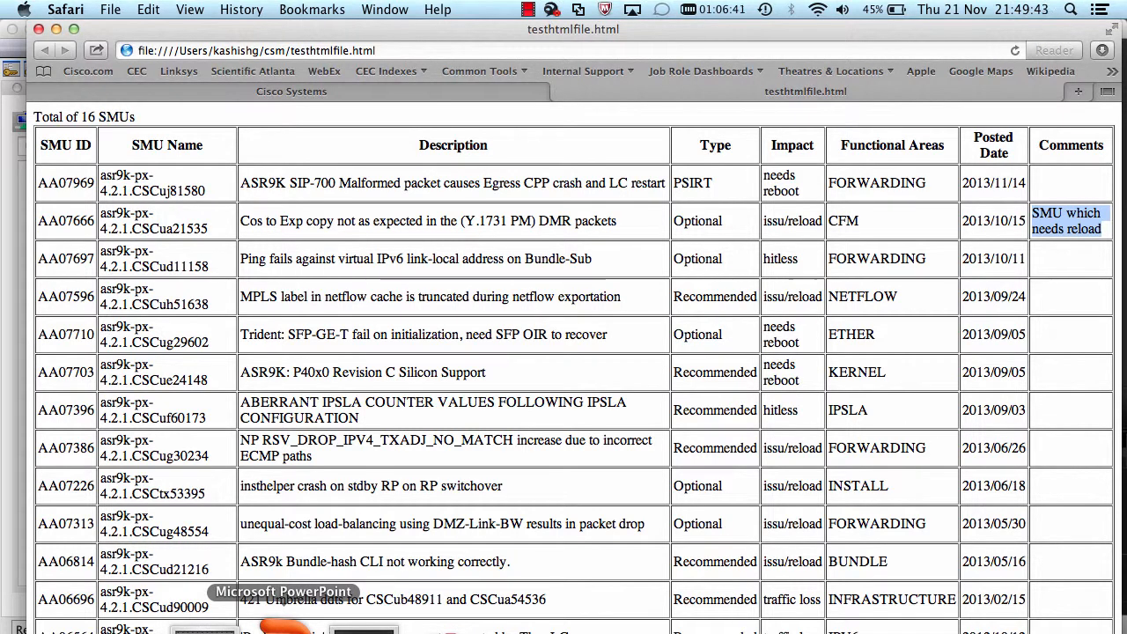
Step: Switch to the Software-Manager.pptx presentation in PowerPoint and show the "Obtain SMU Recommendations" slide
{"action": "left_click", "coordinate": [284, 627]}
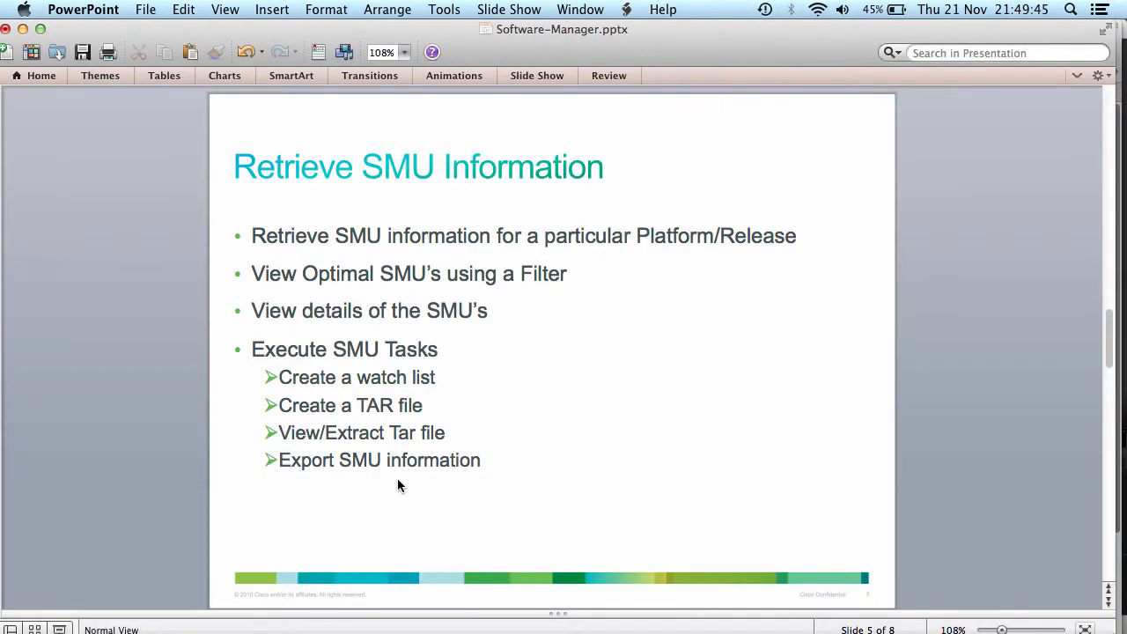
{"action": "key", "text": "Page_Down"}
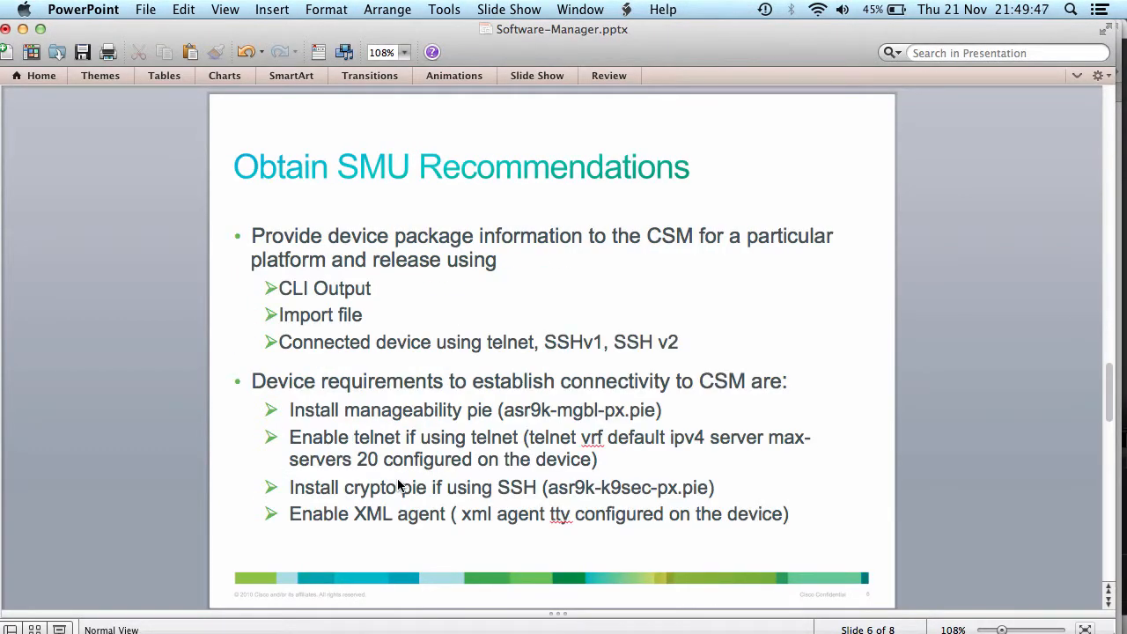
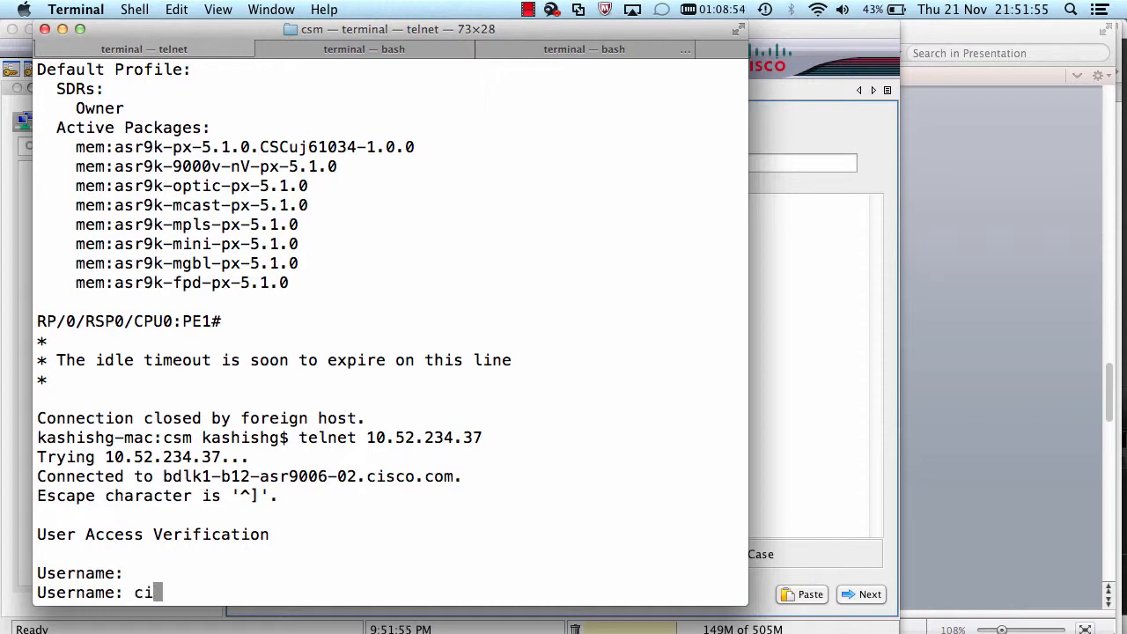
Step: Log in to the router's telnet session with the username and account password
{"action": "key", "text": "Return"}
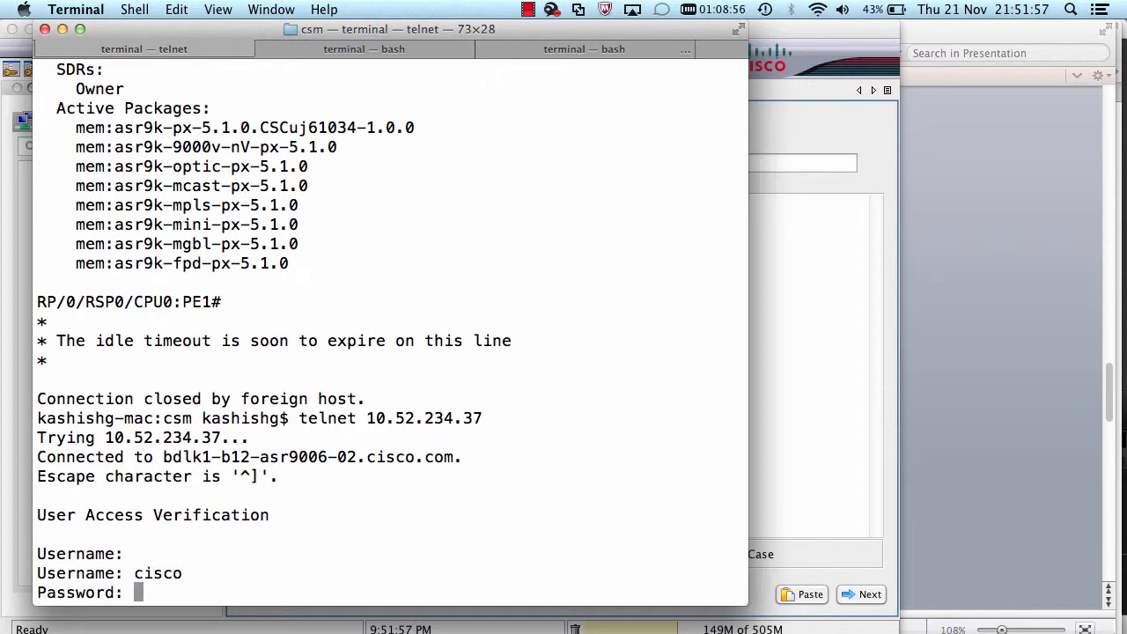
{"action": "key", "text": "Return"}
Step: Run the command "sh install active summ" on the router to list its active packages
{"action": "type", "text": "sh int s"}
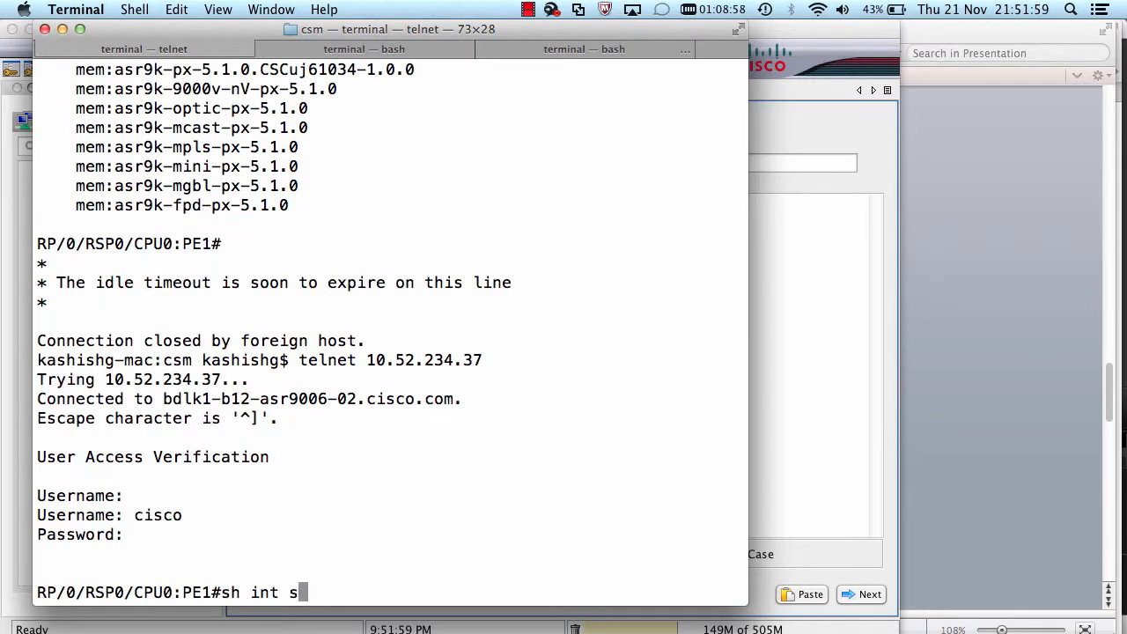
{"action": "key", "text": "BackSpace"}
{"action": "type", "text": "accounting s"}
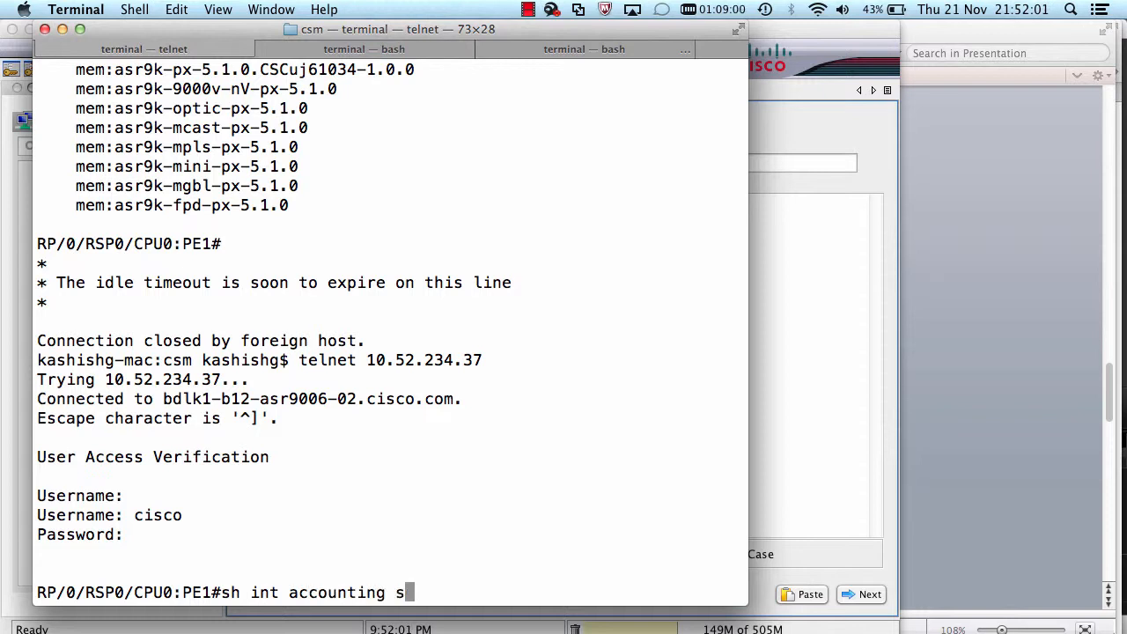
{"action": "key", "text": "BackSpace"}
{"action": "key", "text": "BackSpace"}
{"action": "key", "text": "BackSpace"}
{"action": "key", "text": "BackSpace"}
{"action": "key", "text": "BackSpace"}
{"action": "key", "text": "BackSpace"}
{"action": "key", "text": "BackSpace"}
{"action": "key", "text": "BackSpace"}
{"action": "key", "text": "BackSpace"}
{"action": "key", "text": "BackSpace"}
{"action": "key", "text": "BackSpace"}
{"action": "key", "text": "BackSpace"}
{"action": "key", "text": "BackSpace"}
{"action": "key", "text": "BackSpace"}
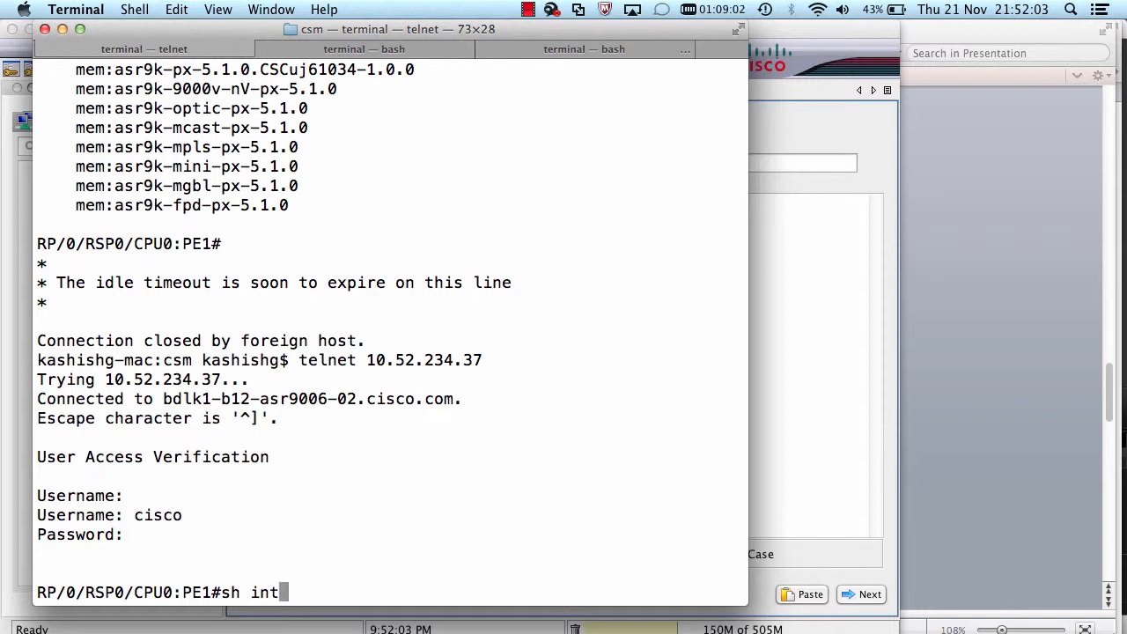
{"action": "type", "text": "stall active summ"}
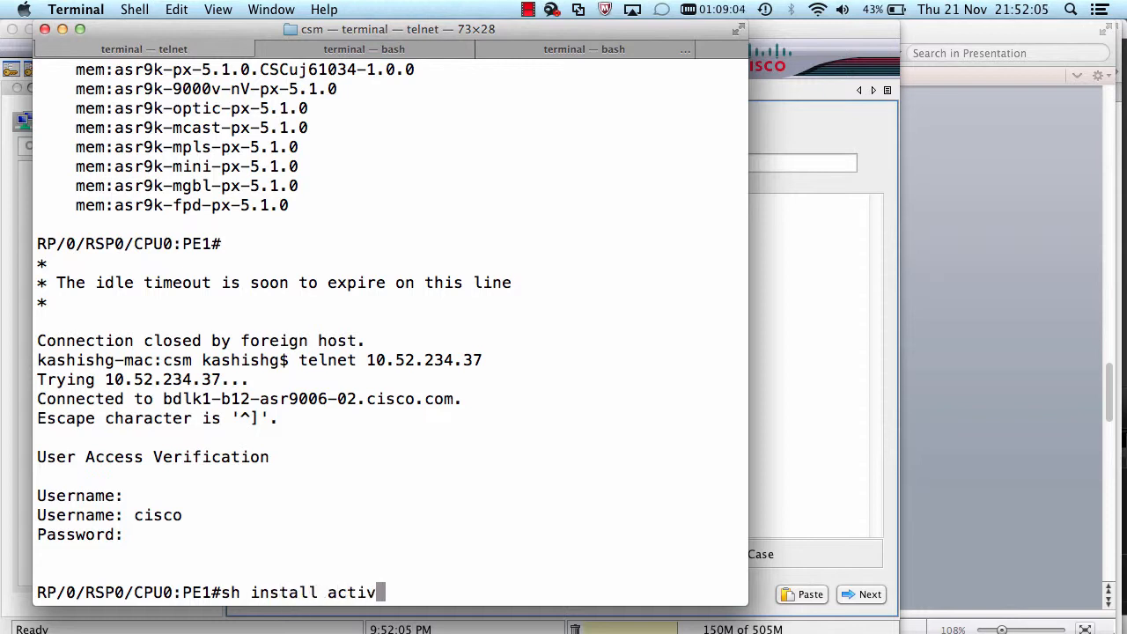
{"action": "key", "text": "Return"}
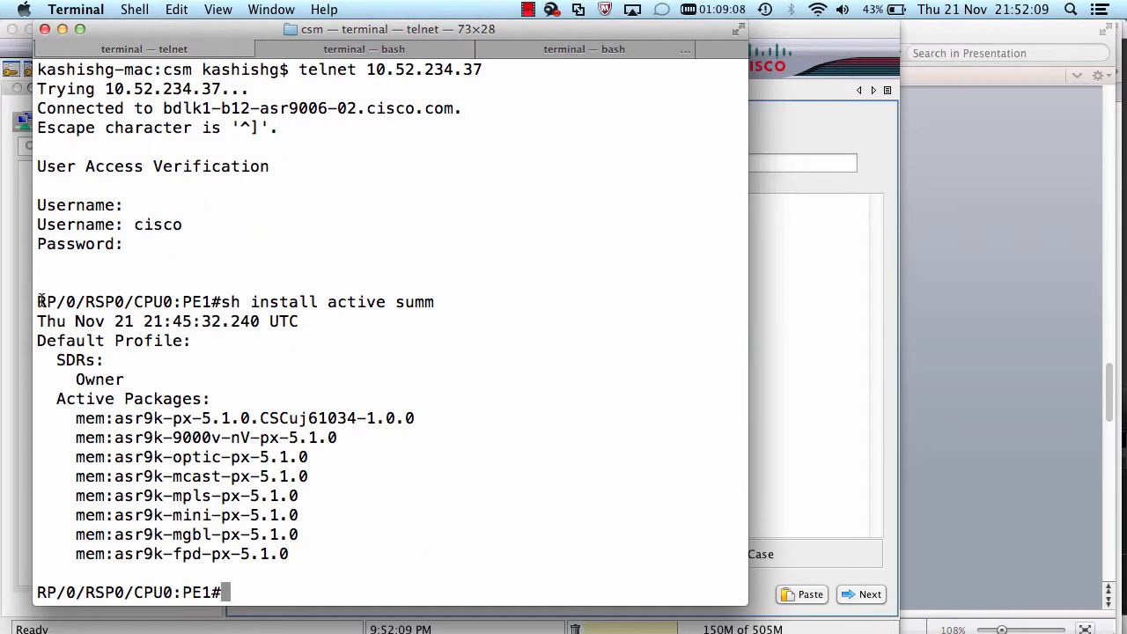
Step: Copy the complete command output into the CLI source in Cisco Software Manager and set the device name to PE1
{"action": "left_click_drag", "start_coordinate": [39, 303], "coordinate": [390, 591]}
{"action": "key", "text": "super+c"}
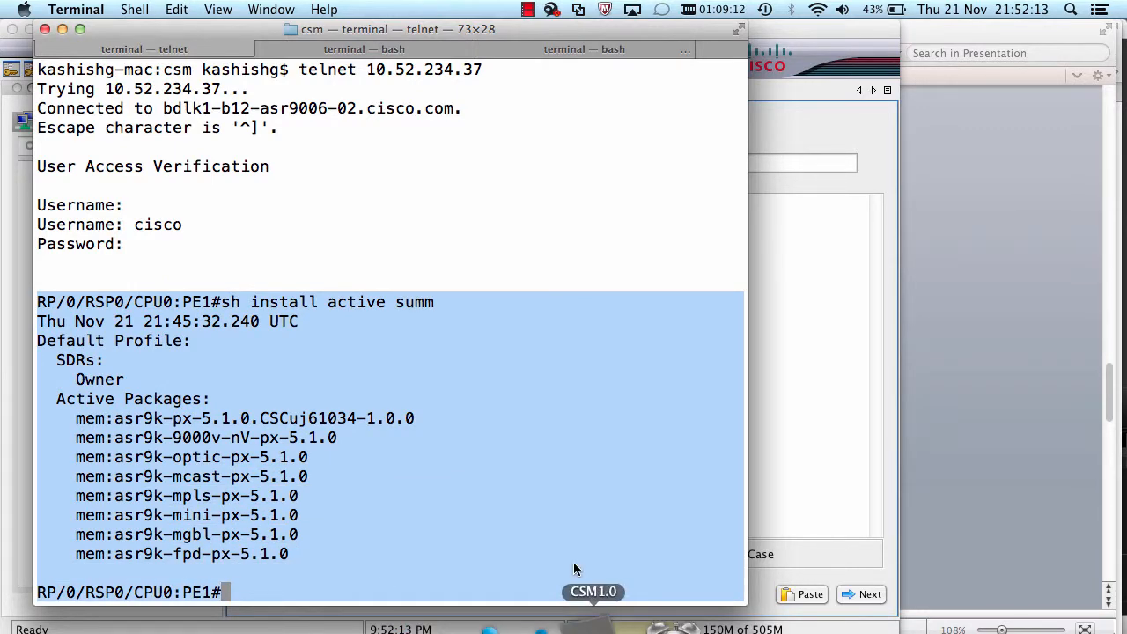
{"action": "left_click", "coordinate": [593, 622]}
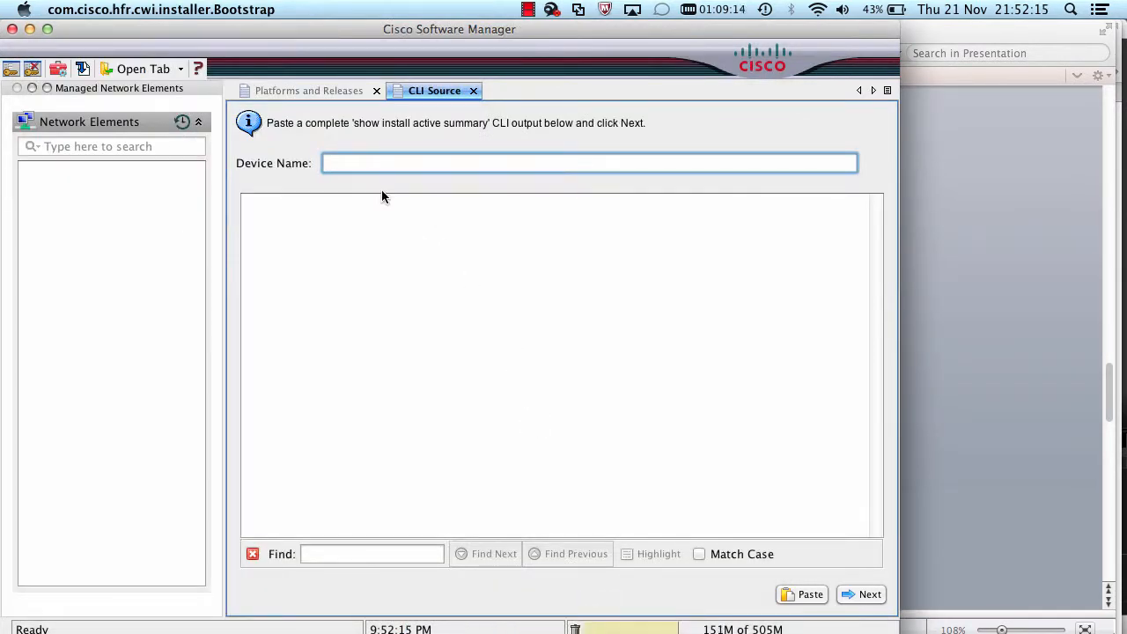
{"action": "type", "text": "PE1"}
{"action": "left_click", "coordinate": [350, 216]}
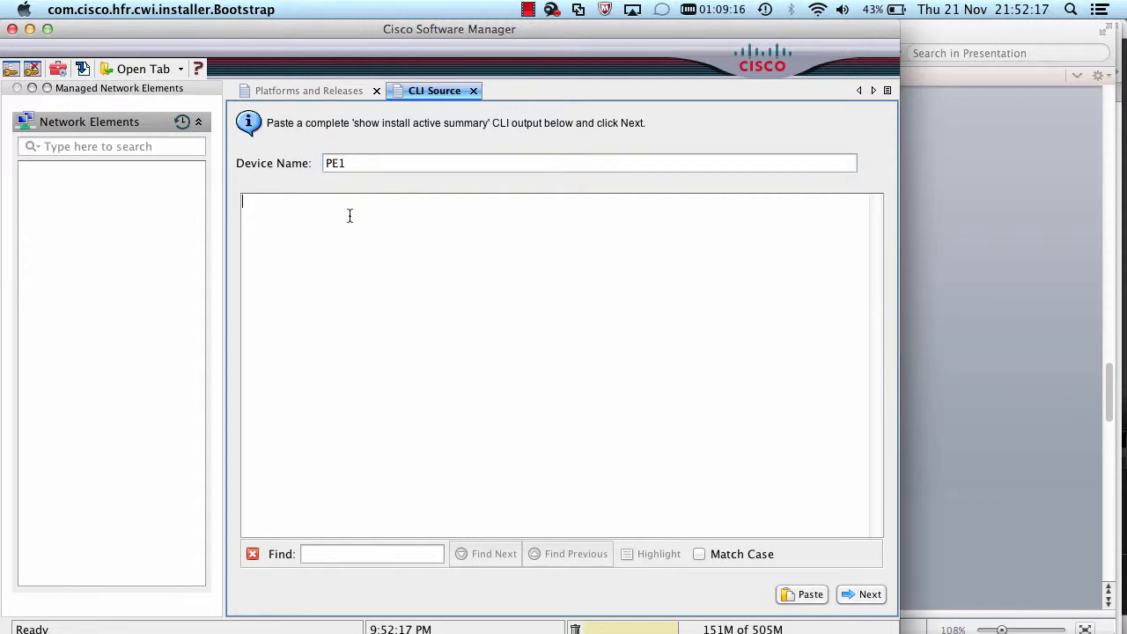
{"action": "key", "text": "super+v"}
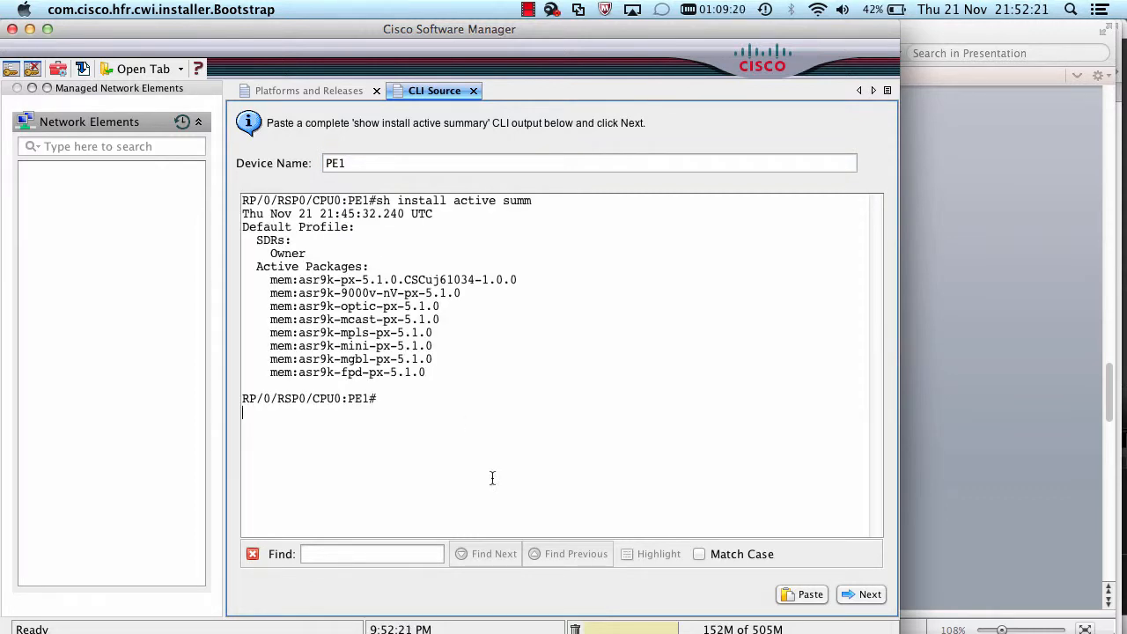
Step: Submit the CLI source to retrieve SMU recommendations for PE1 and check the status of SMU CSCuj61034
{"action": "left_click", "coordinate": [856, 596]}
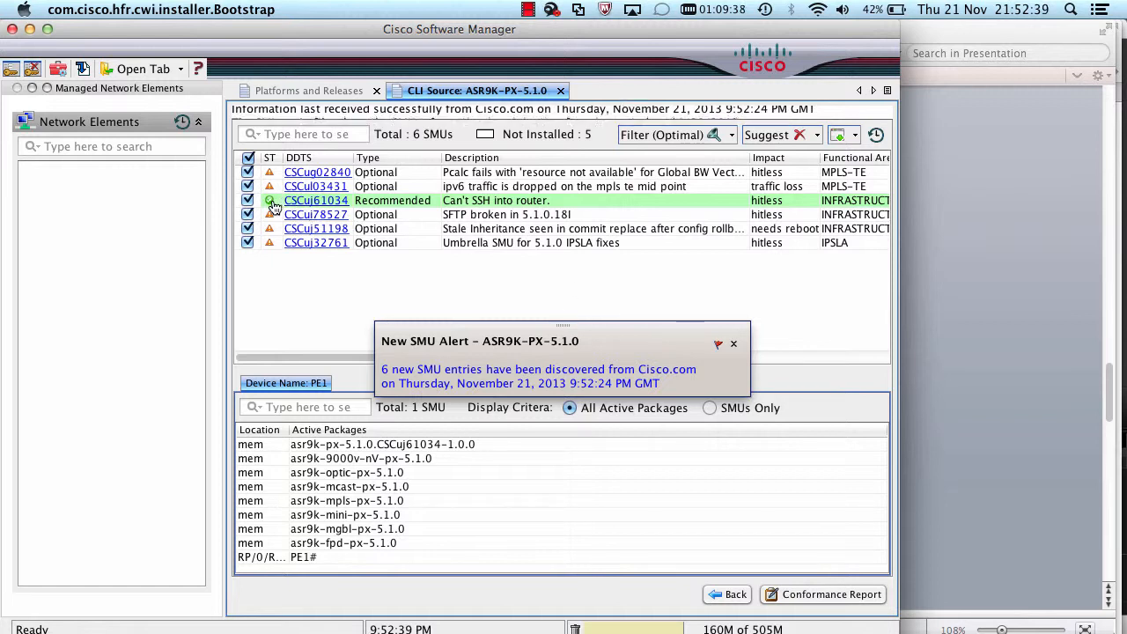
{"action": "mouse_move", "coordinate": [272, 206]}
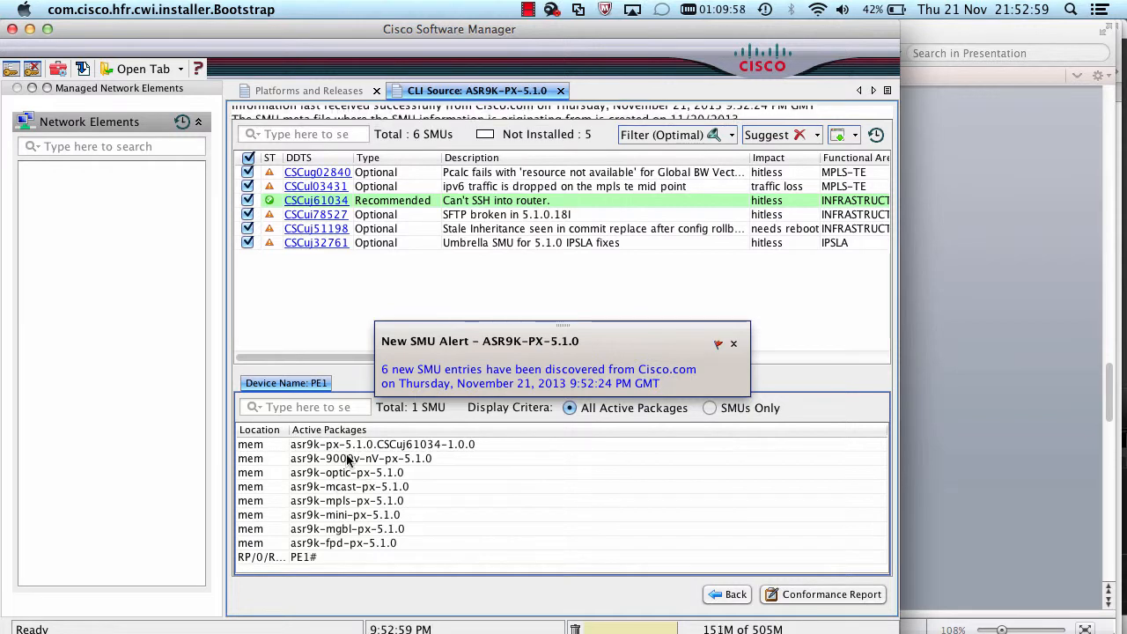
Step: Dismiss the new SMU alert and limit PE1's active package list to SMUs only
{"action": "left_click", "coordinate": [736, 346]}
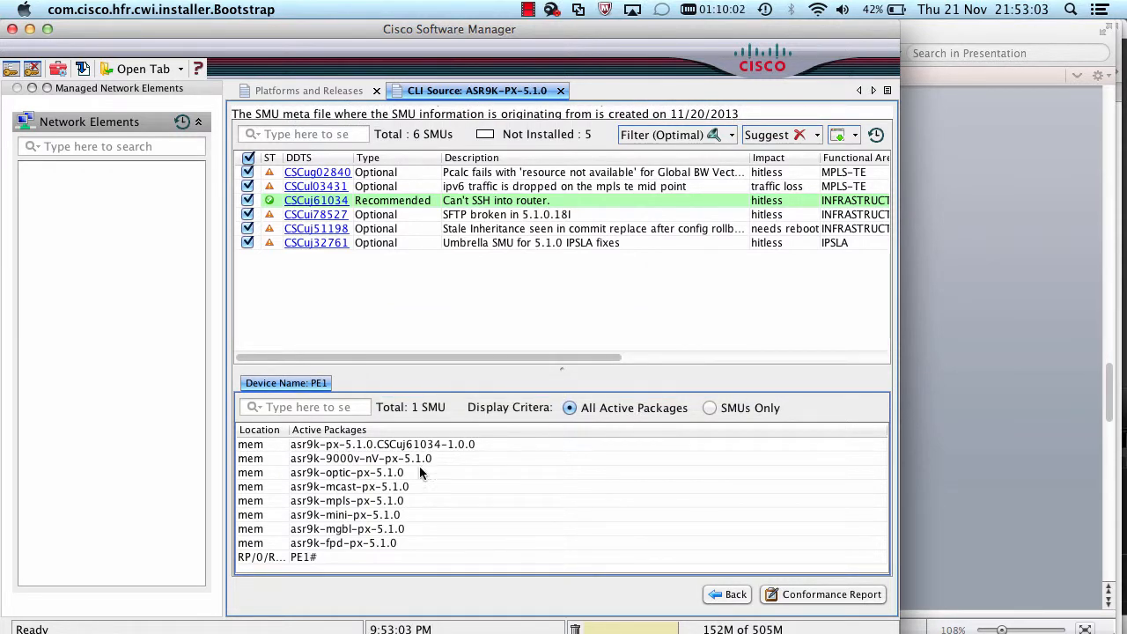
{"action": "left_click", "coordinate": [712, 408]}
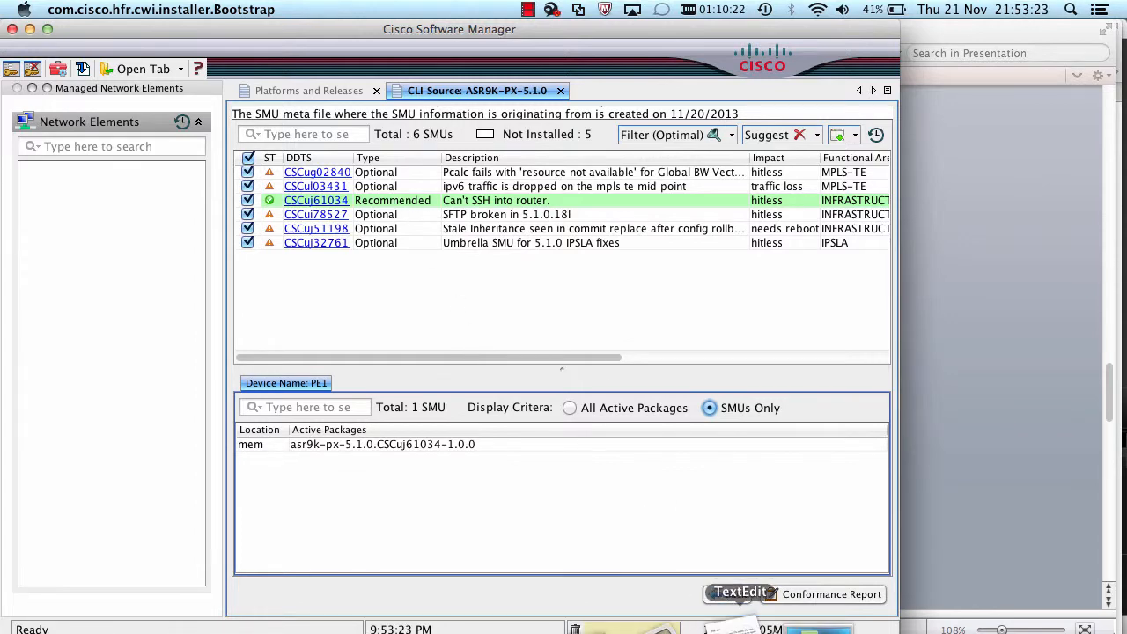
Step: Switch to TextEdit and review the install outputs for PE1, PE2 and P2 in SMU-List.txt
{"action": "left_click", "coordinate": [741, 623]}
{"action": "left_click", "coordinate": [400, 198]}
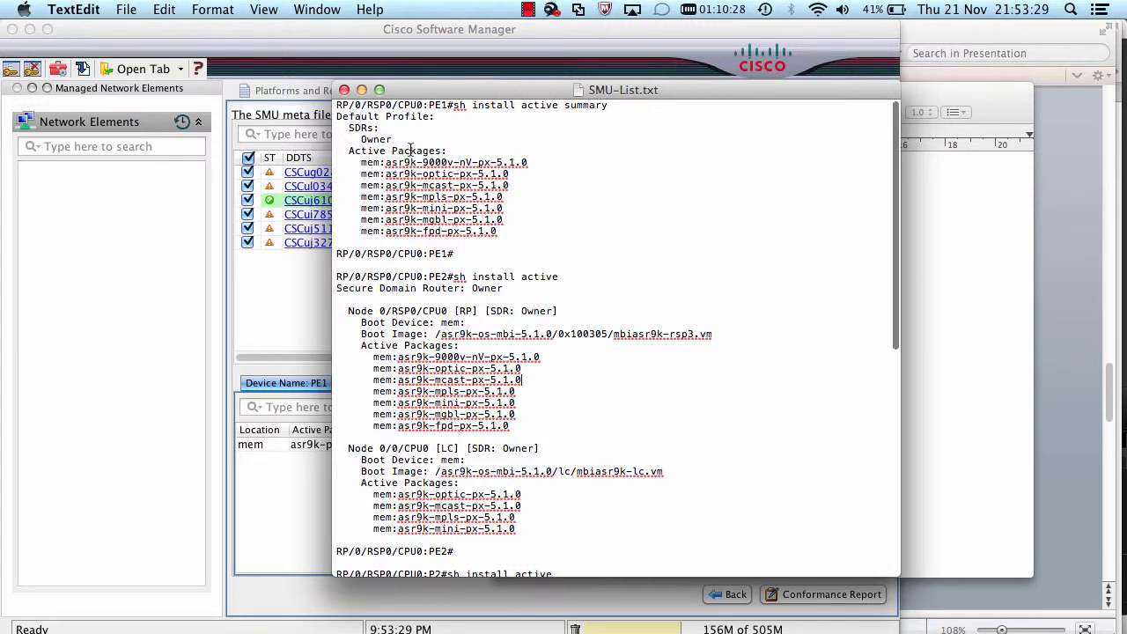
{"action": "scroll", "coordinate": [409, 150], "scroll_direction": "down", "scroll_amount": 3}
{"action": "scroll", "coordinate": [409, 150], "scroll_direction": "down", "scroll_amount": 10}
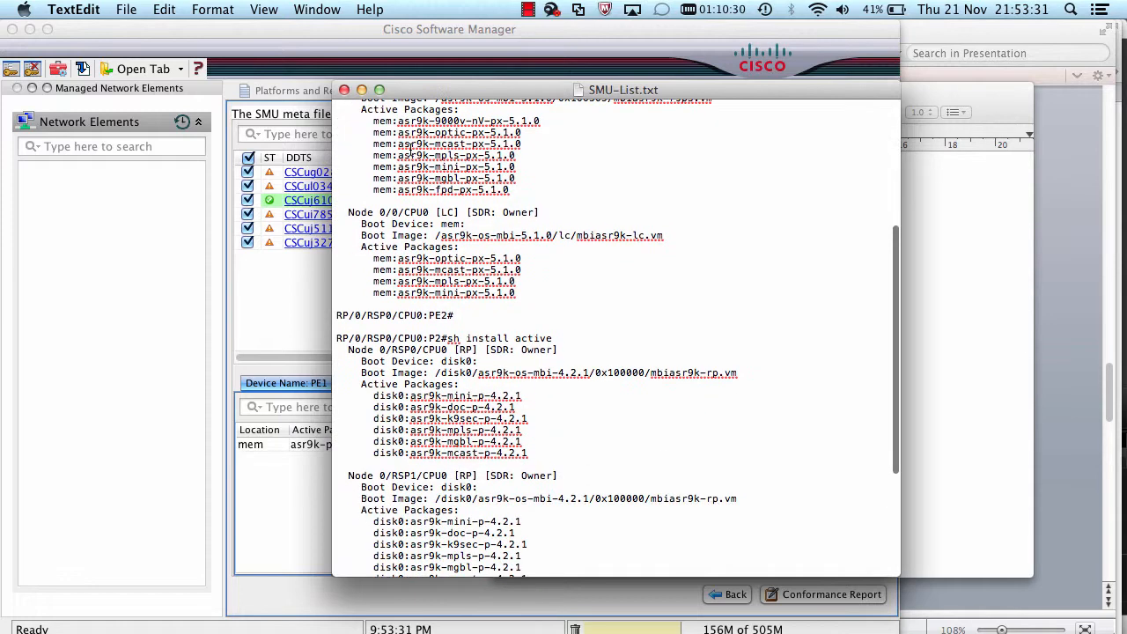
{"action": "scroll", "coordinate": [411, 149], "scroll_direction": "down", "scroll_amount": 4}
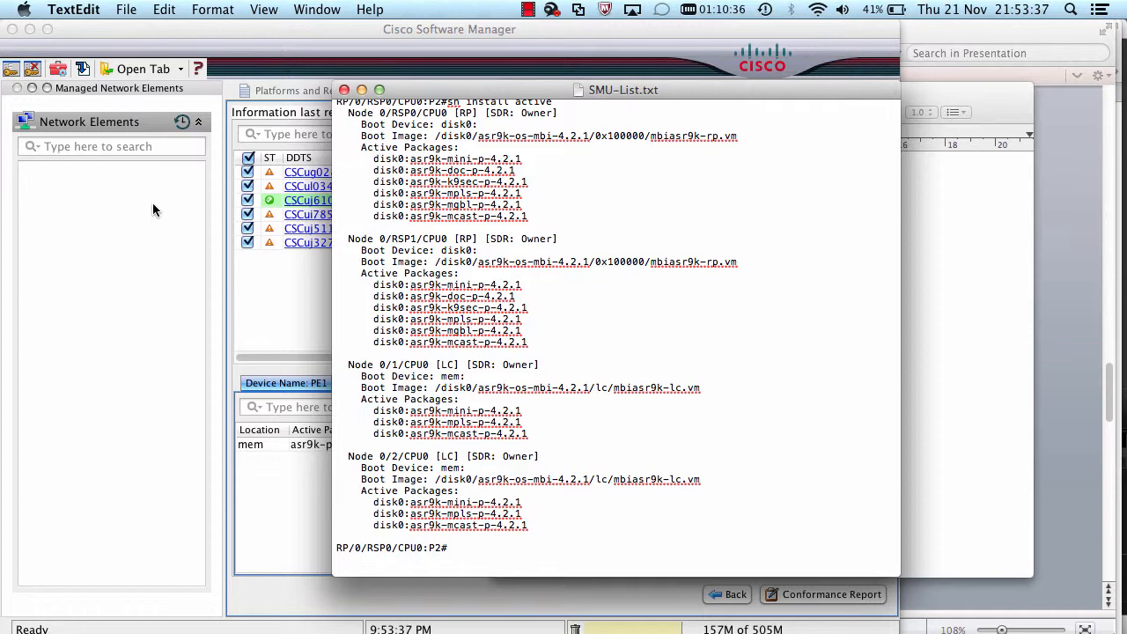
Step: Return to Cisco Software Manager and try to import devices from the smu-to-optimizelist file in the csm folder
{"action": "left_click", "coordinate": [90, 83]}
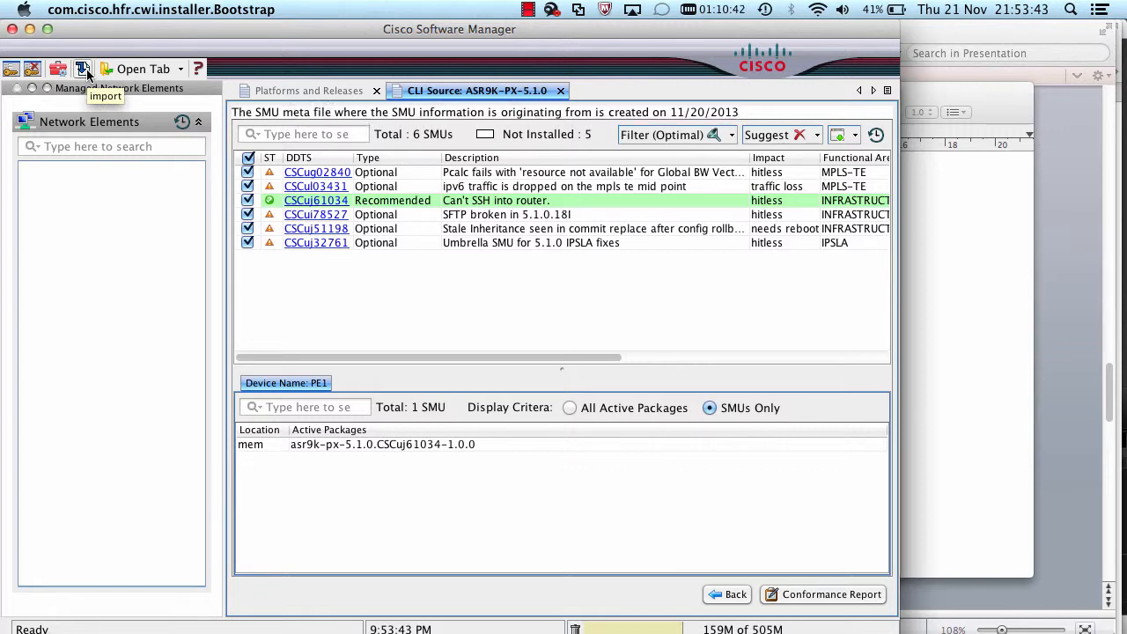
{"action": "left_click", "coordinate": [85, 73]}
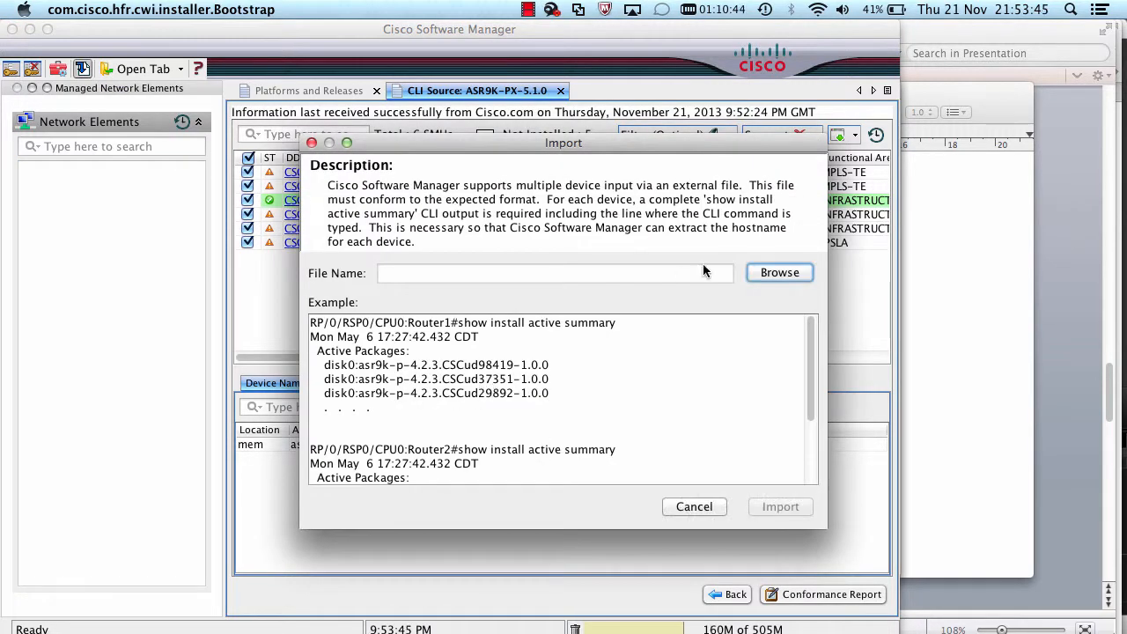
{"action": "left_click", "coordinate": [776, 273]}
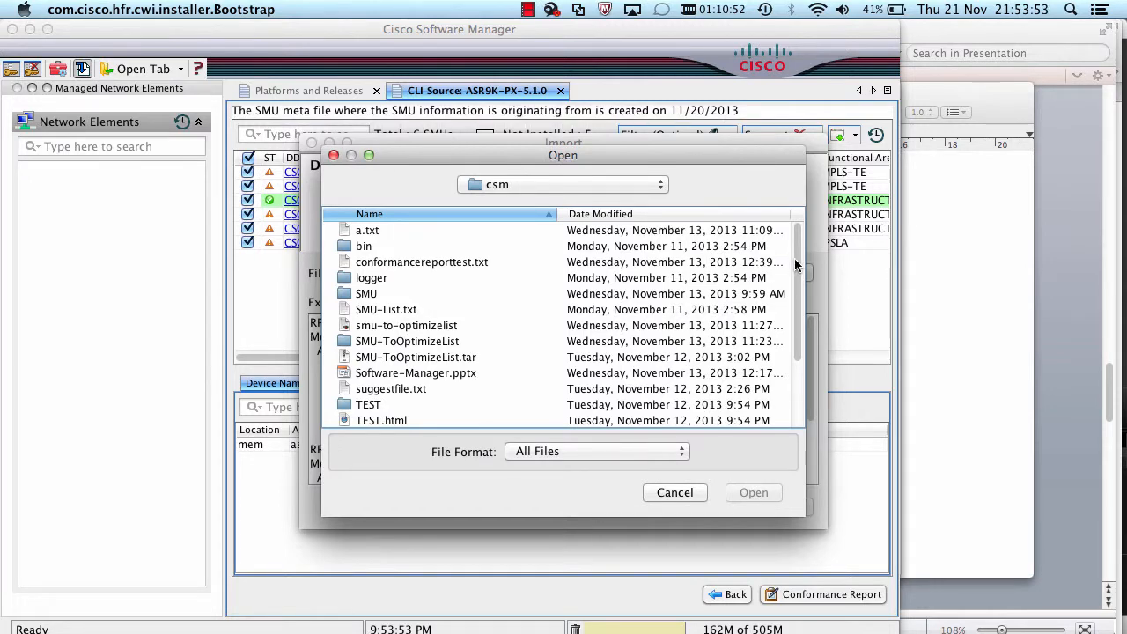
{"action": "scroll", "coordinate": [796, 282], "scroll_direction": "down", "scroll_amount": 3}
{"action": "scroll", "coordinate": [797, 335], "scroll_direction": "up", "scroll_amount": 3}
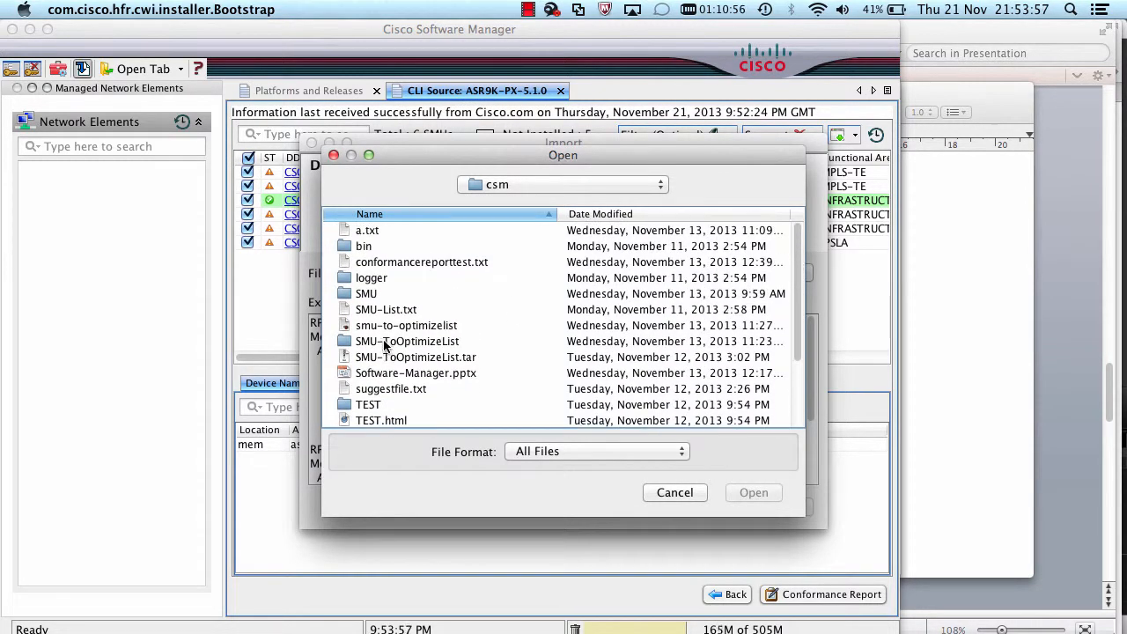
{"action": "left_click", "coordinate": [381, 325]}
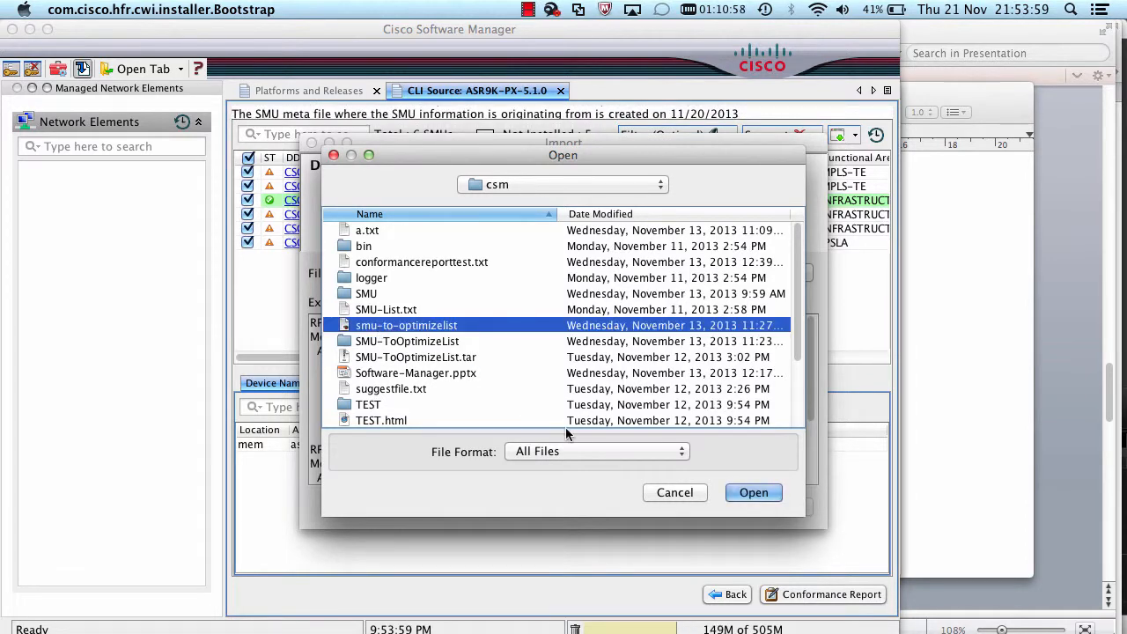
{"action": "left_click", "coordinate": [755, 493]}
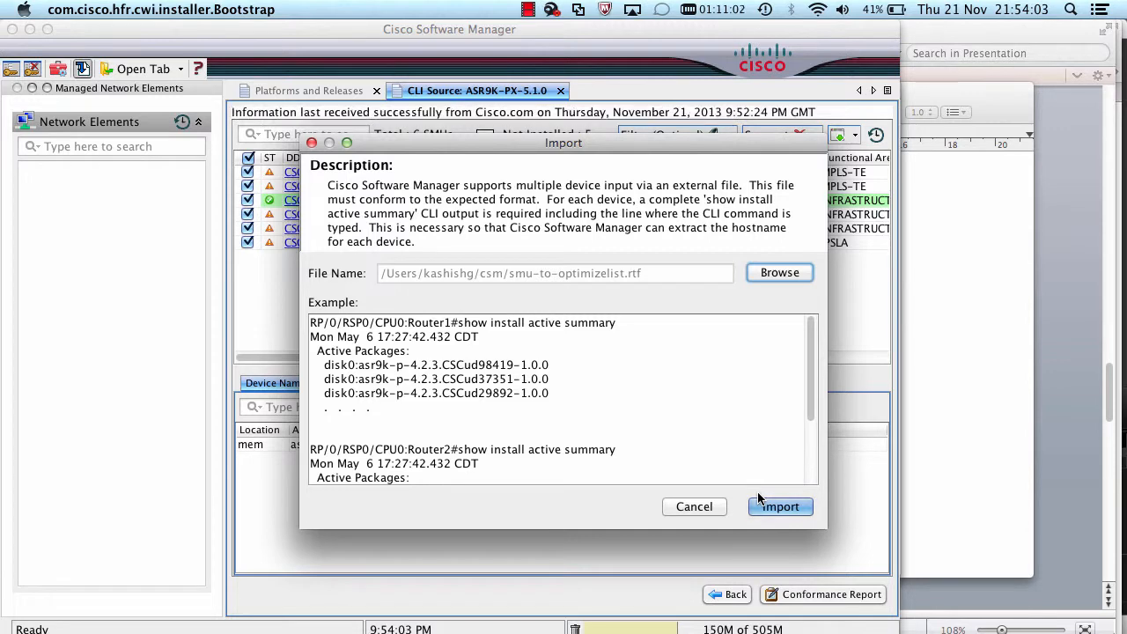
{"action": "left_click", "coordinate": [761, 502]}
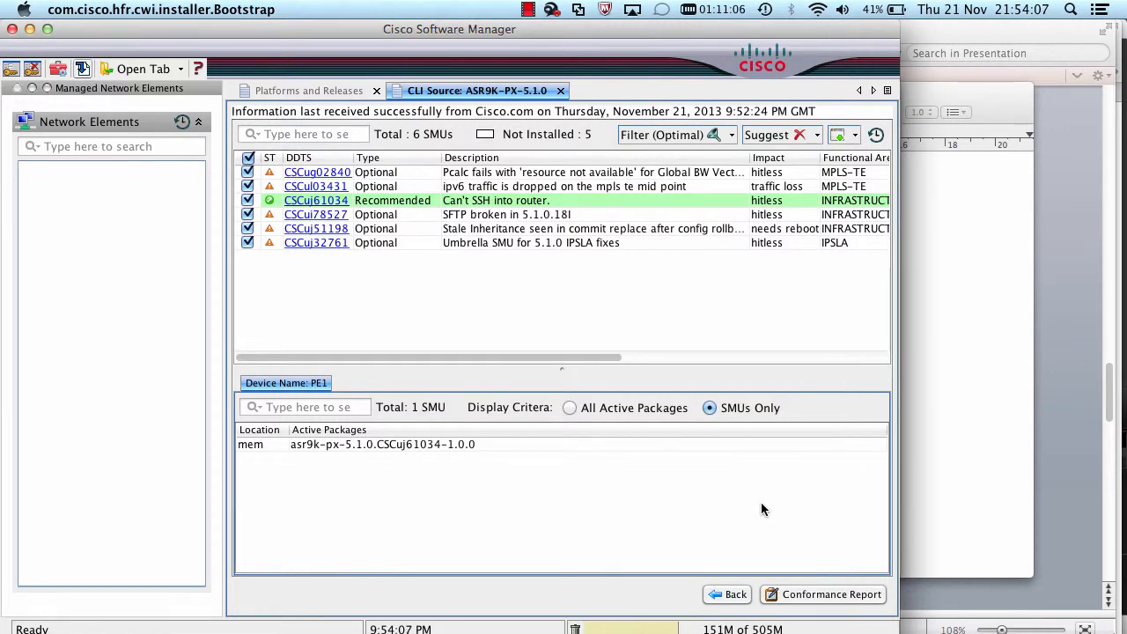
Step: Check the device list file in TextEdit and import SMU-List.txt from the csm folder into Cisco Software Manager
{"action": "left_click", "coordinate": [738, 623]}
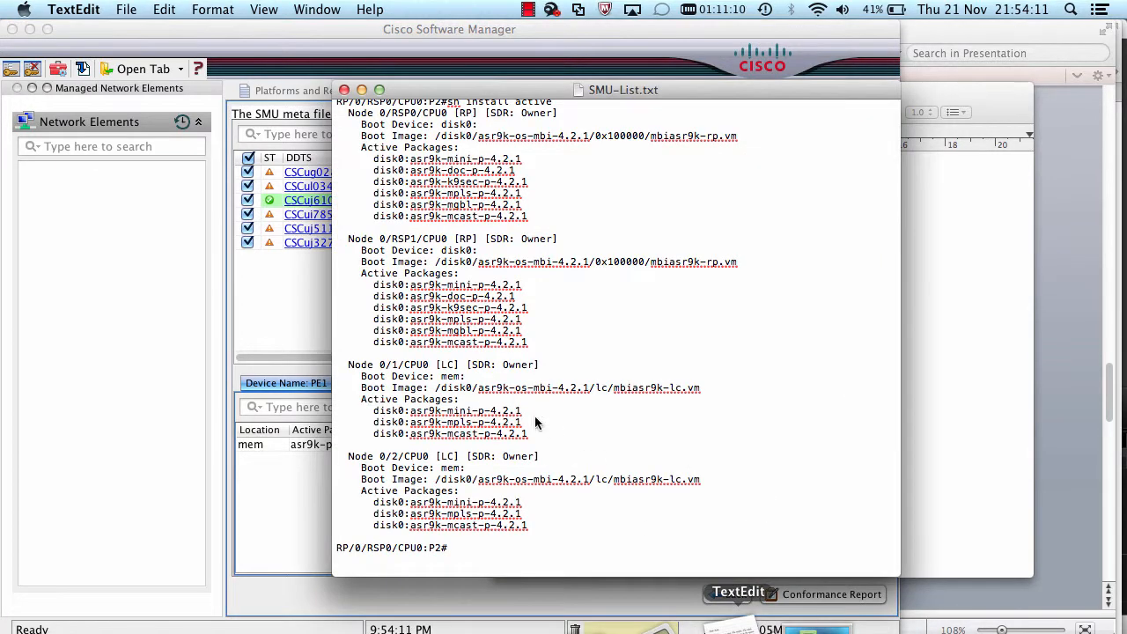
{"action": "left_click", "coordinate": [83, 74]}
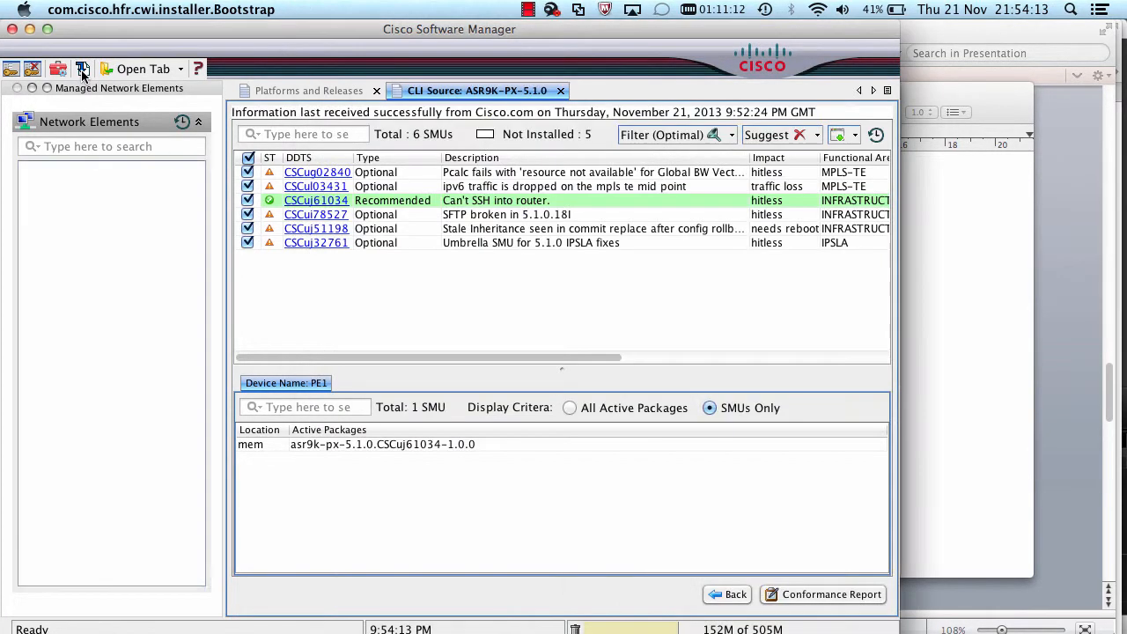
{"action": "left_click", "coordinate": [83, 74]}
{"action": "left_click", "coordinate": [779, 274]}
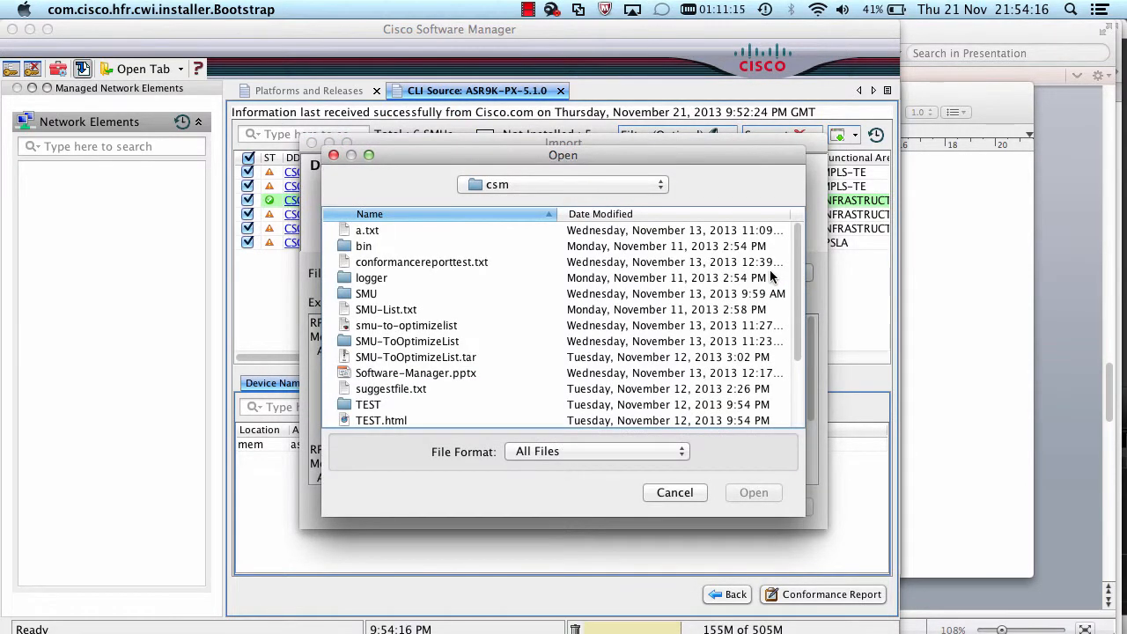
{"action": "left_click", "coordinate": [374, 309]}
{"action": "left_click", "coordinate": [742, 490]}
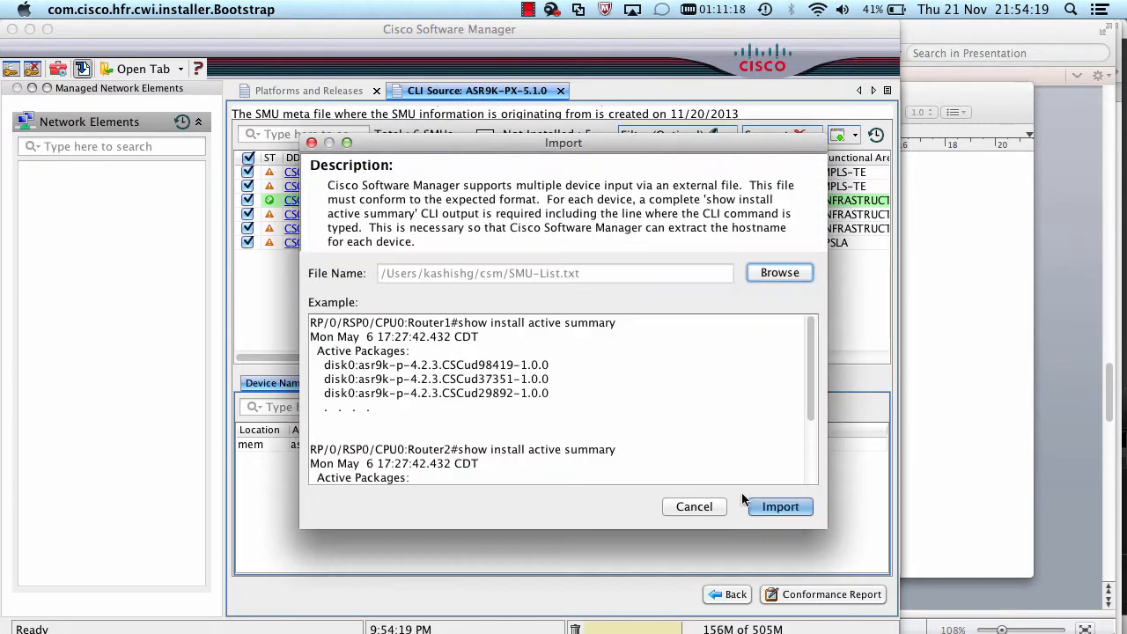
{"action": "left_click", "coordinate": [780, 507]}
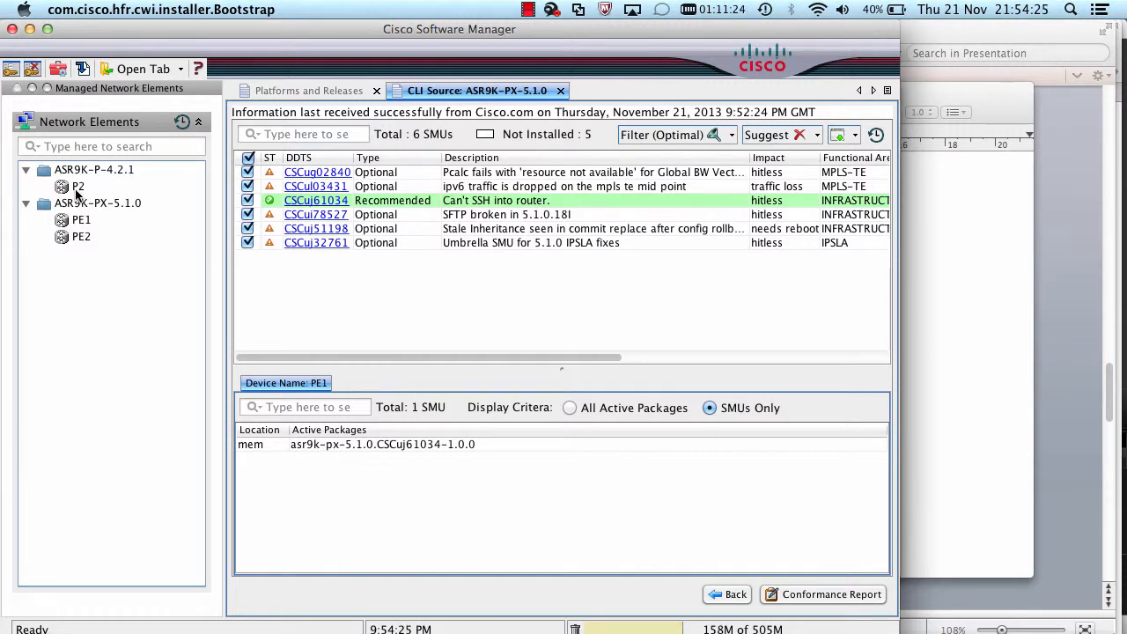
Step: View the SMU recommendations and active packages of imported devices P2, PE1 and PE2, dismissing the new SMU alerts
{"action": "mouse_move", "coordinate": [78, 193]}
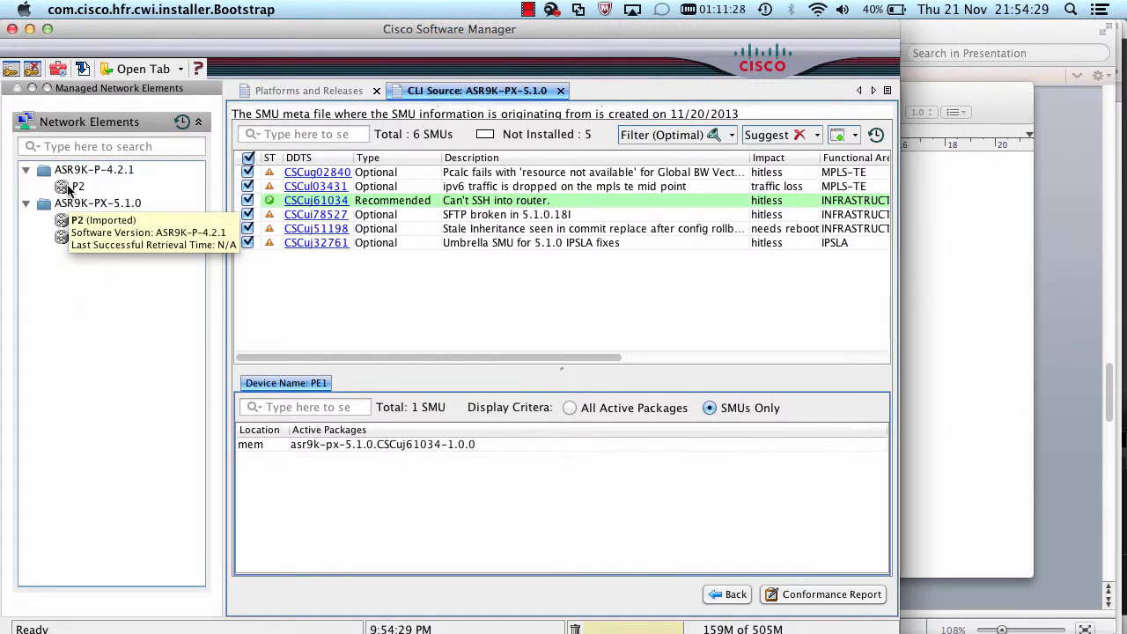
{"action": "double_click", "coordinate": [68, 188]}
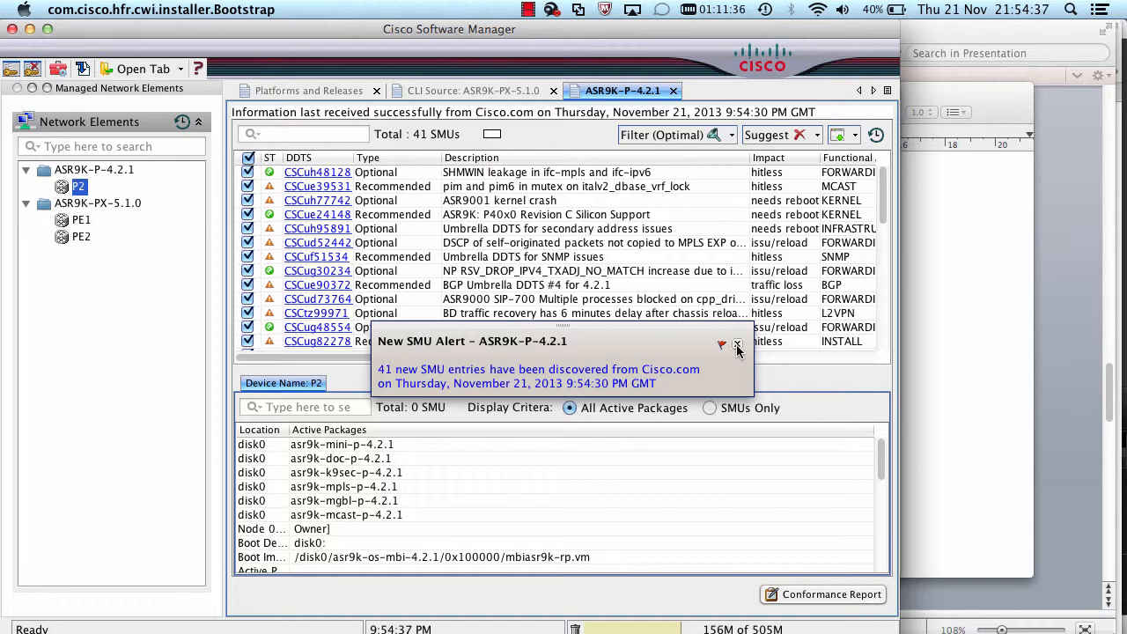
{"action": "left_click", "coordinate": [737, 345]}
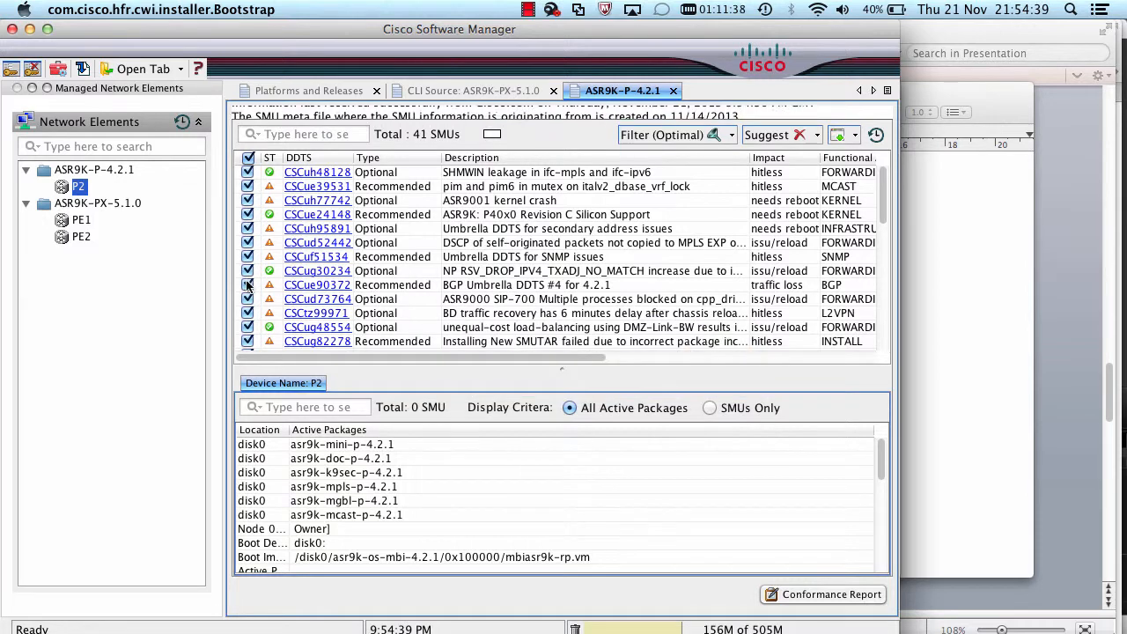
{"action": "left_click", "coordinate": [81, 221]}
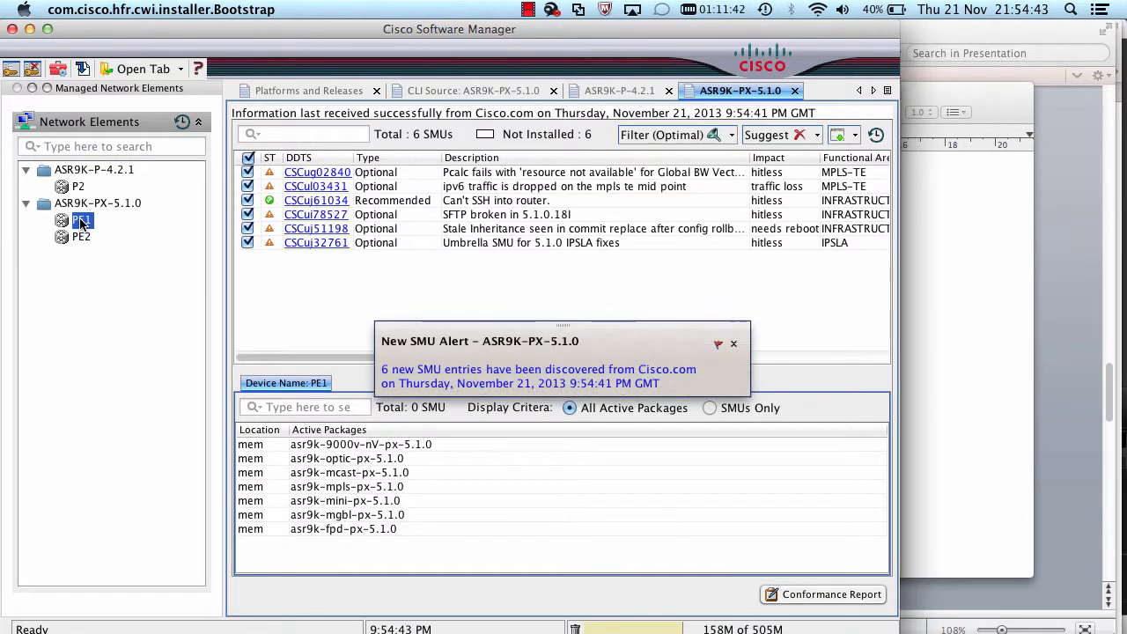
{"action": "left_click", "coordinate": [734, 343]}
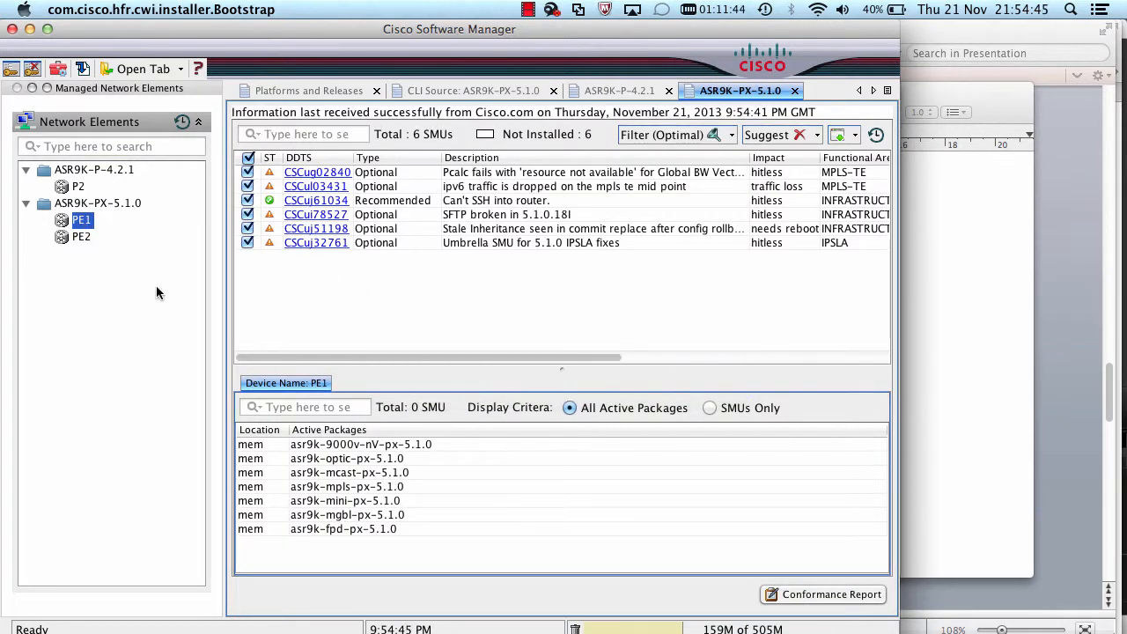
{"action": "left_click", "coordinate": [88, 237]}
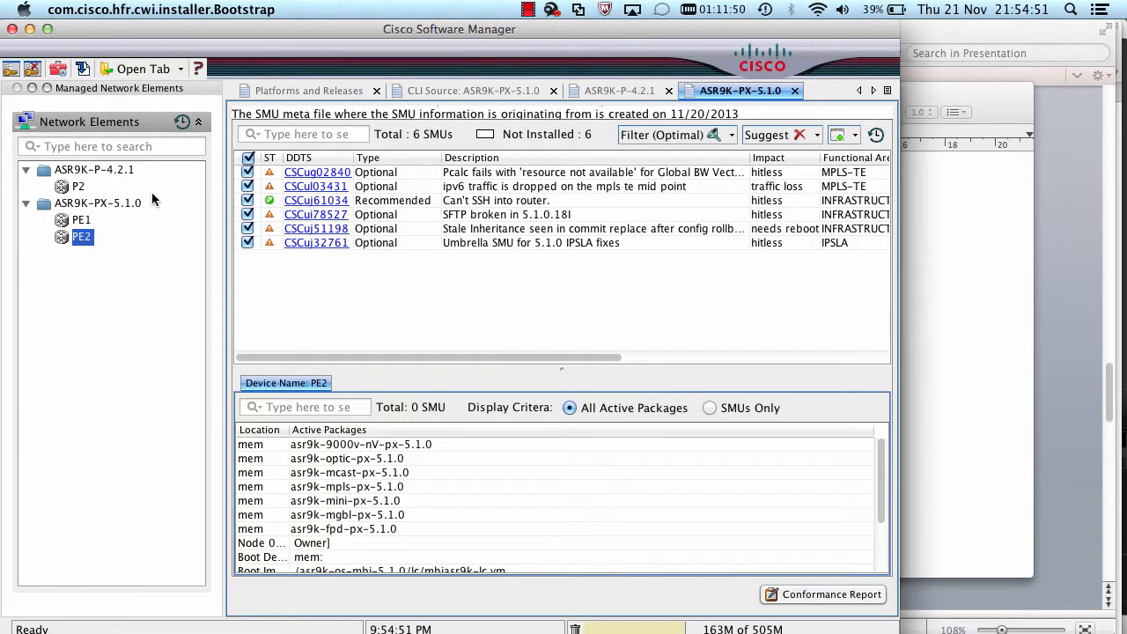
Step: Log in to device 10.52.234.74 over Telnet, entering the device password and the device IP
{"action": "left_click", "coordinate": [11, 76]}
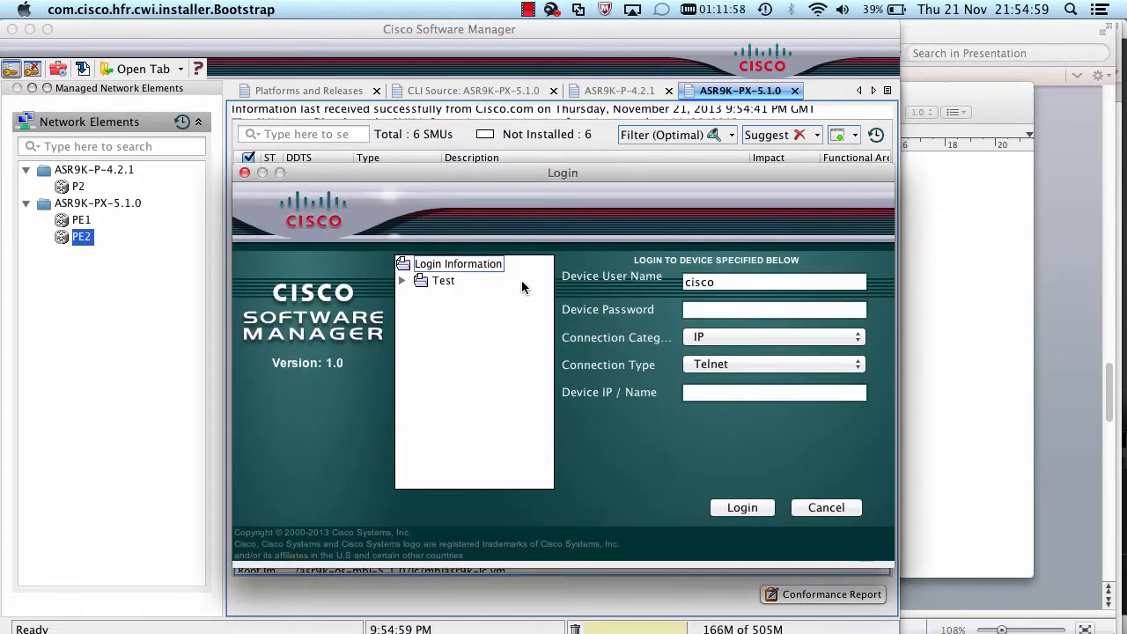
{"action": "left_click", "coordinate": [721, 309]}
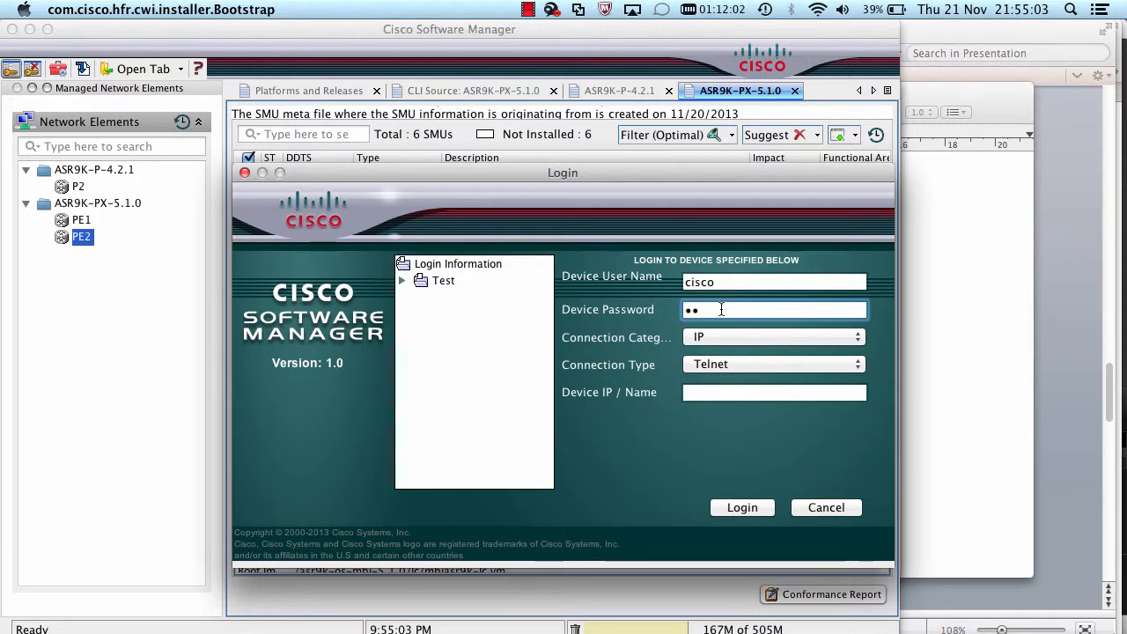
{"action": "type", "text": "••••••"}
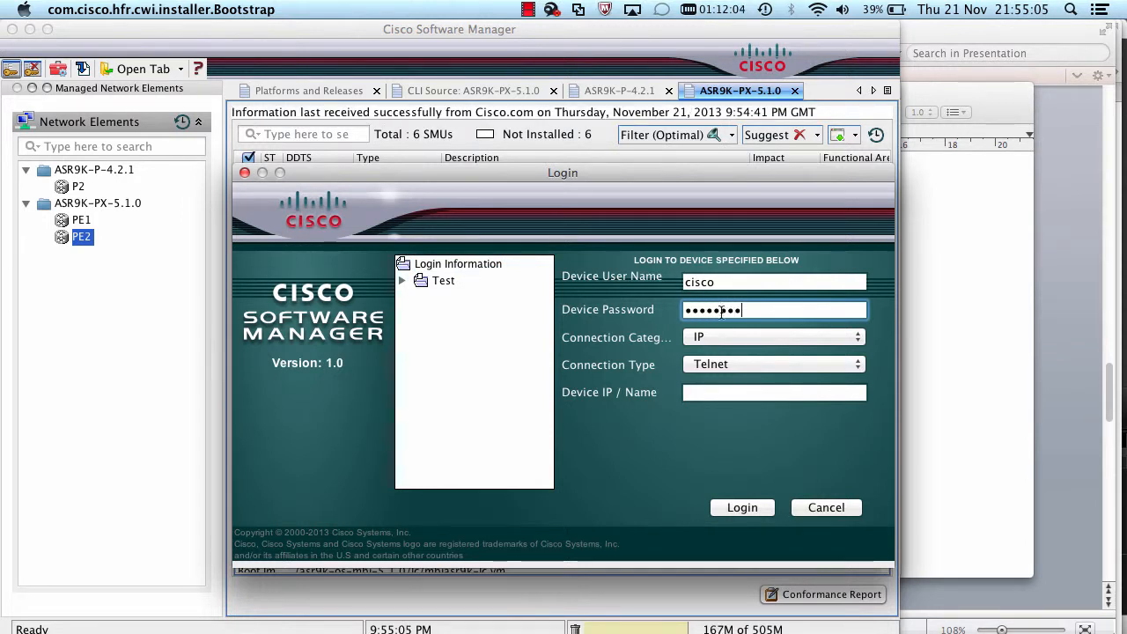
{"action": "left_click", "coordinate": [705, 392]}
{"action": "type", "text": "10.52.2"}
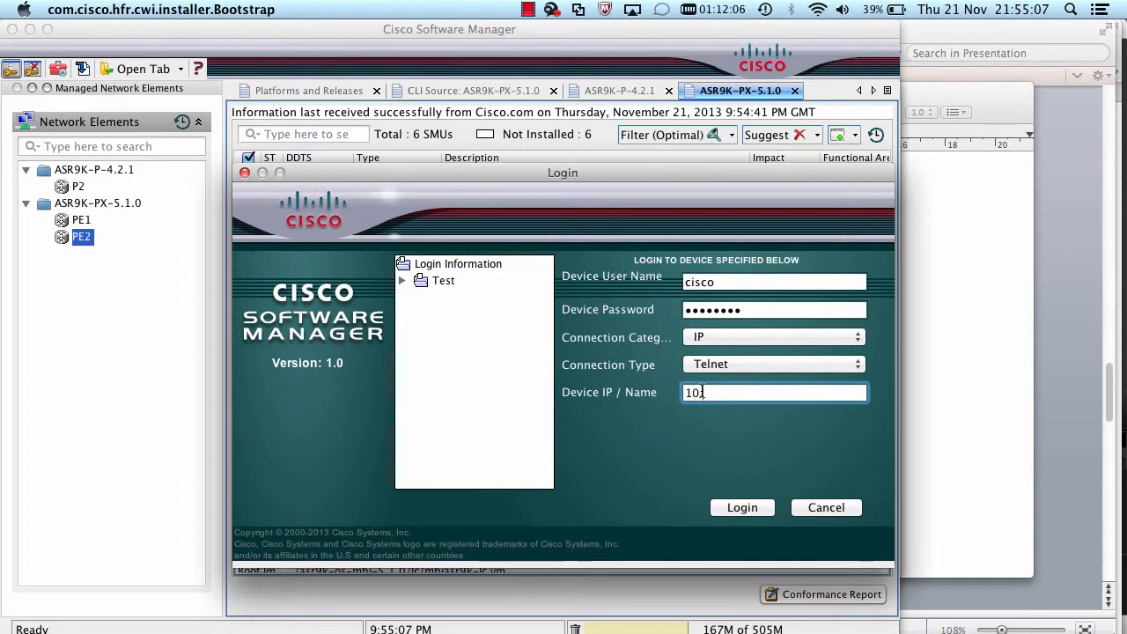
{"action": "type", "text": "34.34"}
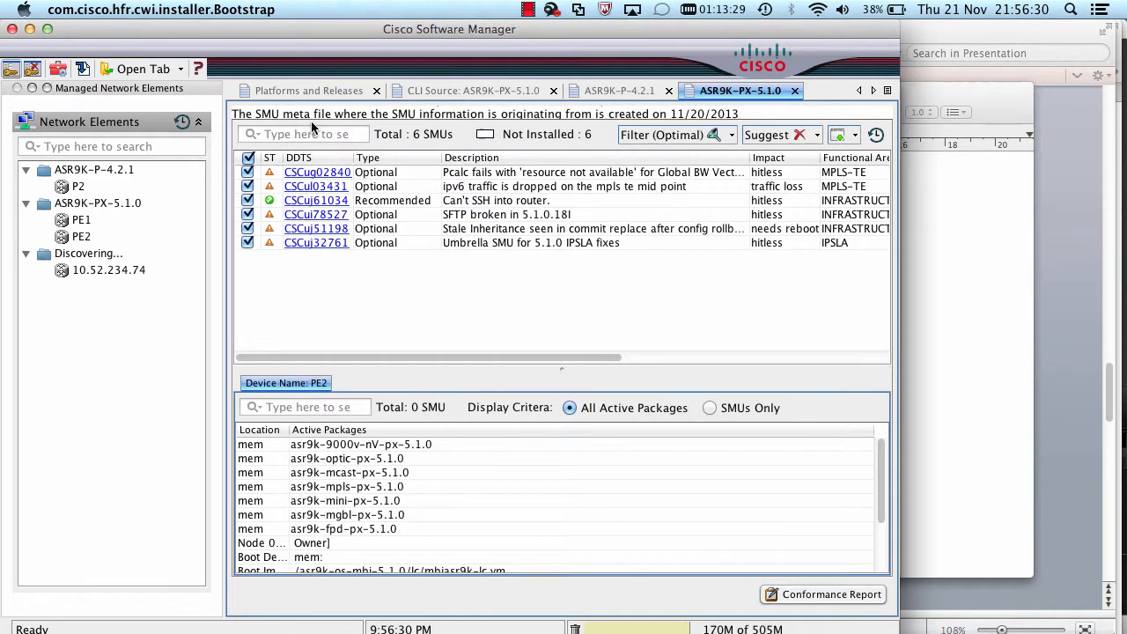
Step: Open the SMU recommendations and active packages of the discovered device 10.52.234.74
{"action": "left_click", "coordinate": [248, 243]}
{"action": "left_click", "coordinate": [143, 268]}
{"action": "left_click", "coordinate": [140, 187]}
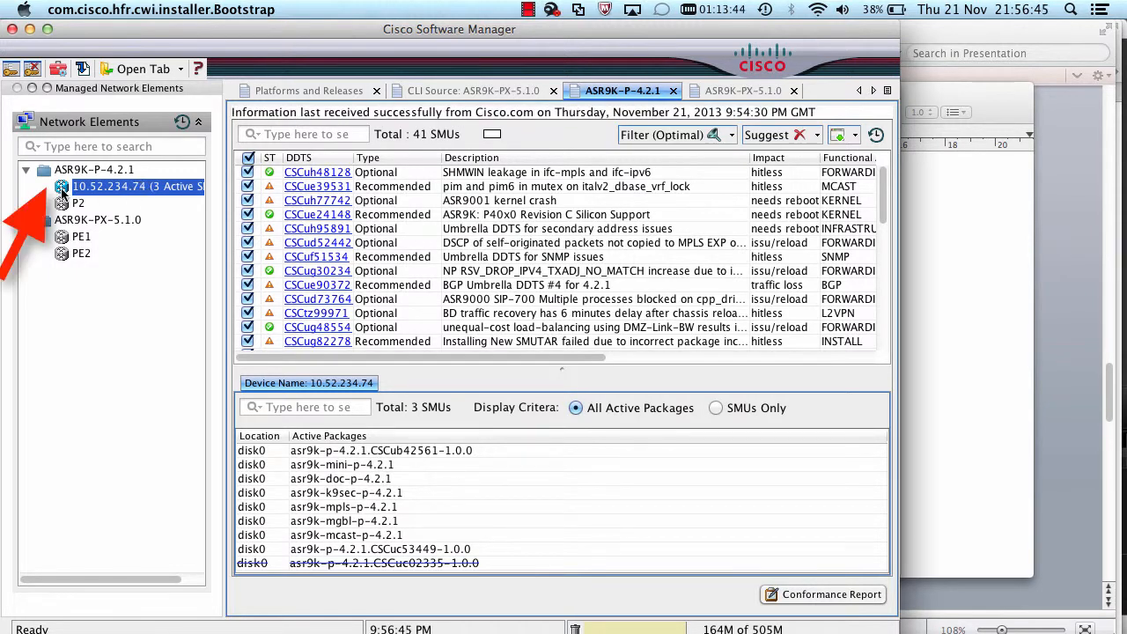
{"action": "mouse_move", "coordinate": [63, 190]}
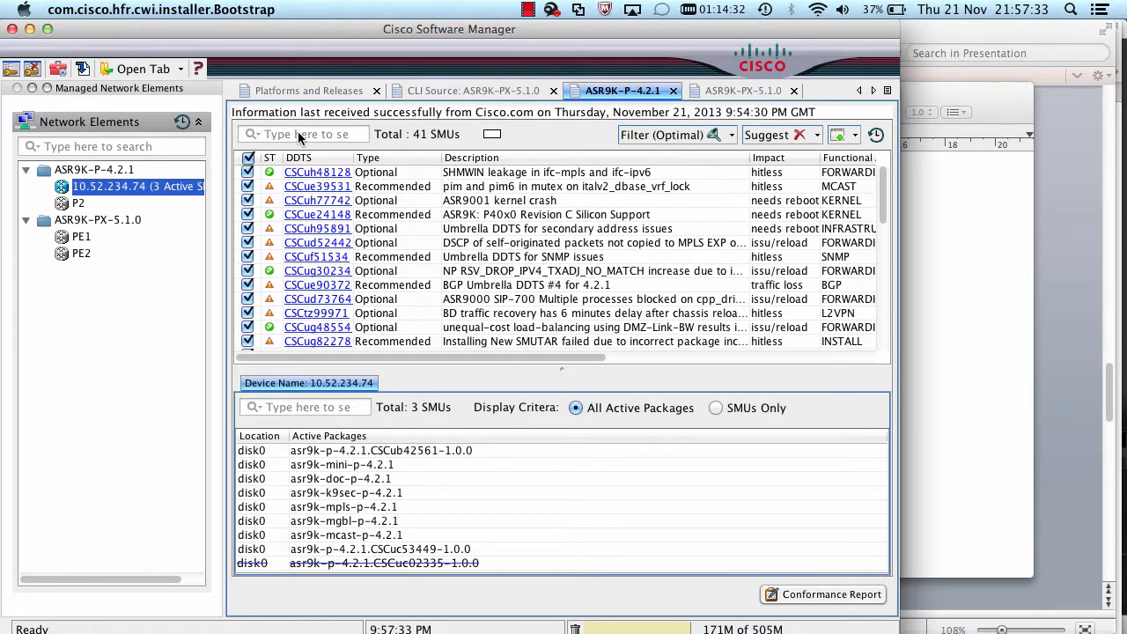
Step: Search the ASR9K-P-4.2.1 SMU list for BGP, and clear the search
{"action": "left_click", "coordinate": [299, 137]}
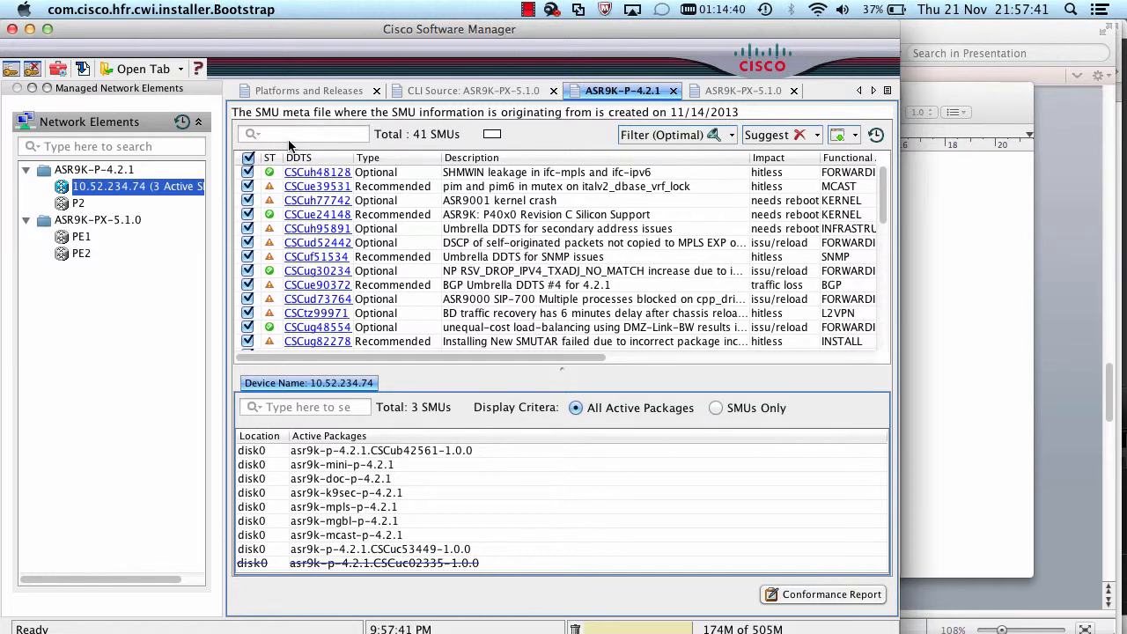
{"action": "type", "text": "BGP"}
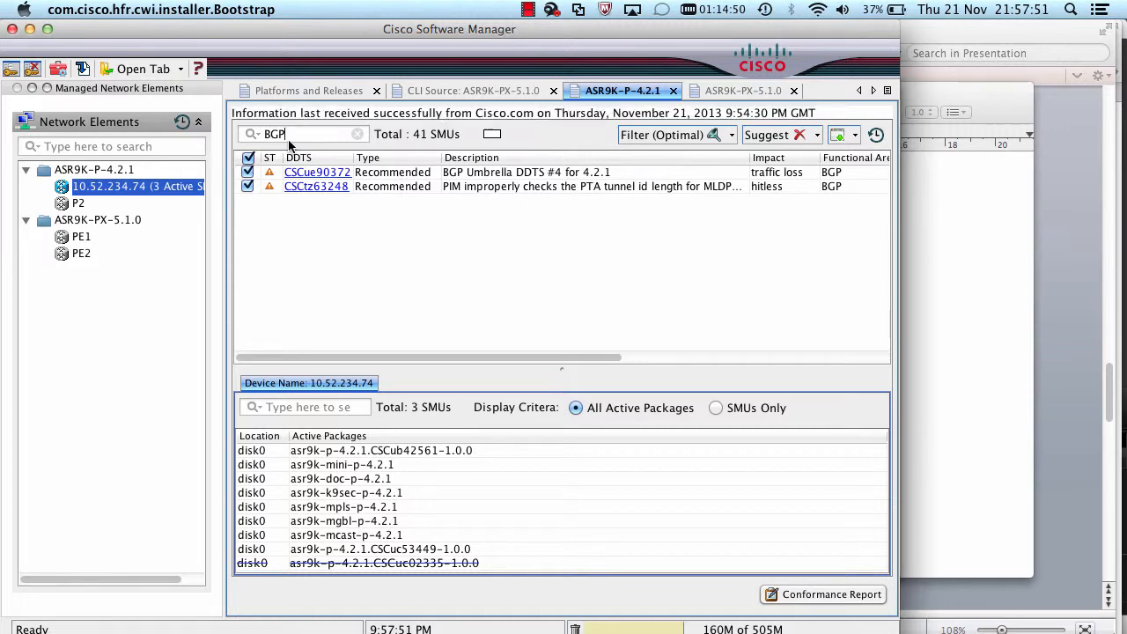
{"action": "key", "text": "BackSpace"}
{"action": "key", "text": "BackSpace"}
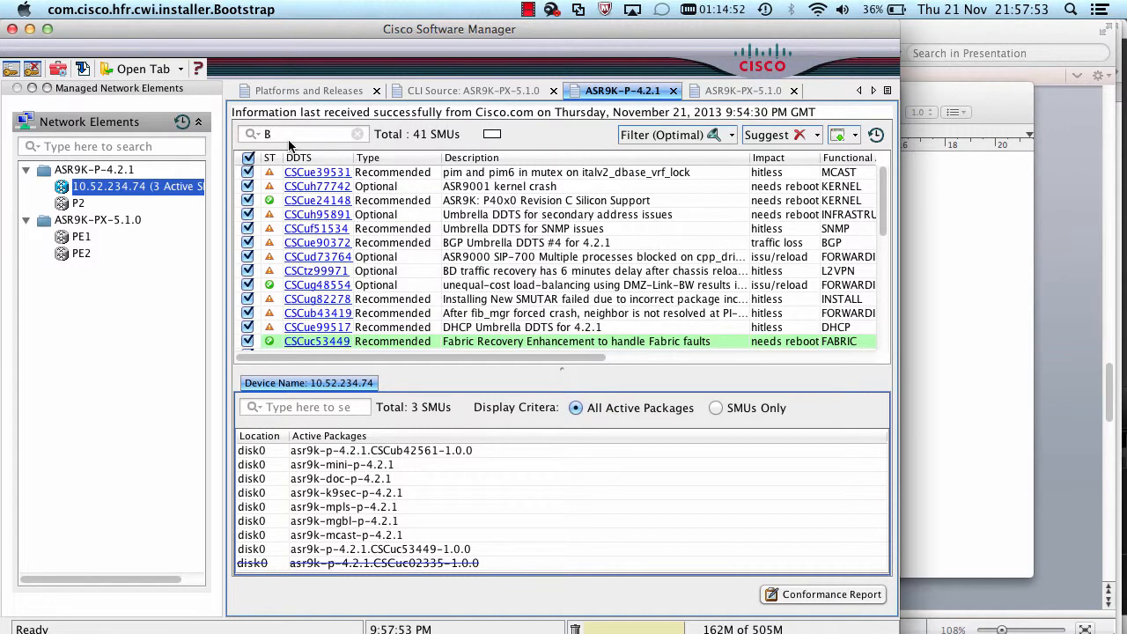
{"action": "key", "text": "BackSpace"}
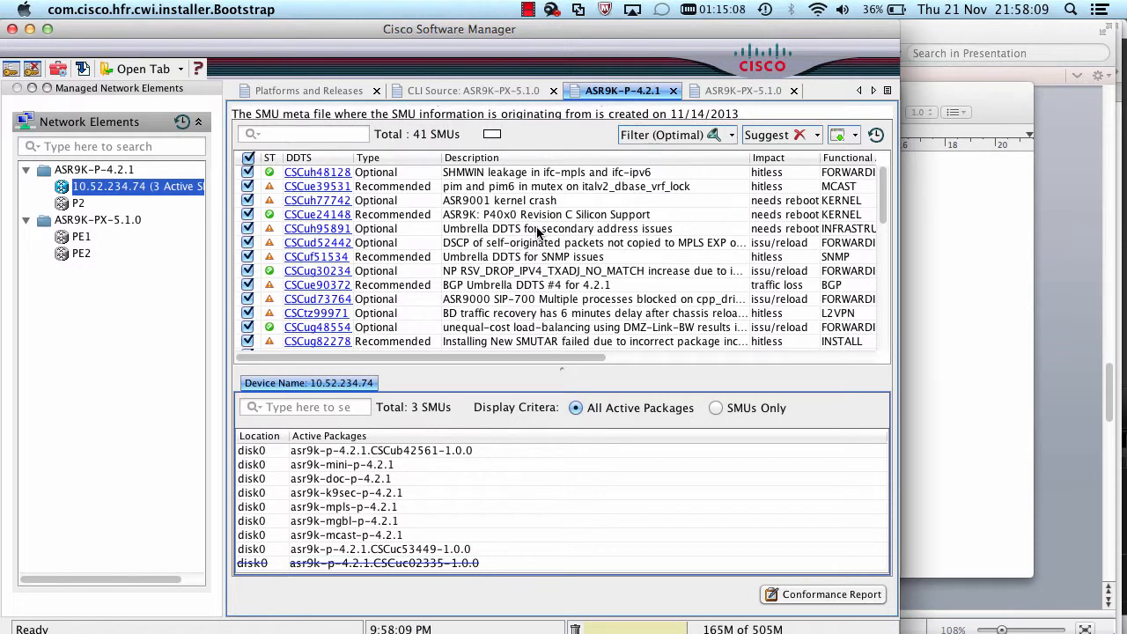
Step: Refresh the SMU information for ASR9K-P-4.2.1, and refresh the network elements with the Refresh All Devices option
{"action": "left_click", "coordinate": [874, 136]}
{"action": "left_click", "coordinate": [181, 125]}
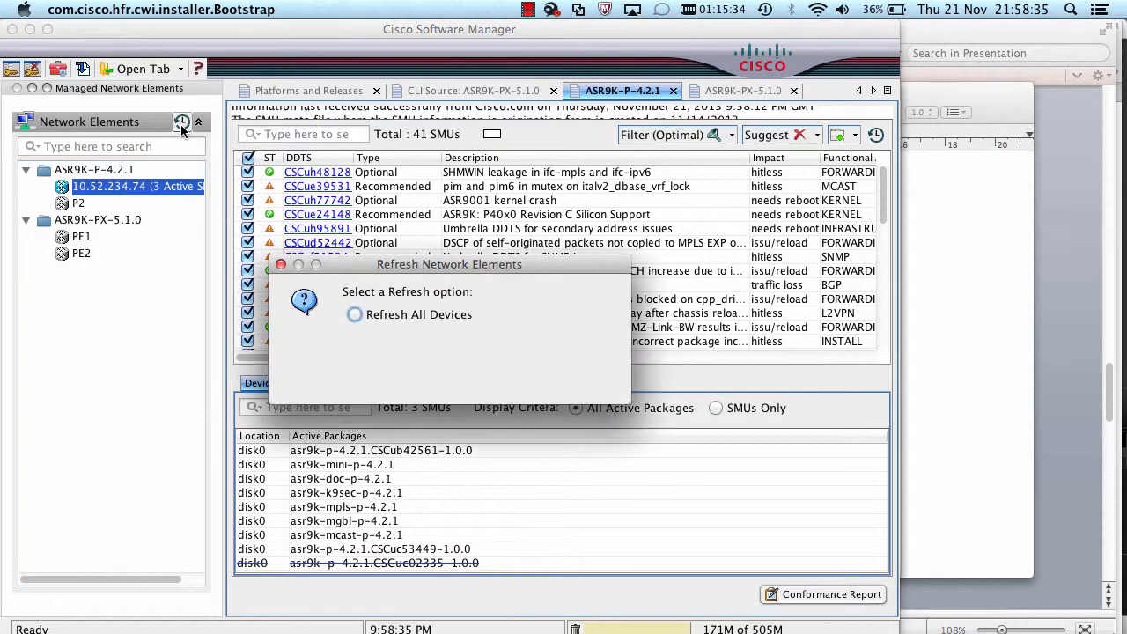
{"action": "left_click", "coordinate": [355, 315]}
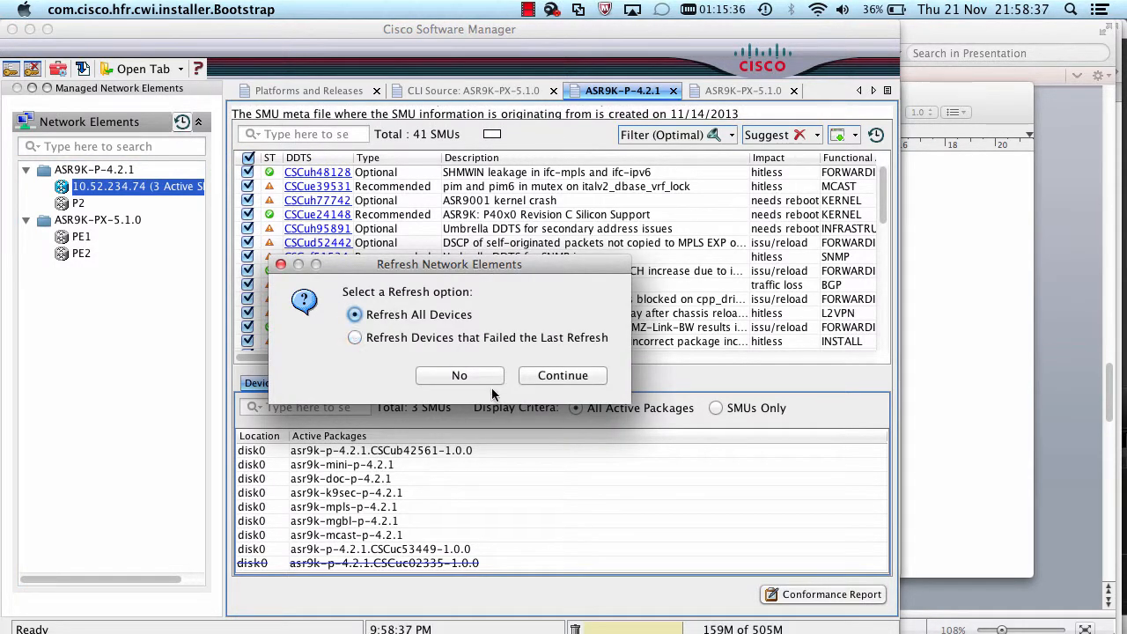
{"action": "left_click", "coordinate": [542, 378]}
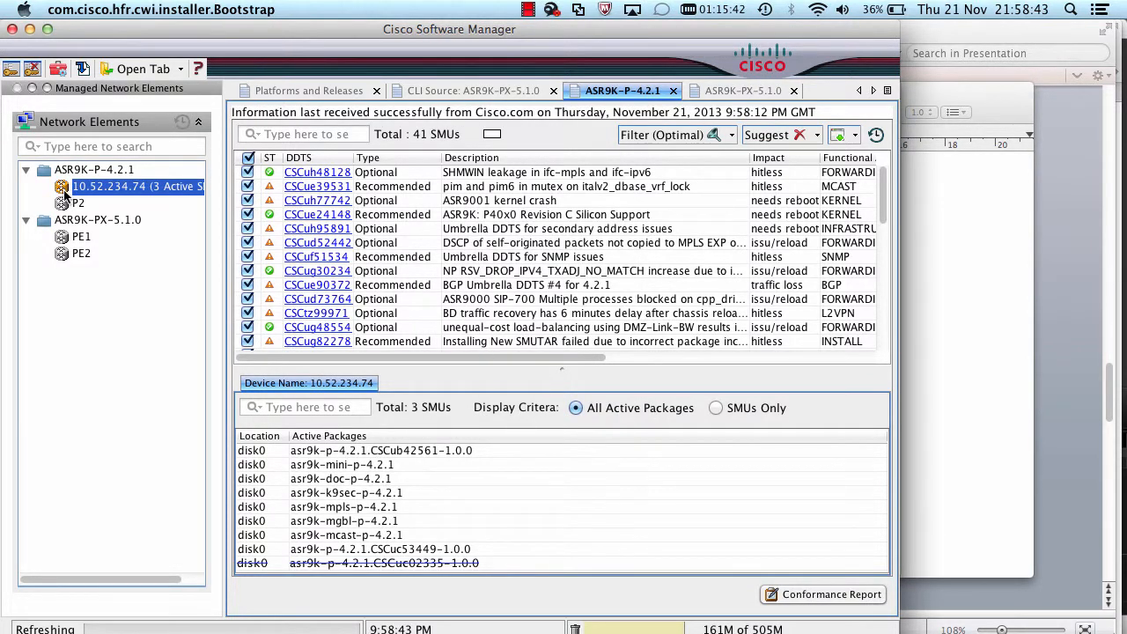
{"action": "mouse_move", "coordinate": [63, 192]}
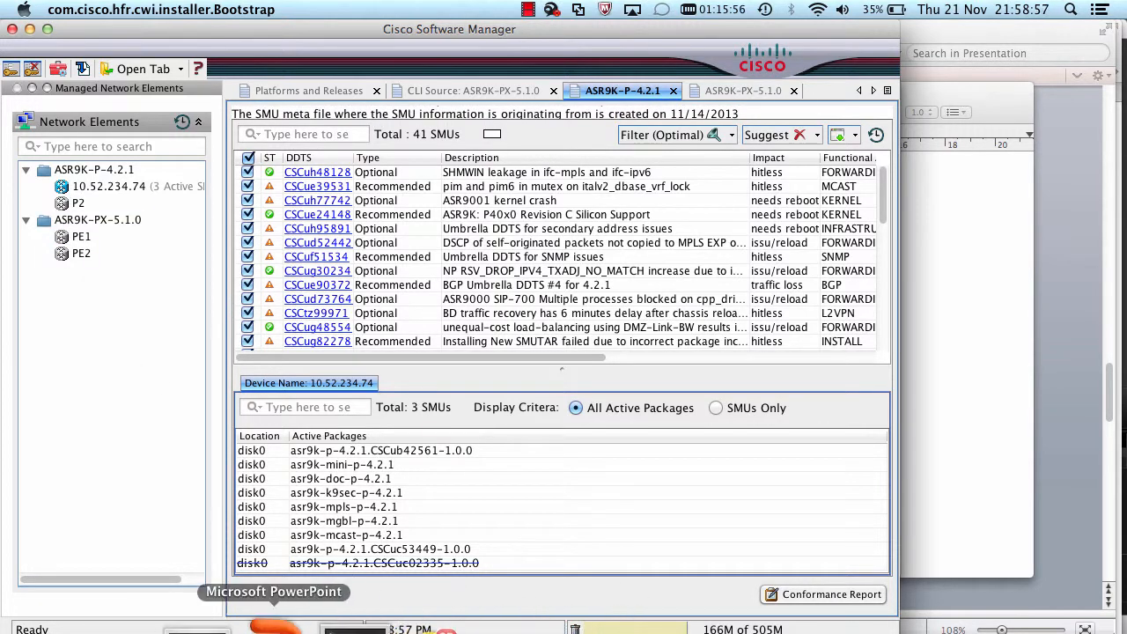
Step: Switch to PowerPoint and bring up the "SMU Recommendations tasks" slide of Software-Manager.pptx
{"action": "left_click", "coordinate": [275, 627]}
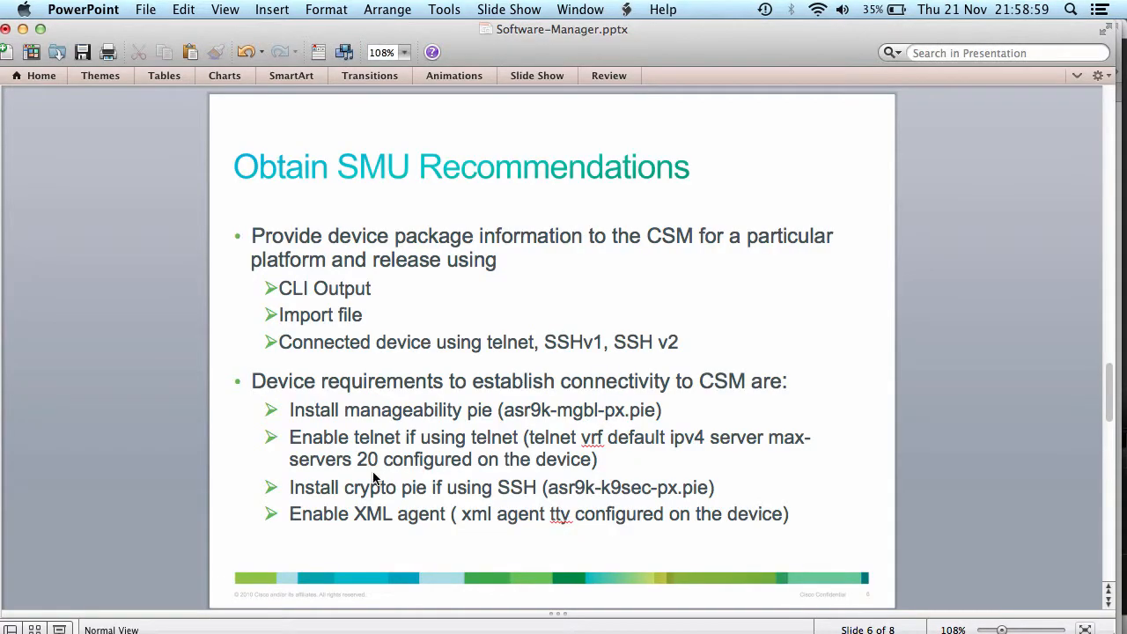
{"action": "scroll", "coordinate": [373, 478], "scroll_direction": "down", "scroll_amount": 3}
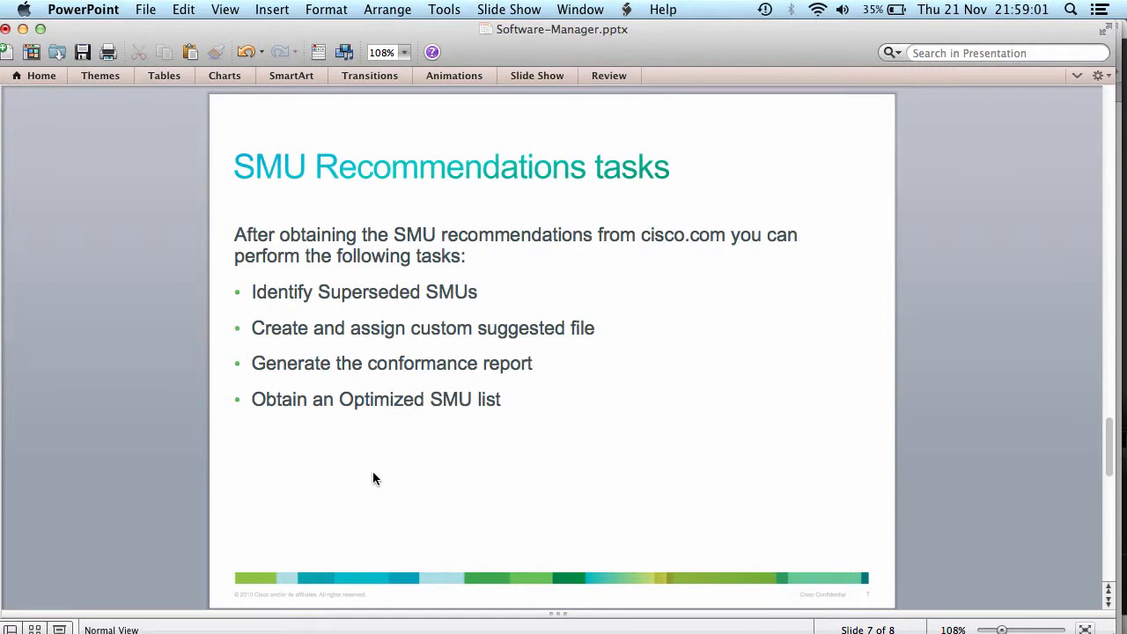
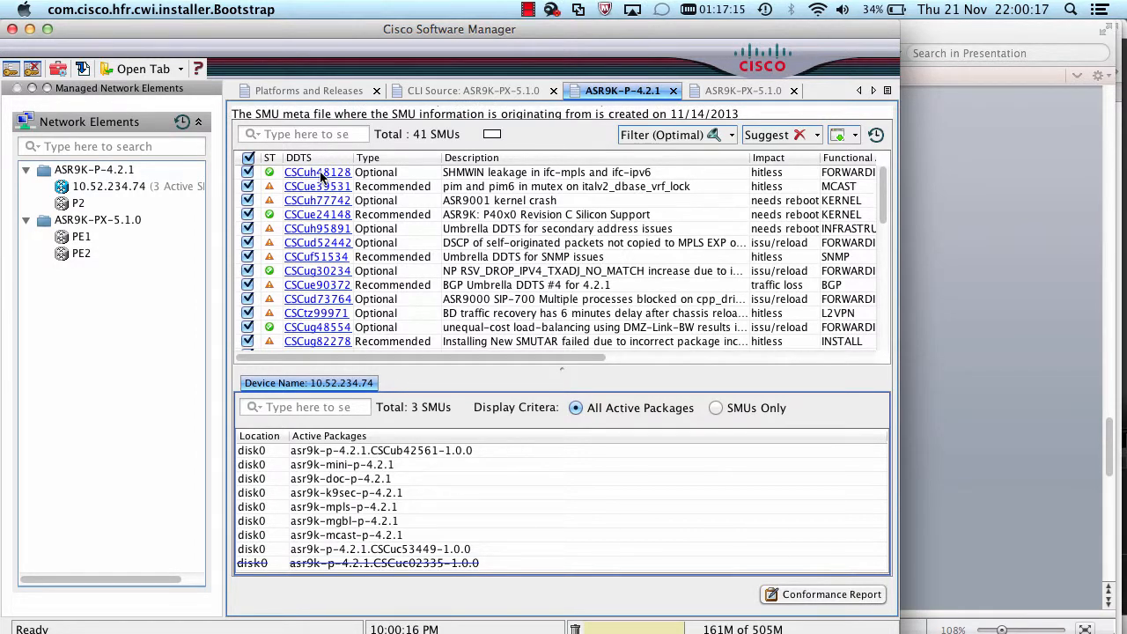
Step: In Cisco Software Manager, clear and reselect all SMUs in the ASR9K-P-4.2.1 list, and set the filter to All
{"action": "left_click", "coordinate": [249, 160]}
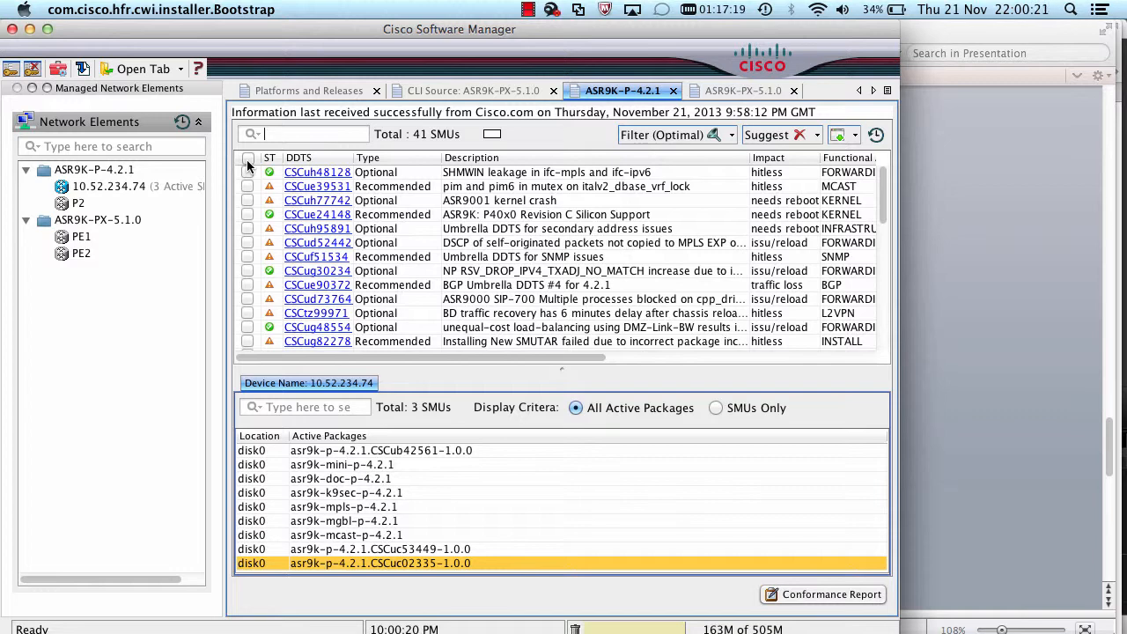
{"action": "left_click", "coordinate": [248, 161]}
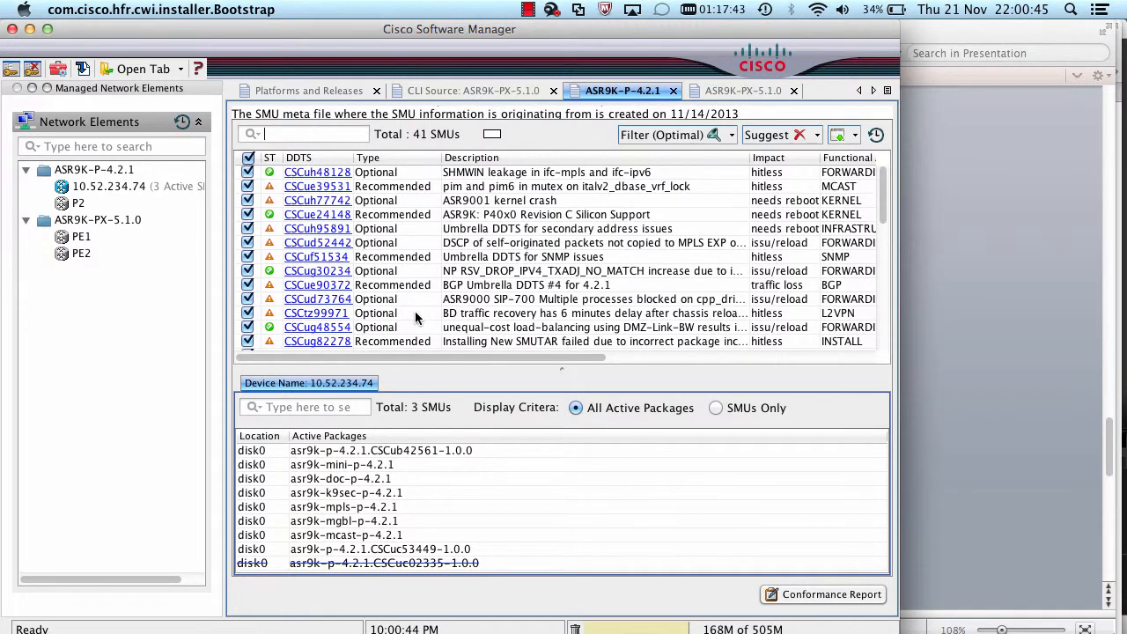
{"action": "left_click", "coordinate": [727, 137]}
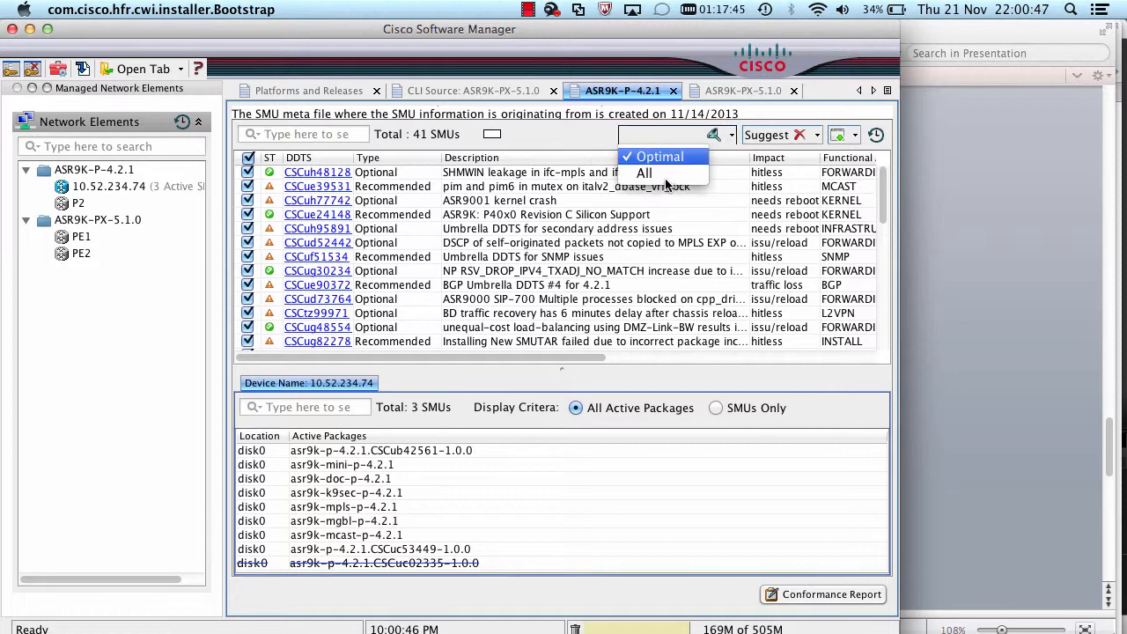
{"action": "left_click", "coordinate": [647, 172]}
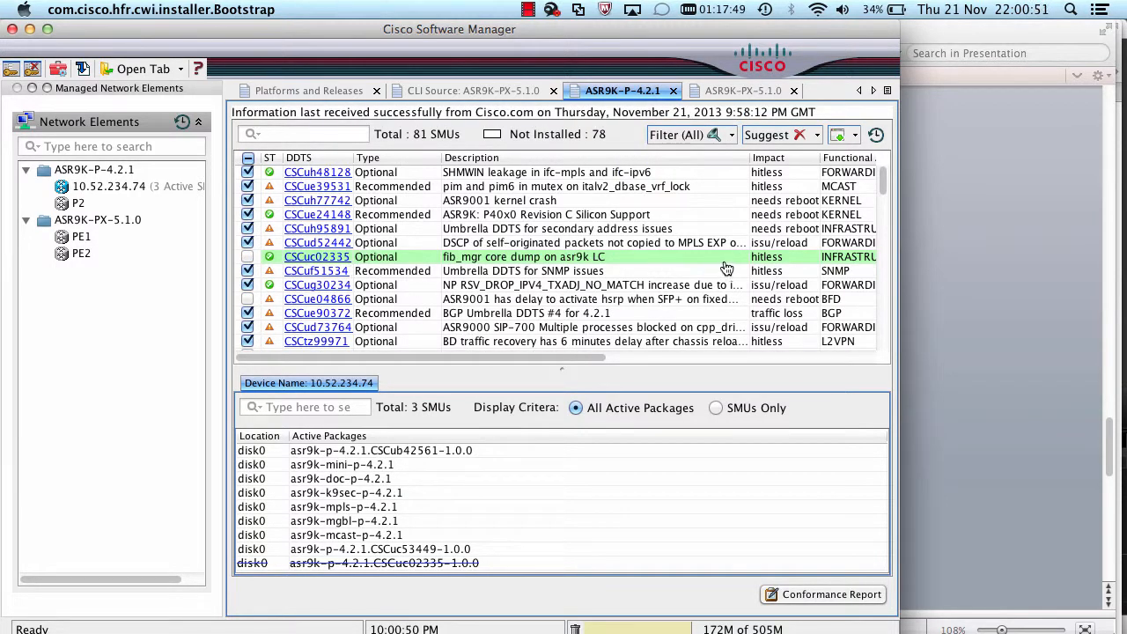
Step: View the details of SMU CSCuc02335, including its Supersedes and Superseded By entries, and close them
{"action": "left_click", "coordinate": [847, 257]}
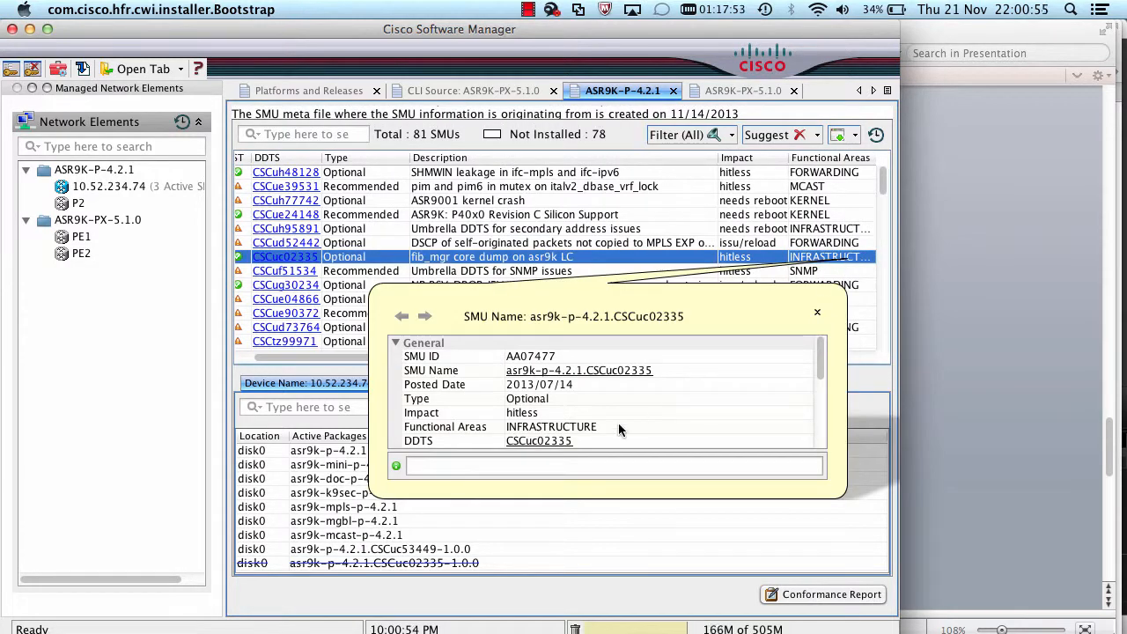
{"action": "scroll", "coordinate": [618, 423], "scroll_direction": "down", "scroll_amount": 5}
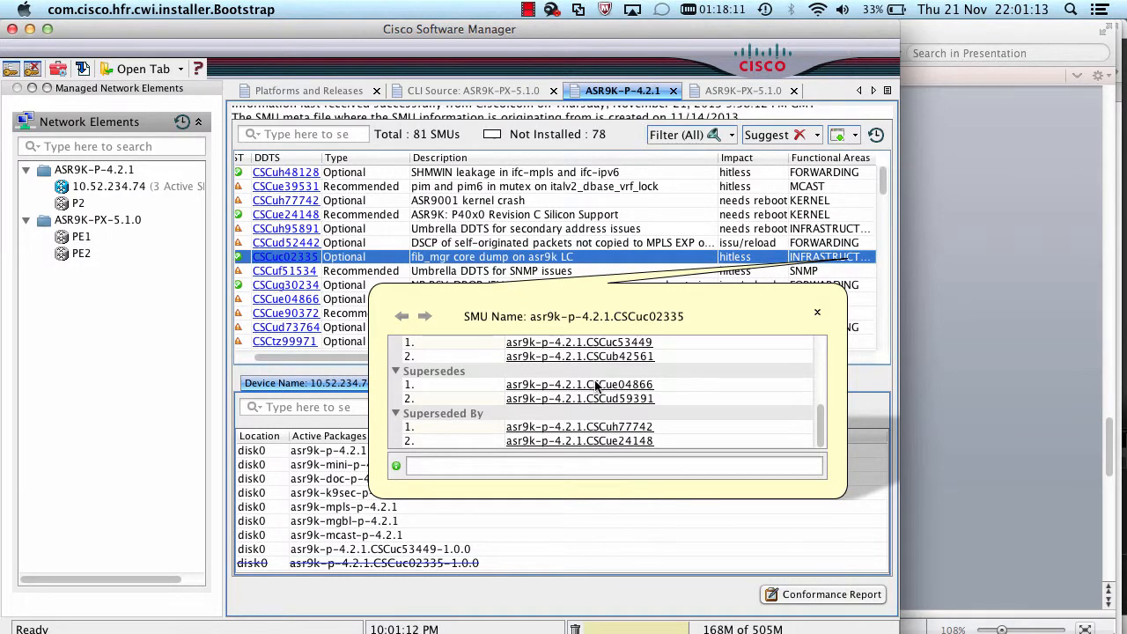
{"action": "left_click", "coordinate": [819, 315]}
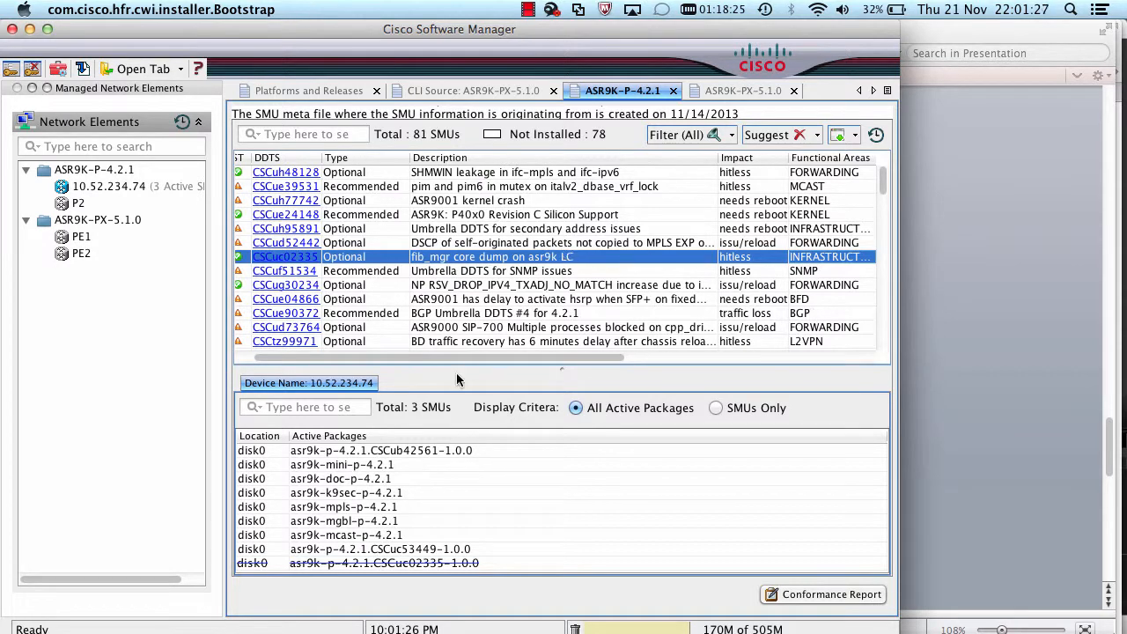
Step: Clear the selection of all SMUs and select only CSCue24148, CSCuh48128 and CSCuc02335
{"action": "left_click_drag", "start_coordinate": [455, 358], "coordinate": [324, 360]}
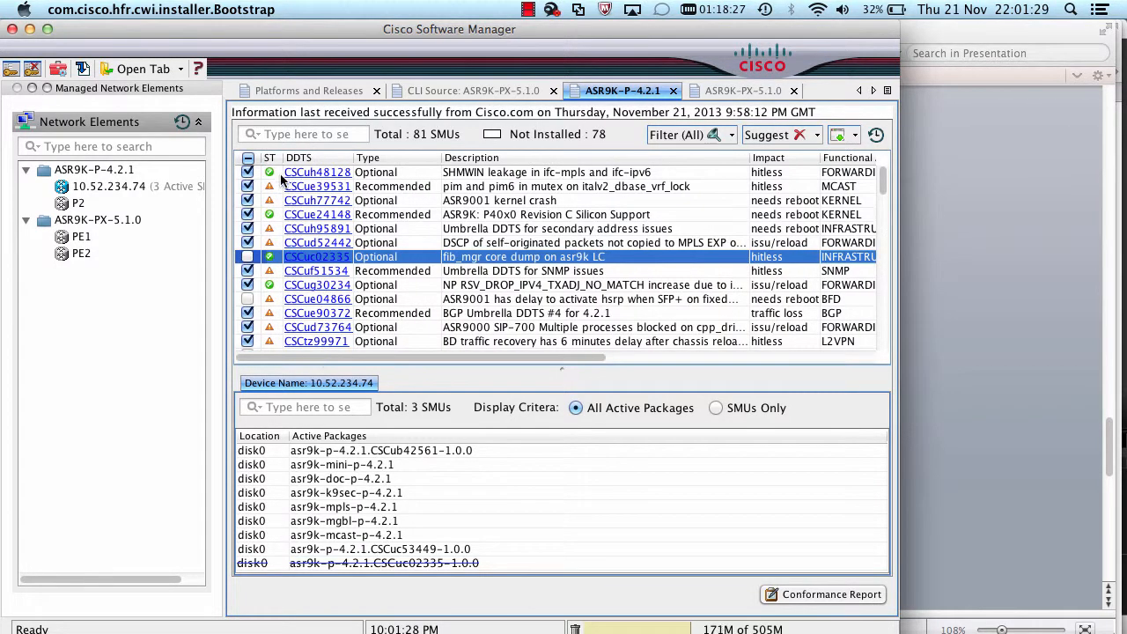
{"action": "left_click", "coordinate": [247, 158]}
{"action": "left_click", "coordinate": [247, 214]}
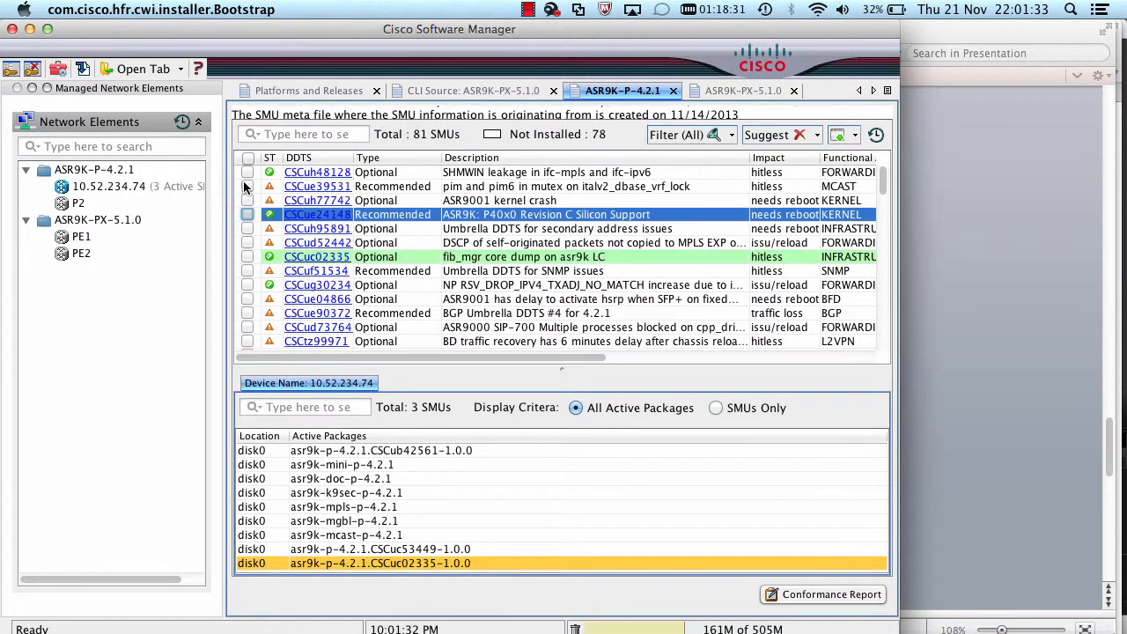
{"action": "left_click", "coordinate": [248, 172]}
{"action": "left_click", "coordinate": [248, 256]}
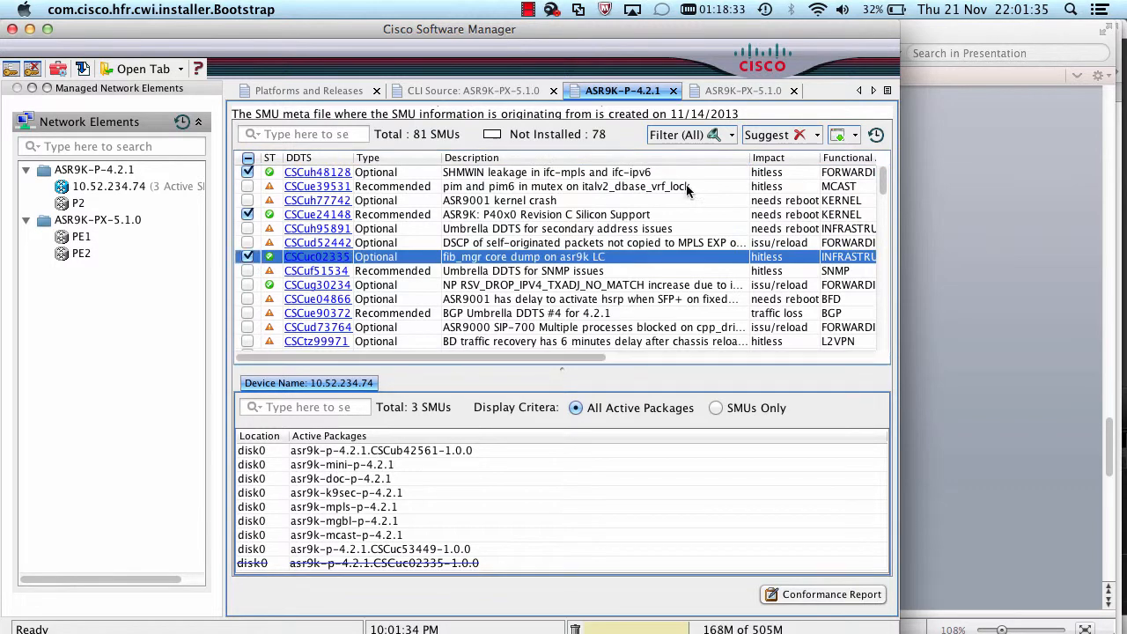
Step: Start creating a suggest file from the selected SMUs, excluding superseded SMUs and including the missing pre-requisites
{"action": "left_click", "coordinate": [853, 135]}
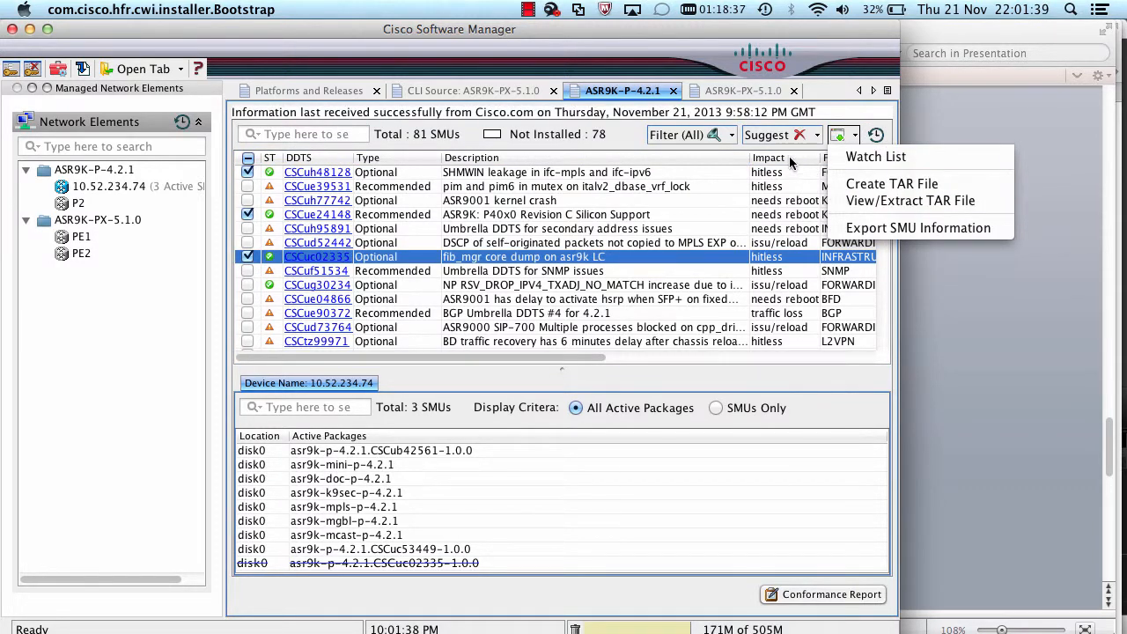
{"action": "left_click", "coordinate": [818, 134]}
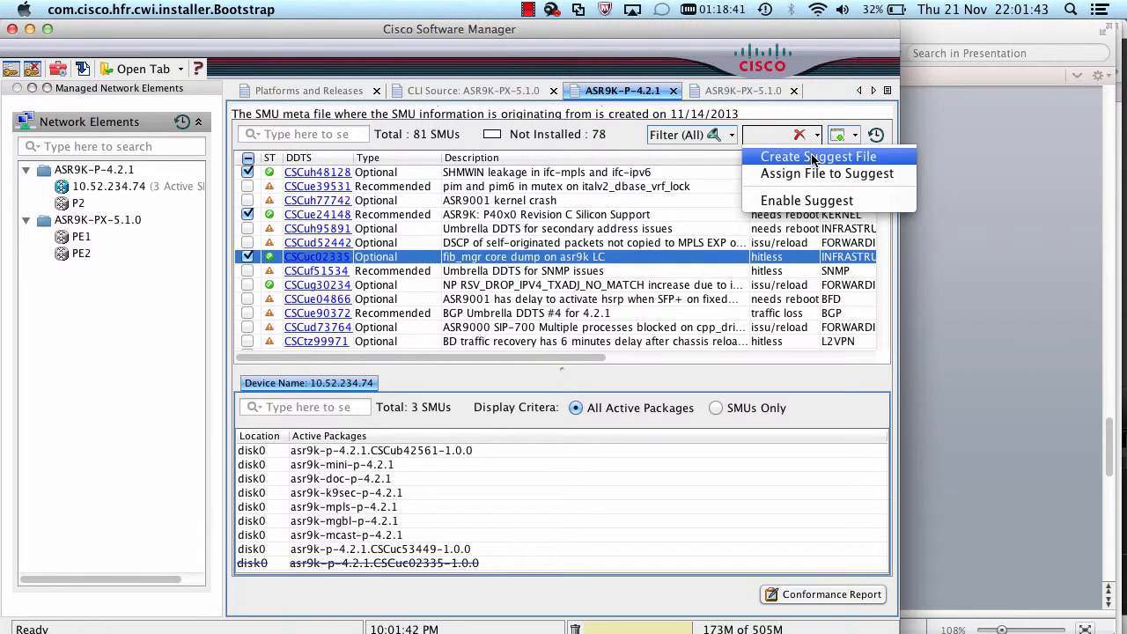
{"action": "left_click", "coordinate": [814, 157]}
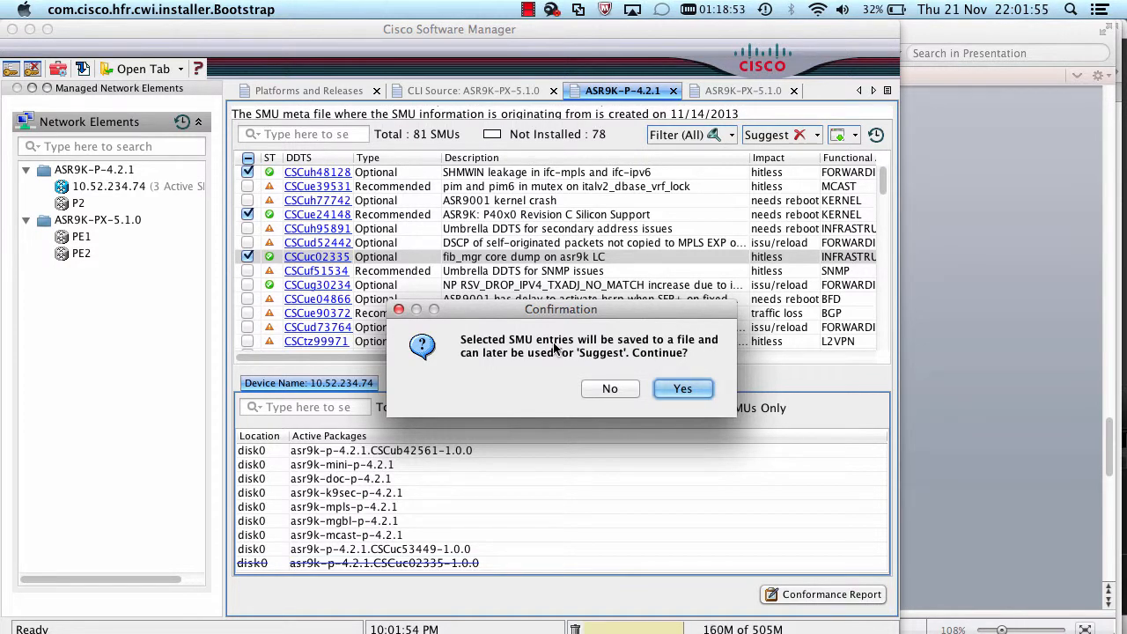
{"action": "left_click", "coordinate": [686, 389]}
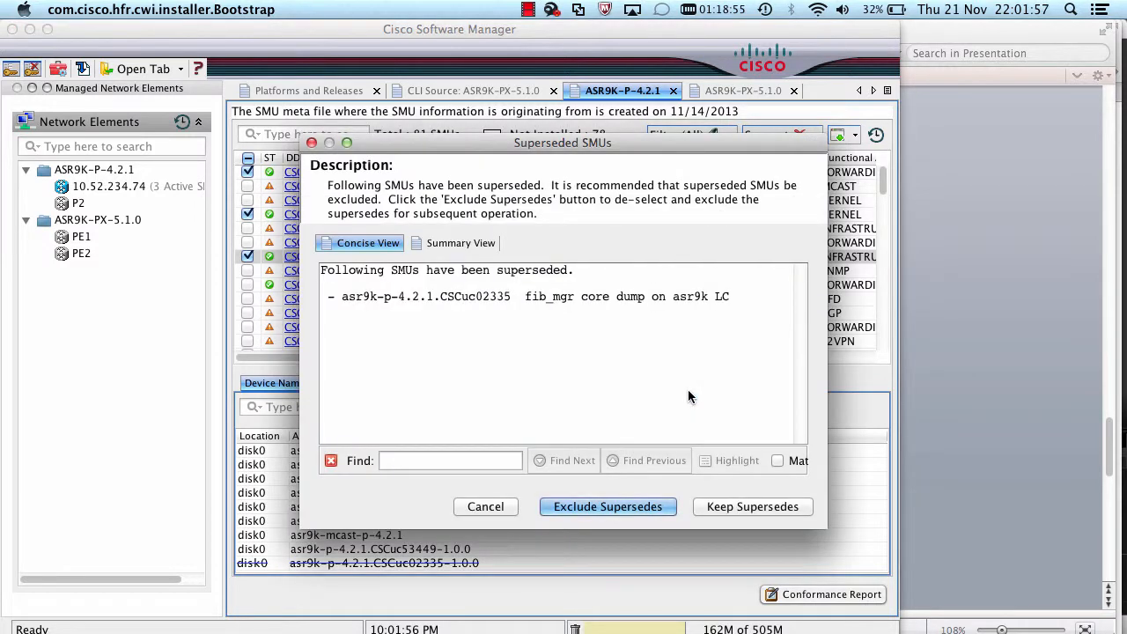
{"action": "left_click", "coordinate": [609, 507]}
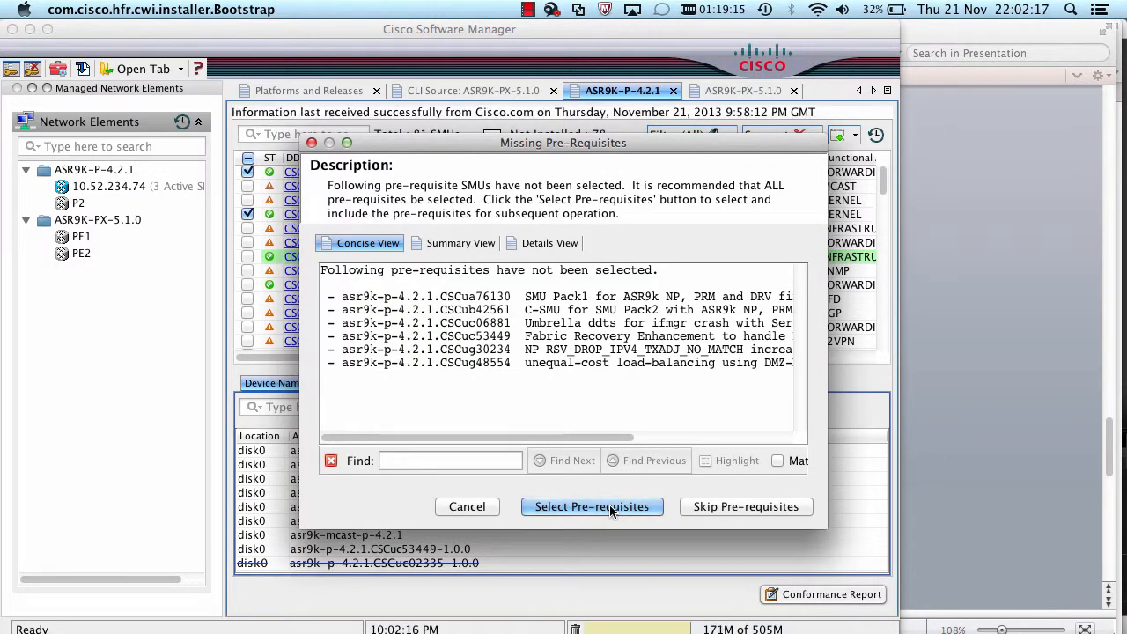
{"action": "left_click", "coordinate": [610, 506]}
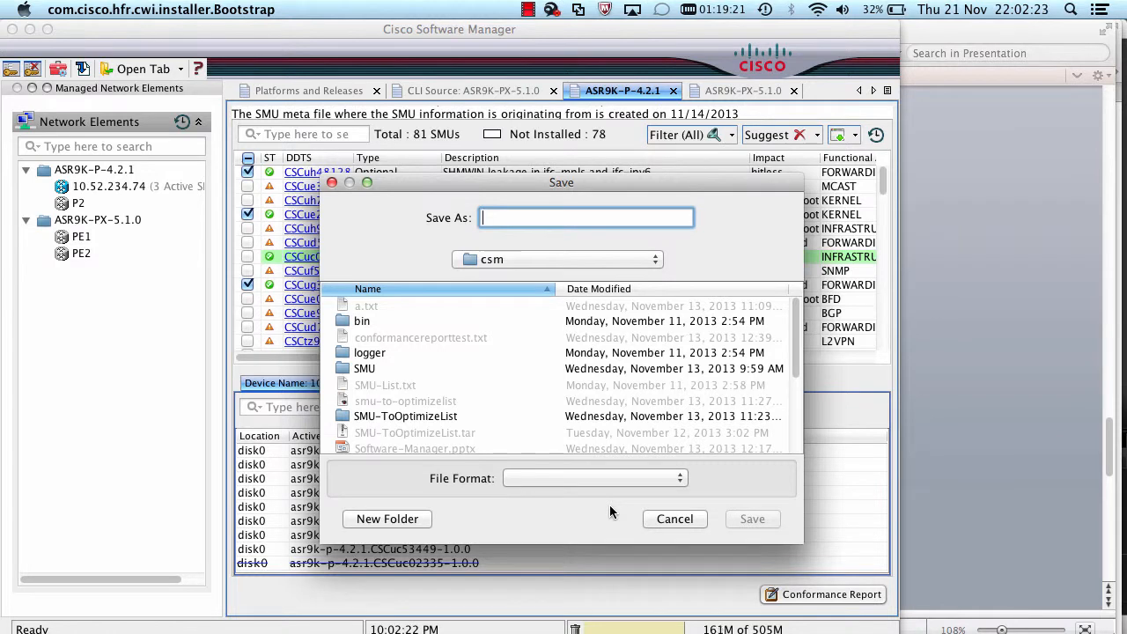
Step: Save the suggest file as testlistosuggest.txt in the csm folder and assign it to Suggest for ASR9K-P-4.2.1
{"action": "type", "text": "testlistosuggest"}
{"action": "left_click", "coordinate": [596, 478]}
{"action": "left_click", "coordinate": [596, 479]}
{"action": "left_click", "coordinate": [754, 519]}
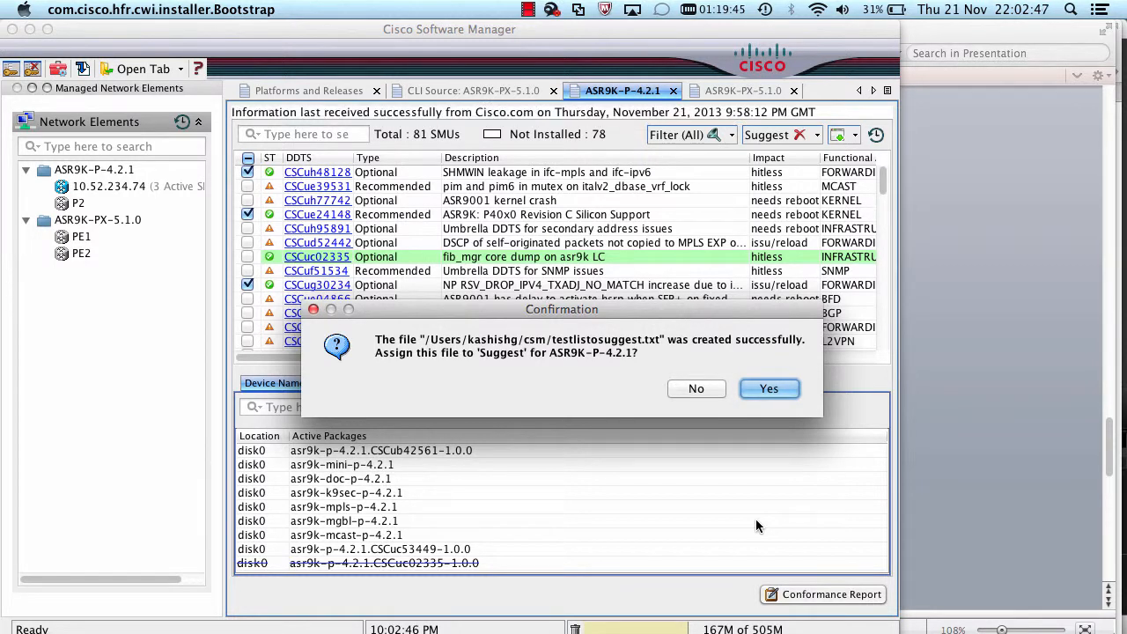
{"action": "left_click", "coordinate": [766, 392]}
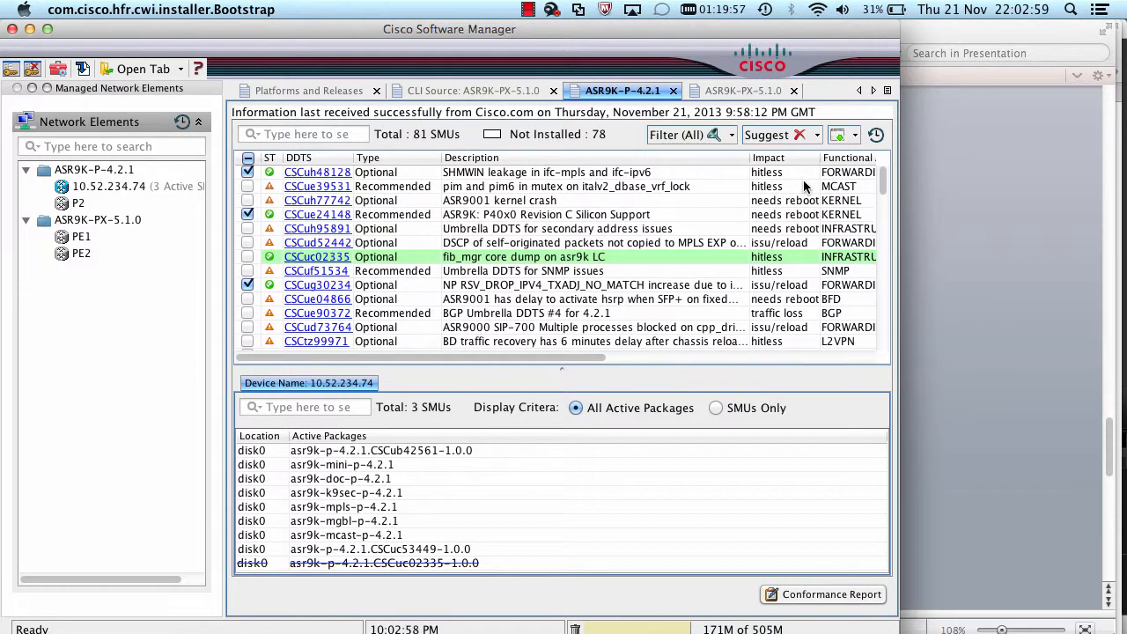
Step: Assign the existing file suggestfile.txt from the csm folder to Suggest
{"action": "left_click", "coordinate": [816, 135]}
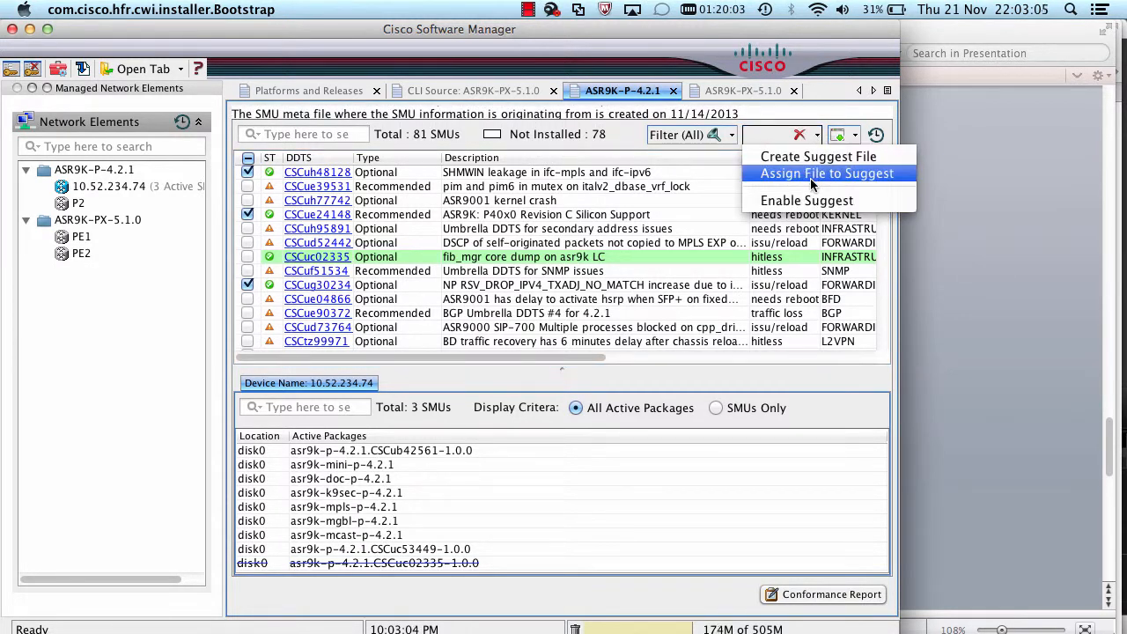
{"action": "left_click", "coordinate": [812, 175]}
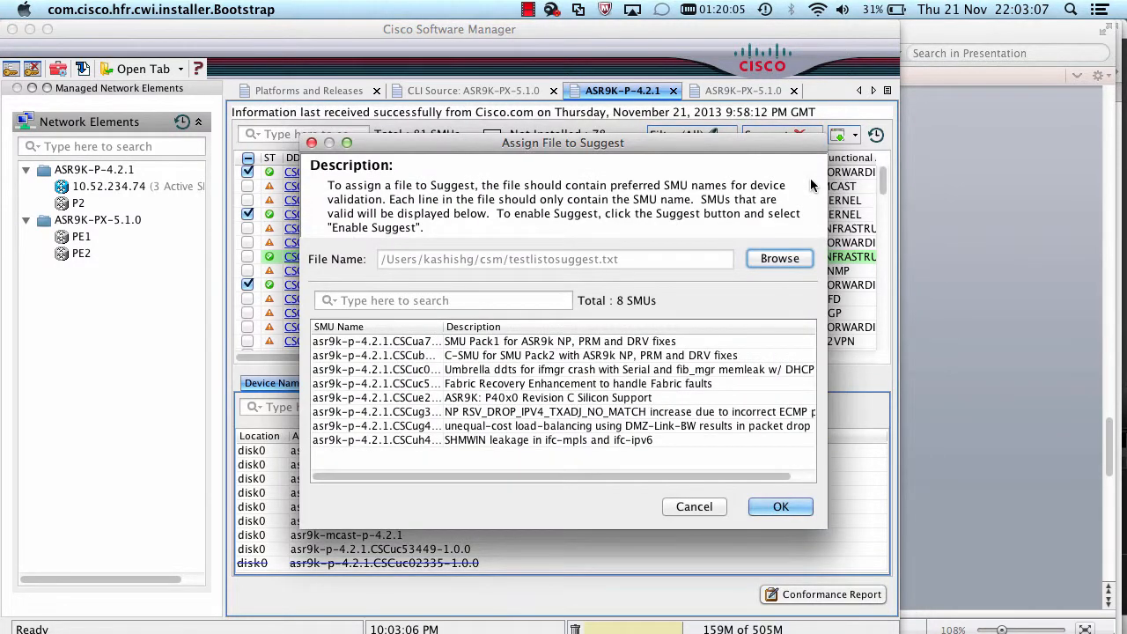
{"action": "left_click", "coordinate": [780, 259]}
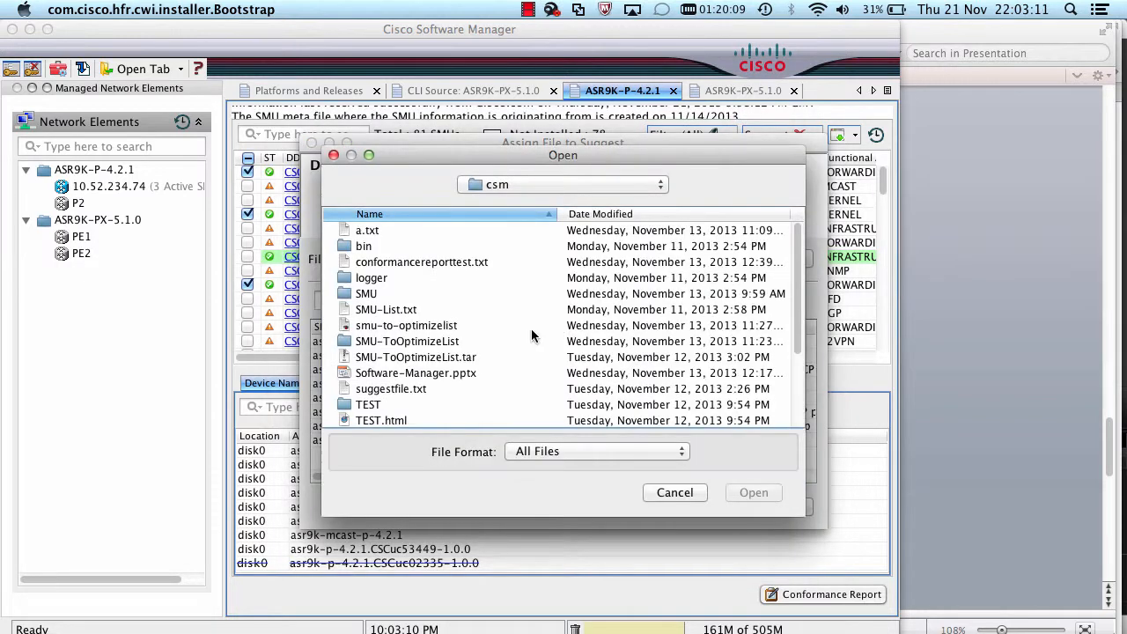
{"action": "left_click", "coordinate": [417, 389]}
{"action": "left_click", "coordinate": [753, 492]}
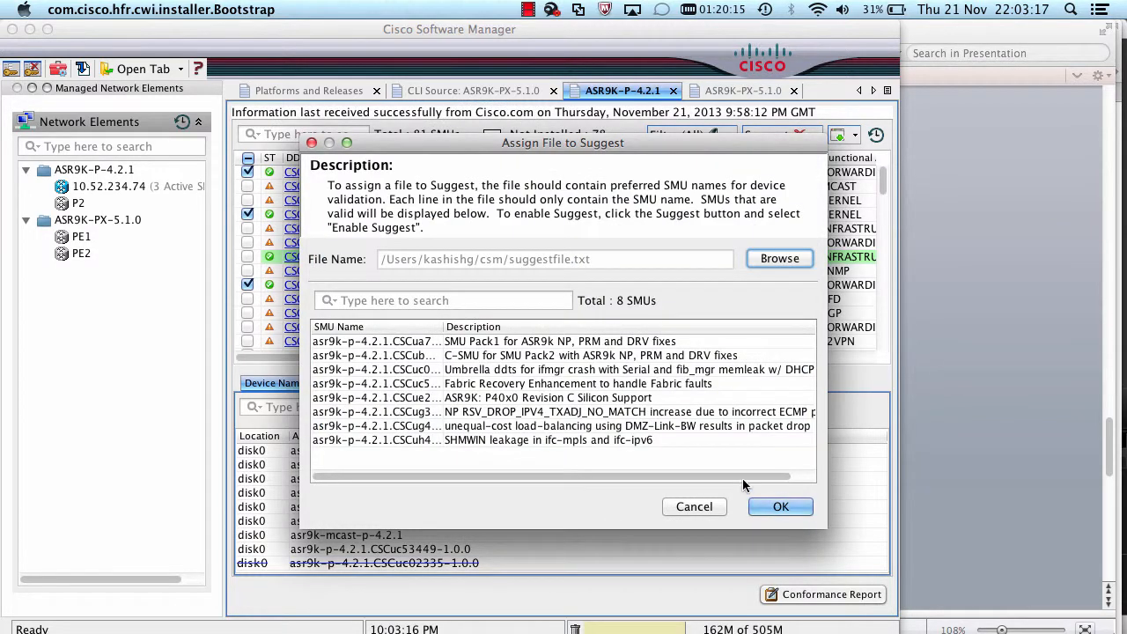
{"action": "left_click", "coordinate": [780, 507]}
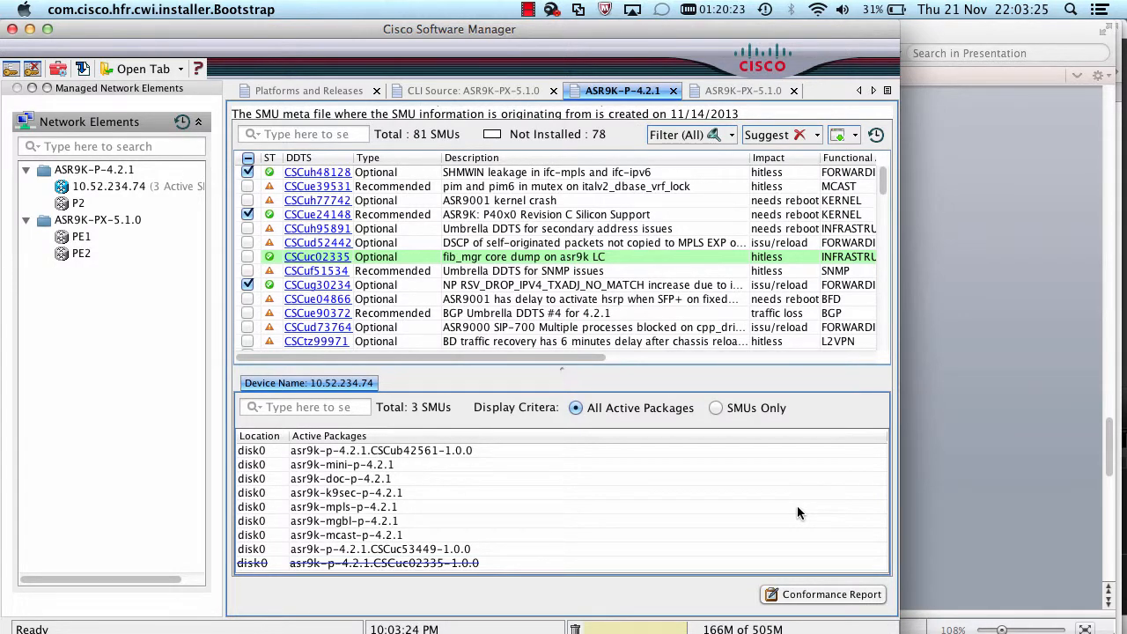
Step: Enable Suggest to view only the suggested SMUs for ASR9K-P-4.2.1, and disable it again
{"action": "left_click", "coordinate": [818, 137]}
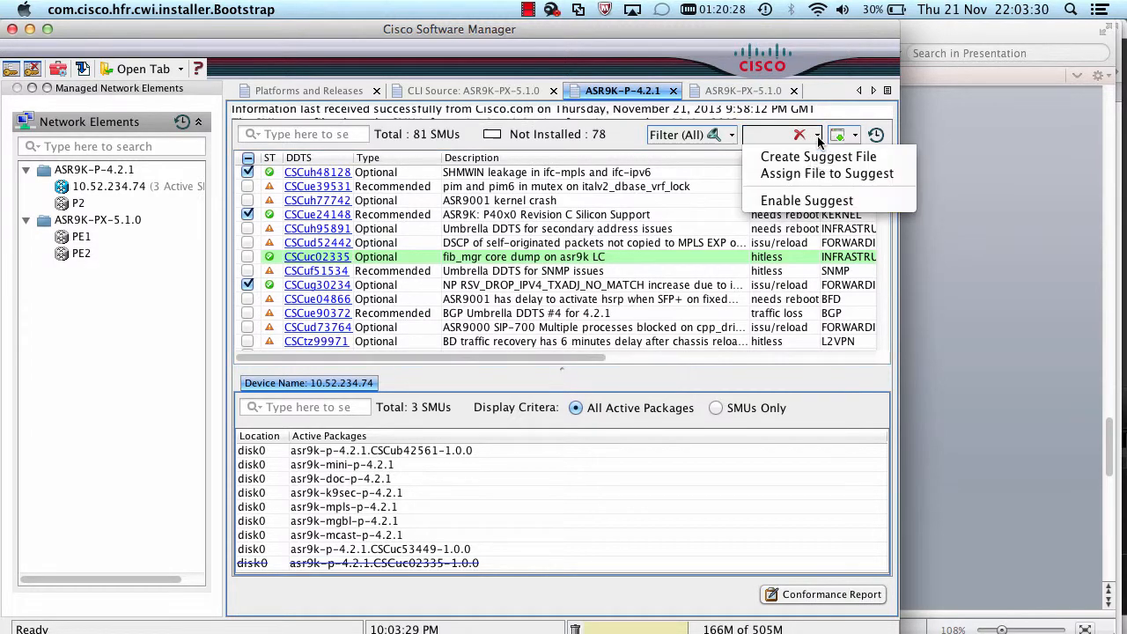
{"action": "left_click", "coordinate": [807, 202]}
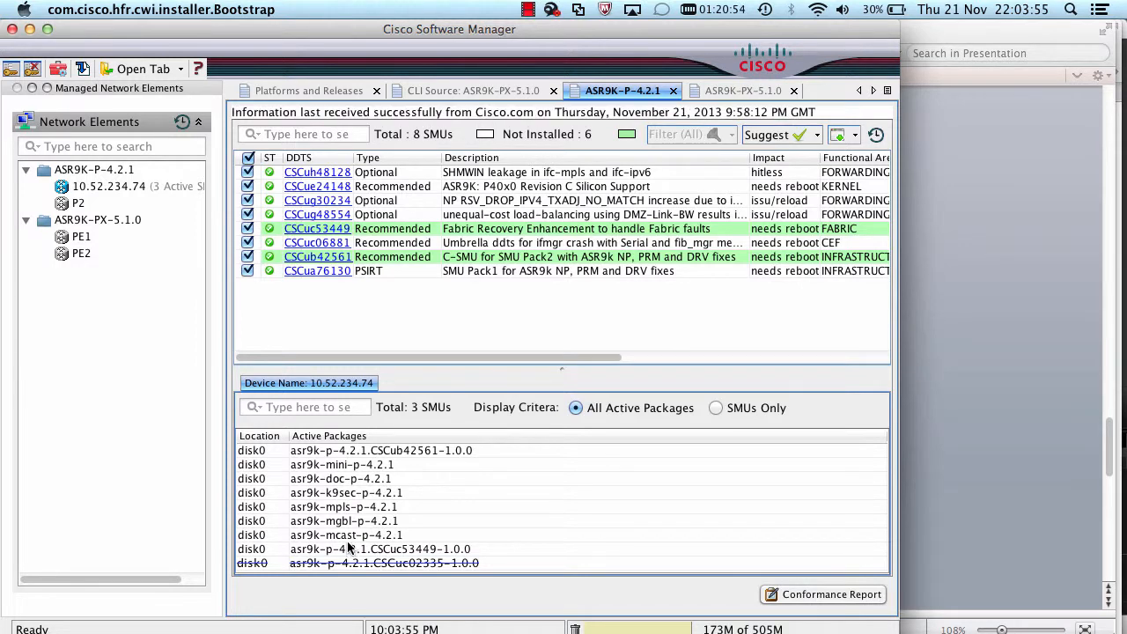
{"action": "left_click", "coordinate": [815, 138]}
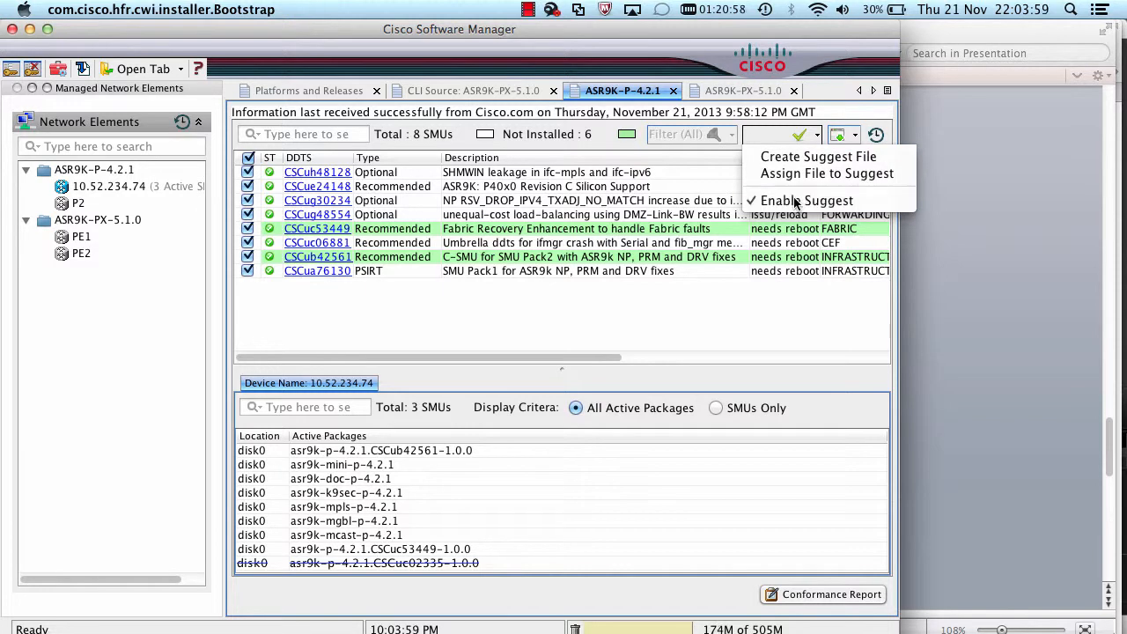
{"action": "left_click", "coordinate": [794, 201]}
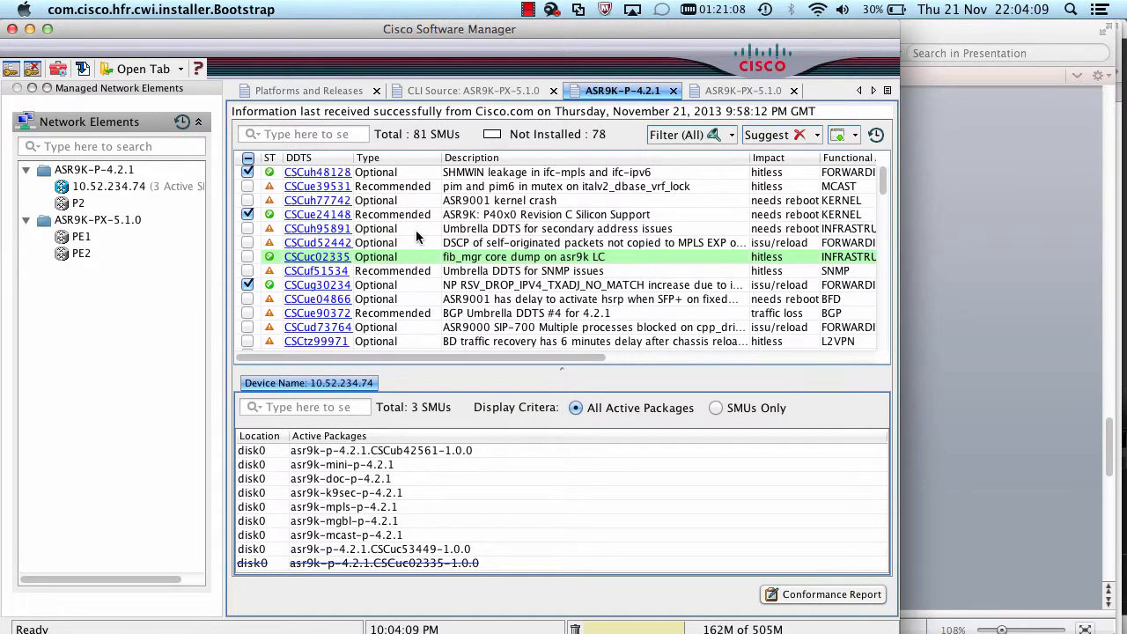
Step: Include CSCtt38345 and the superseded SMU CSCuc02335 in the SMU selection for ASR9K-P-4.2.1
{"action": "scroll", "coordinate": [245, 299], "scroll_direction": "down", "scroll_amount": 6}
{"action": "left_click", "coordinate": [247, 298]}
{"action": "left_click", "coordinate": [248, 298]}
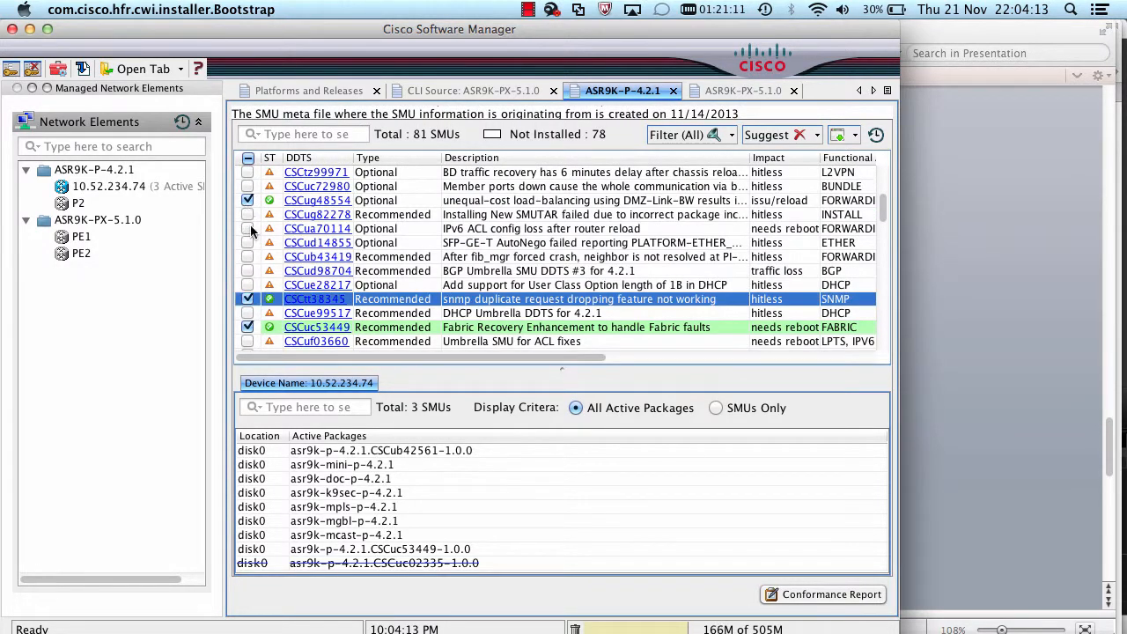
{"action": "scroll", "coordinate": [252, 231], "scroll_direction": "up", "scroll_amount": 6}
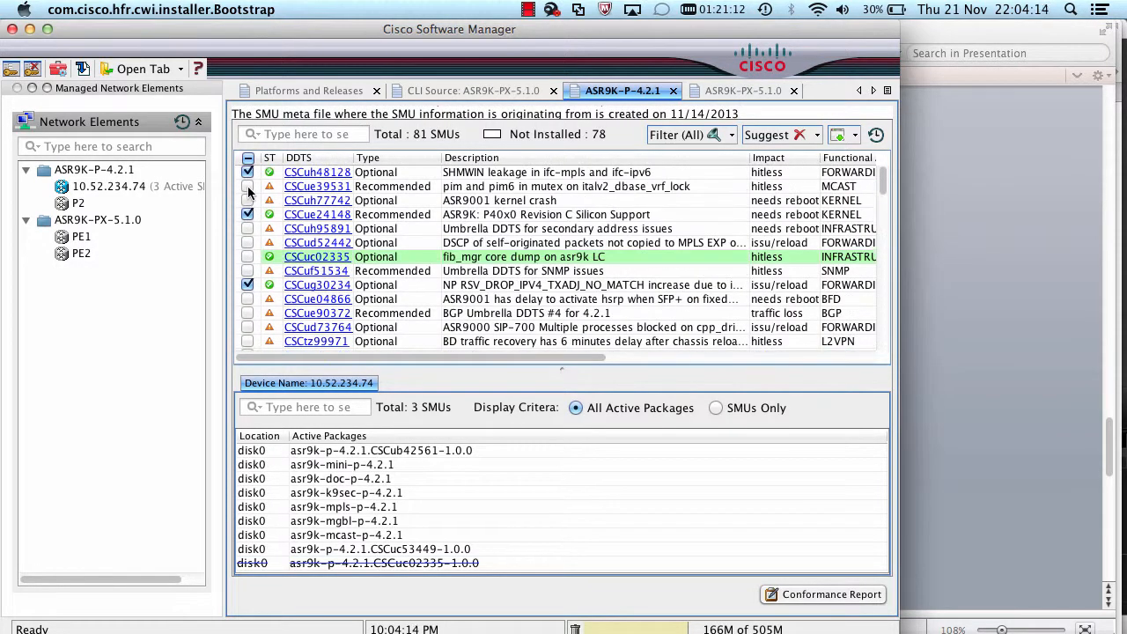
{"action": "left_click", "coordinate": [248, 257]}
{"action": "left_click", "coordinate": [248, 256]}
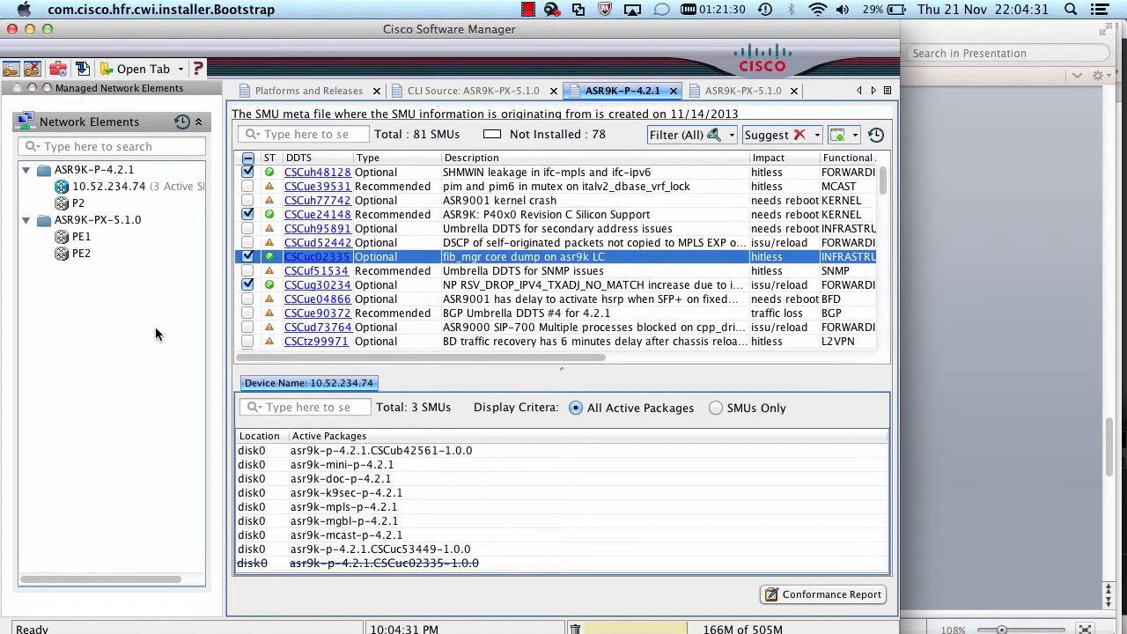
Step: Generate a conformance report for the current device 10.52.234.74 only, excluding superseded SMUs, then review the report and close it
{"action": "left_click", "coordinate": [831, 595]}
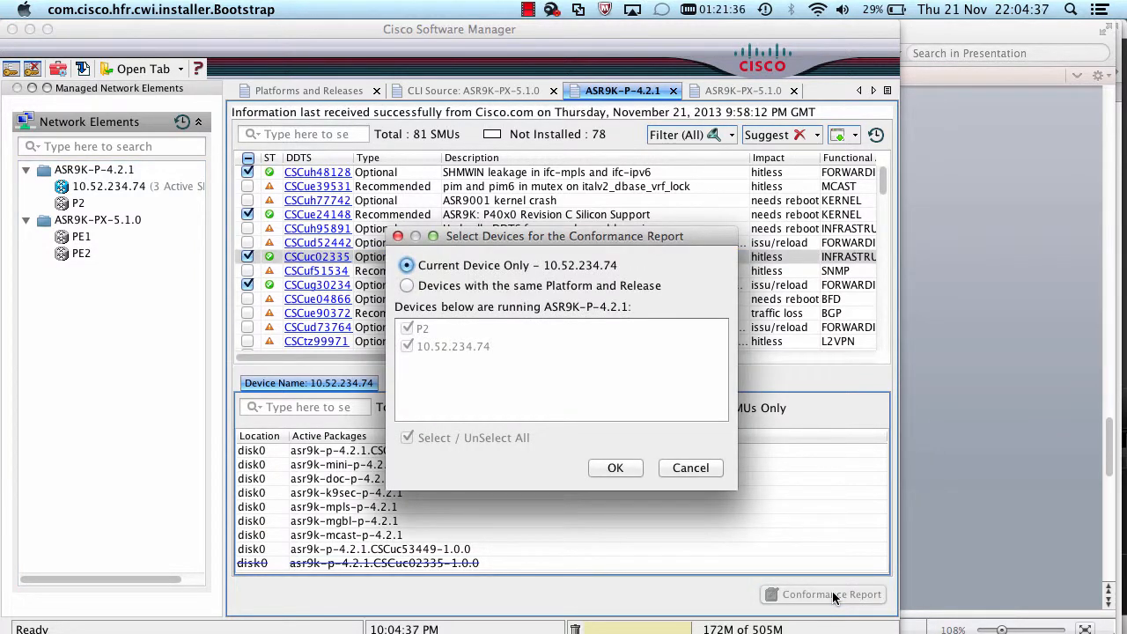
{"action": "left_click", "coordinate": [616, 468]}
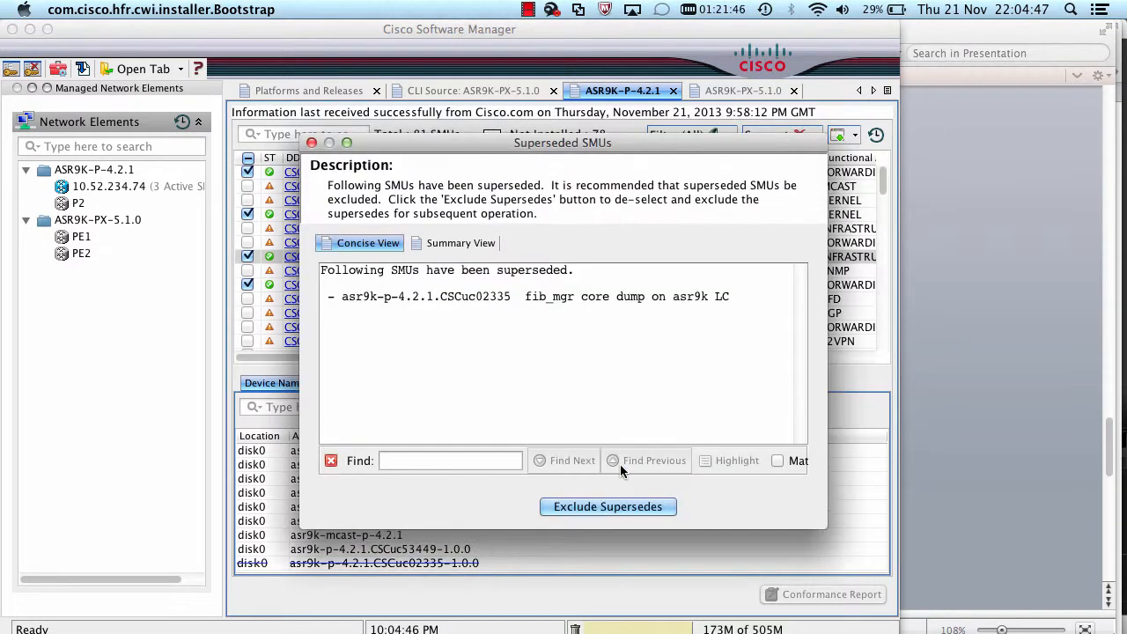
{"action": "left_click", "coordinate": [596, 508]}
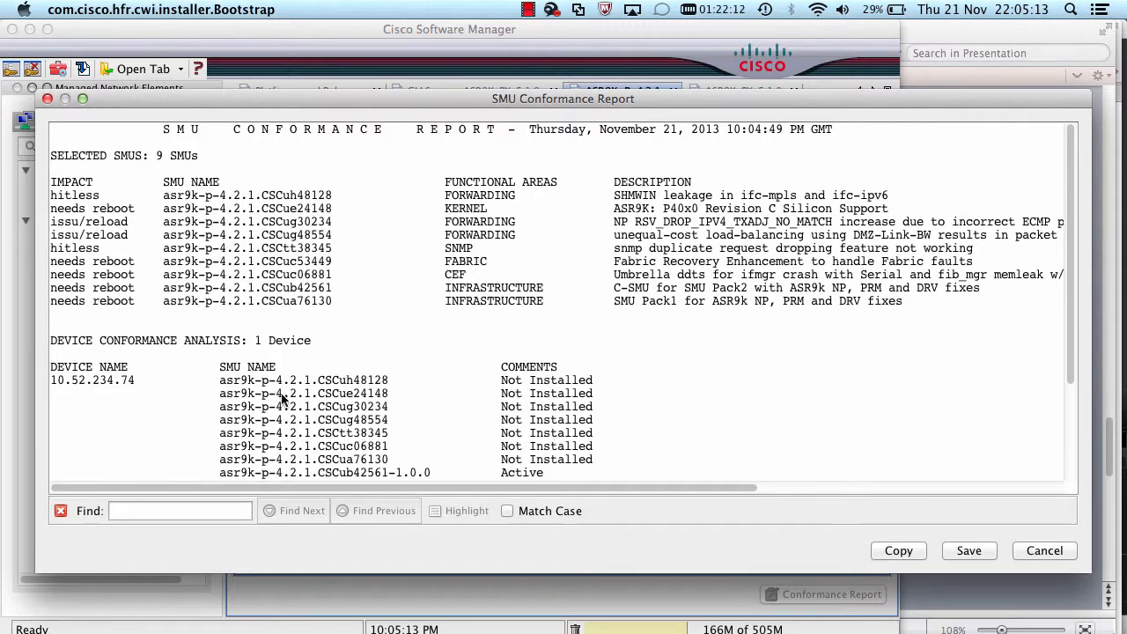
{"action": "scroll", "coordinate": [550, 393], "scroll_direction": "down", "scroll_amount": 5}
{"action": "scroll", "coordinate": [552, 394], "scroll_direction": "up", "scroll_amount": 5}
{"action": "left_click", "coordinate": [1043, 554]}
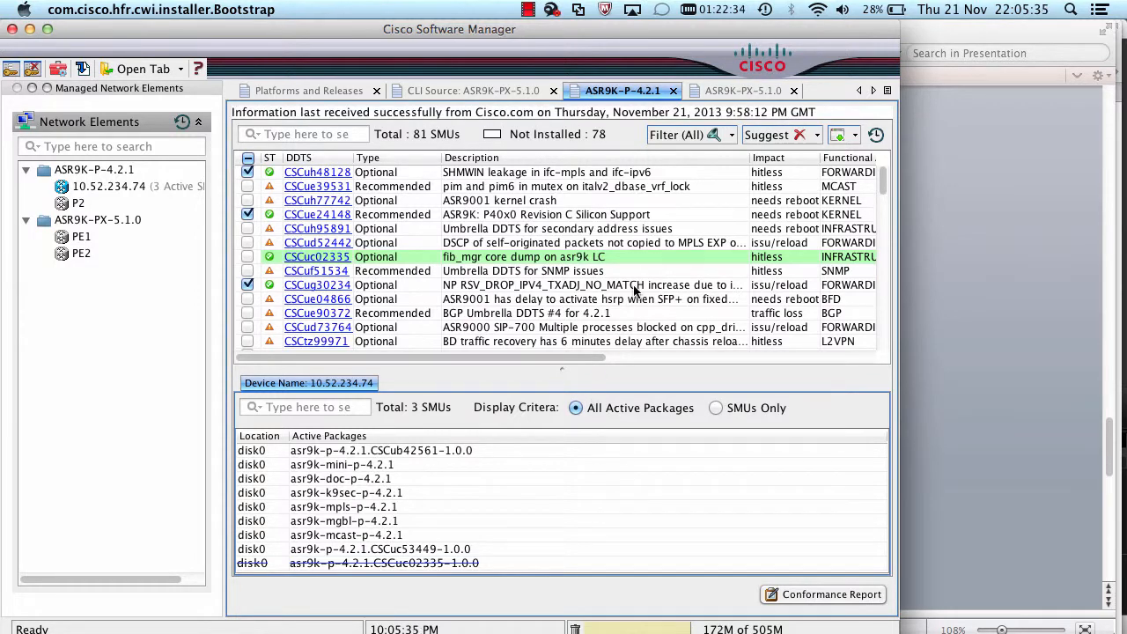
Step: Open the Optimize List view, ready to enter SMUs in the SMU List to Optimize
{"action": "left_click", "coordinate": [180, 70]}
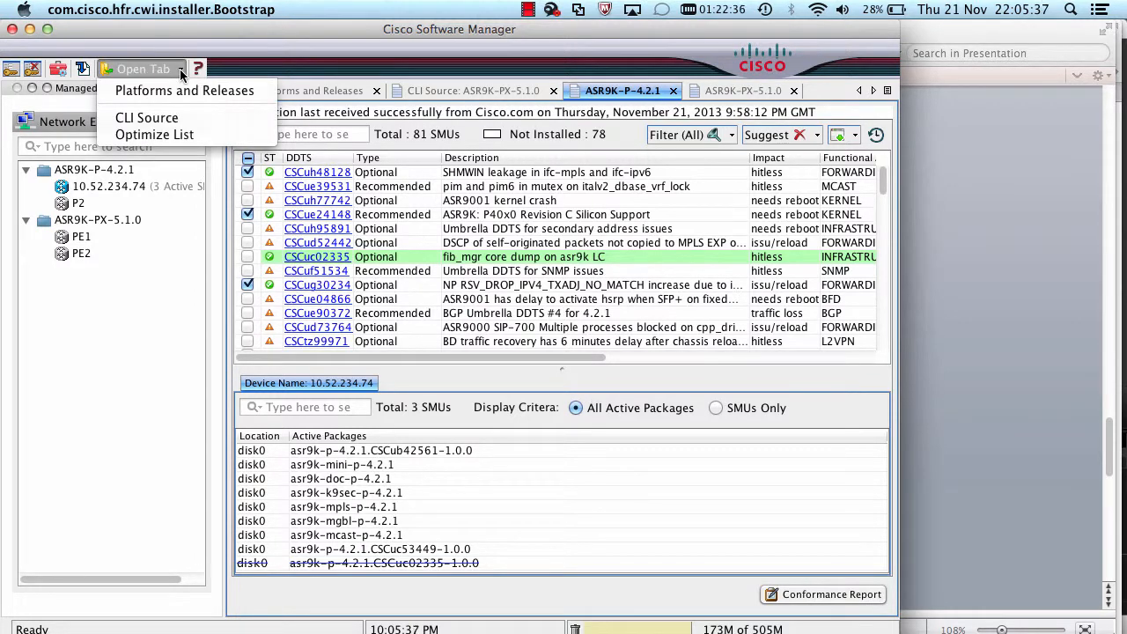
{"action": "left_click", "coordinate": [174, 135]}
{"action": "left_click", "coordinate": [369, 265]}
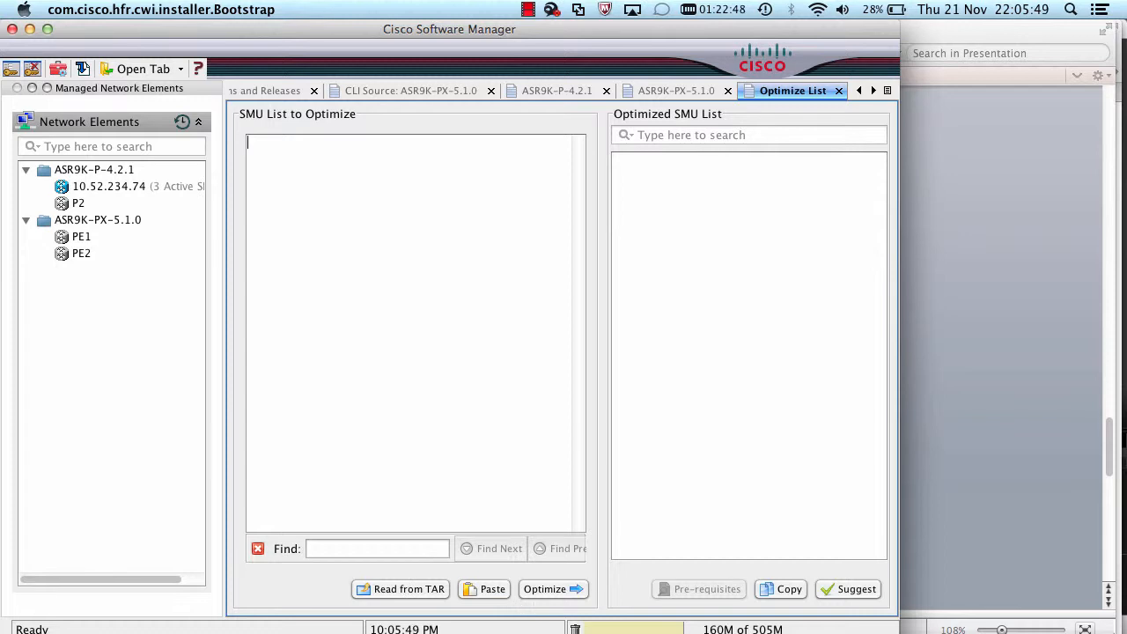
Step: Copy all SMU names from the smu-to-optimizelist document in TextEdit and paste them into the SMU List to Optimize in Cisco Software Manager
{"action": "left_click", "coordinate": [742, 630]}
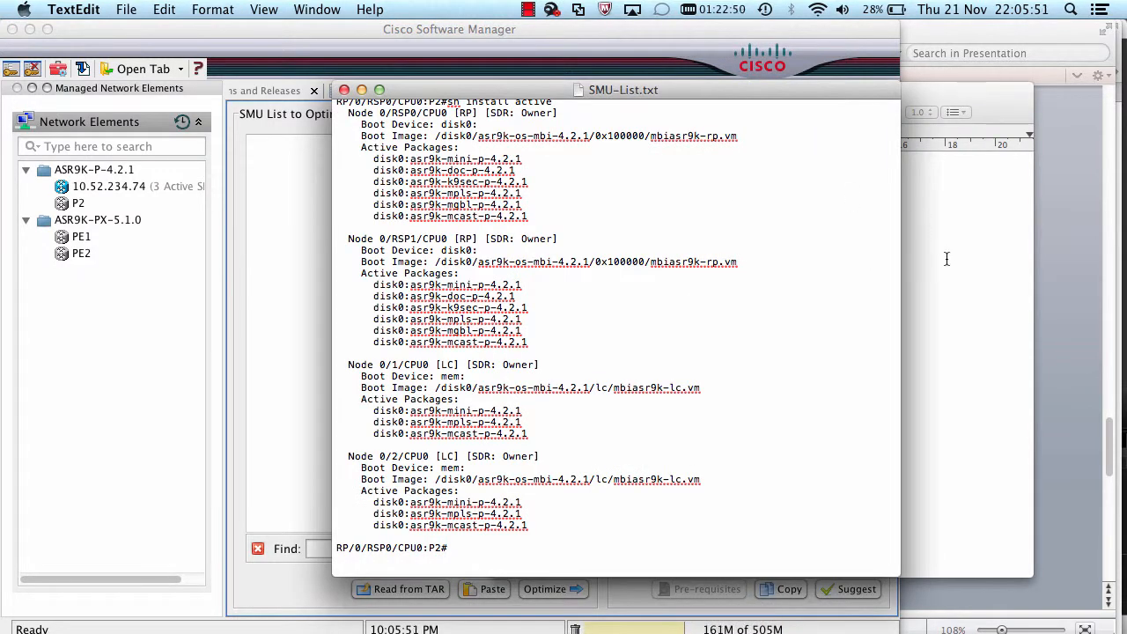
{"action": "left_click", "coordinate": [917, 234]}
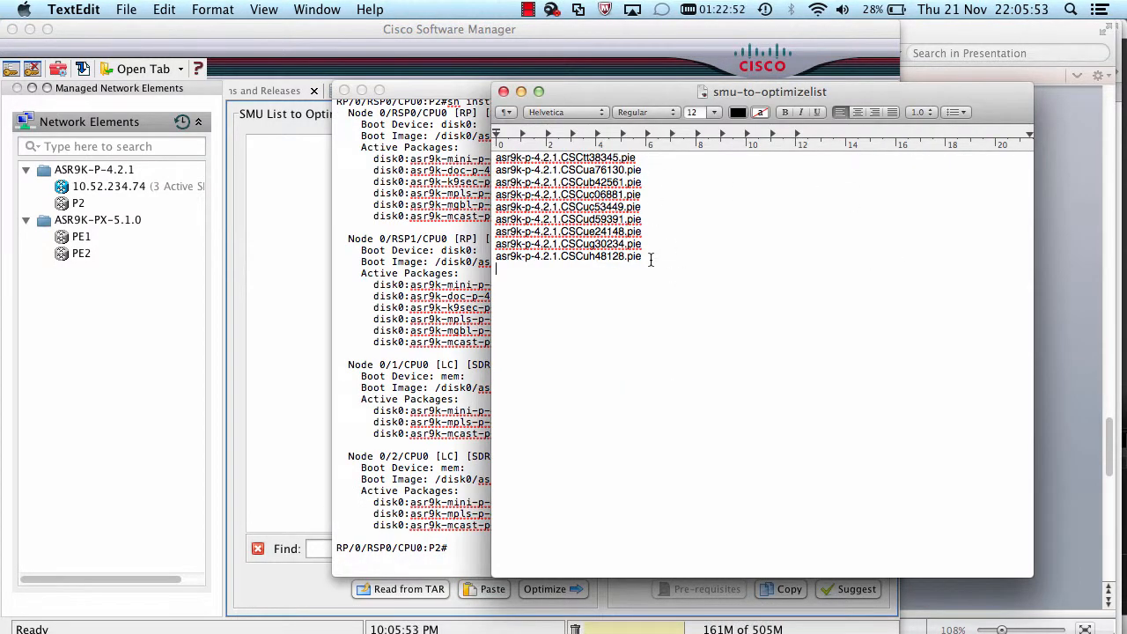
{"action": "left_click_drag", "start_coordinate": [652, 259], "coordinate": [491, 155]}
{"action": "key", "text": "super+c"}
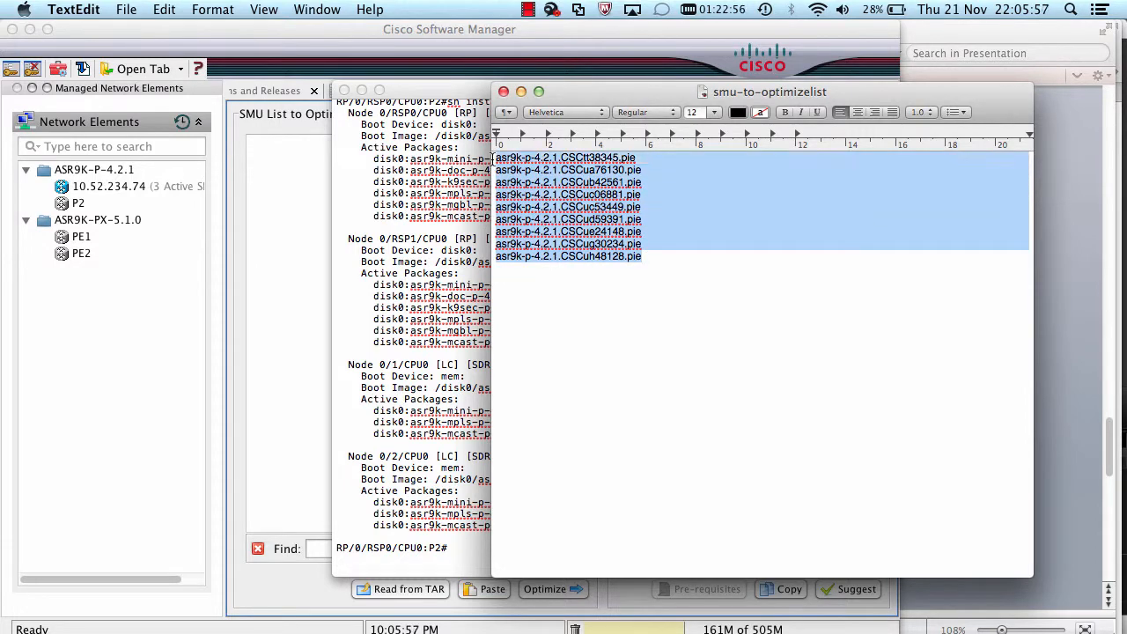
{"action": "left_click", "coordinate": [267, 217]}
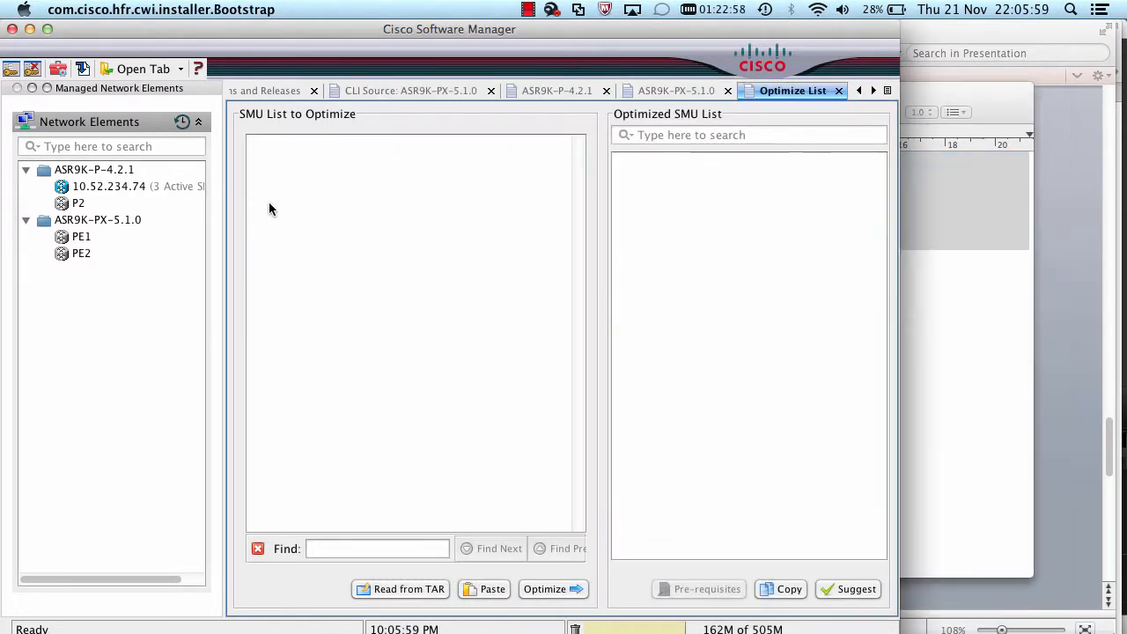
{"action": "key", "text": "super+v"}
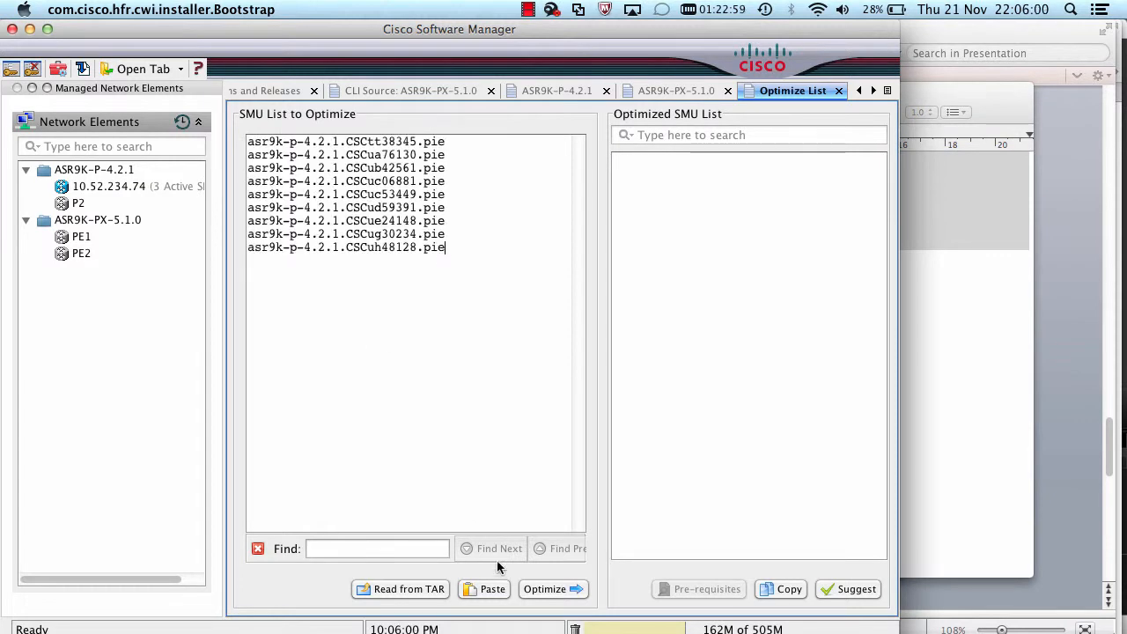
Step: Optimize the pasted SMU list, widen the window and view the details of its missing pre-requisites
{"action": "left_click", "coordinate": [533, 590]}
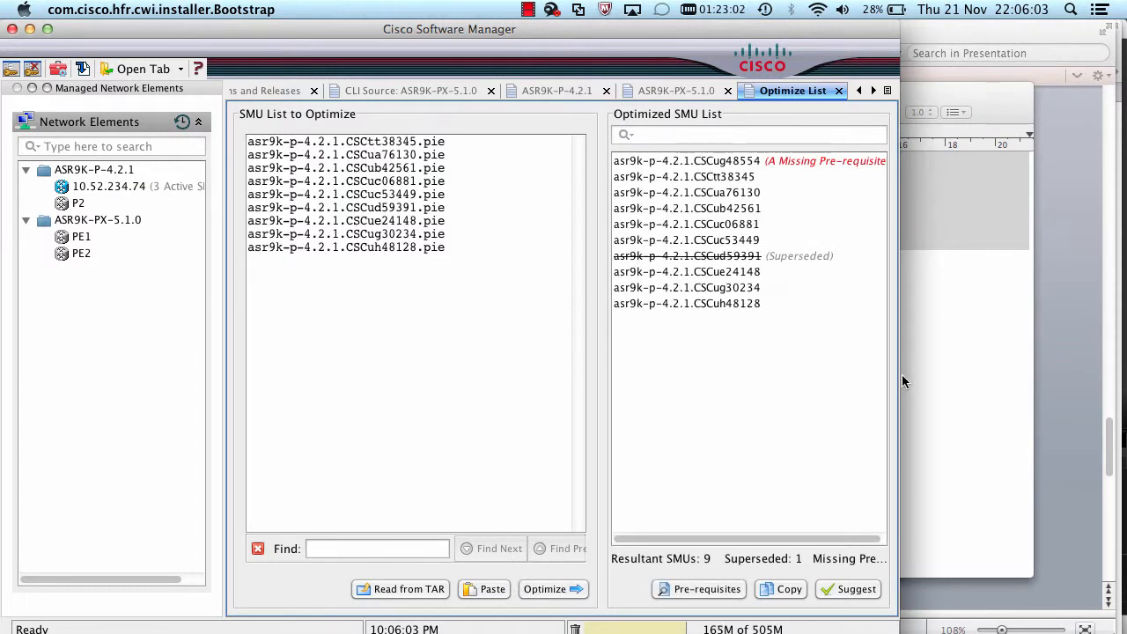
{"action": "left_click_drag", "start_coordinate": [900, 371], "coordinate": [940, 352]}
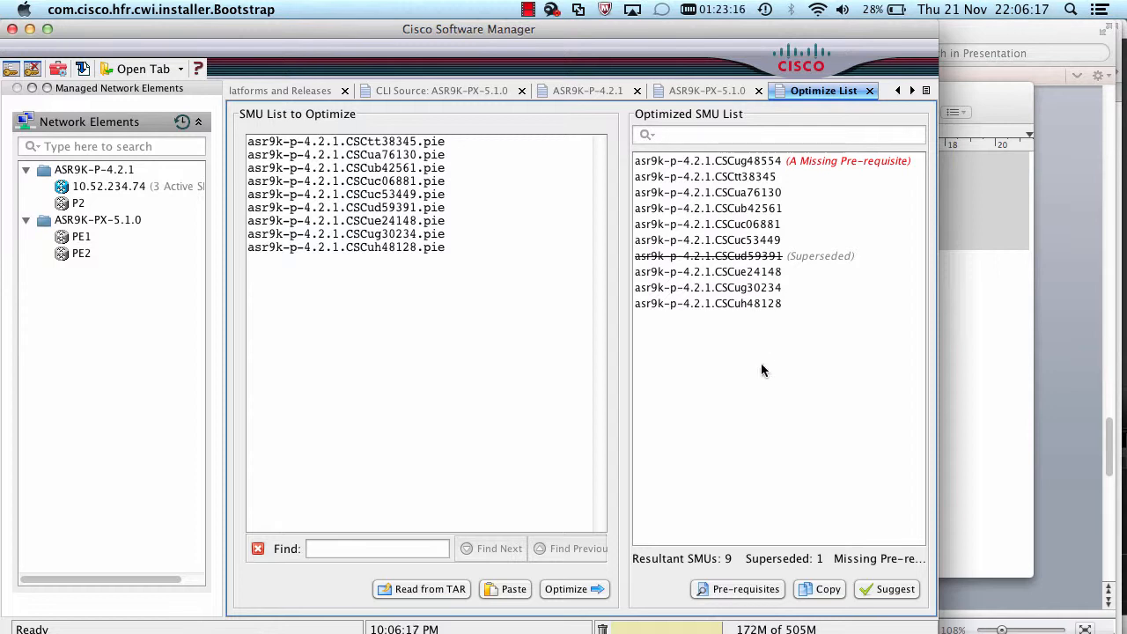
{"action": "left_click", "coordinate": [739, 589]}
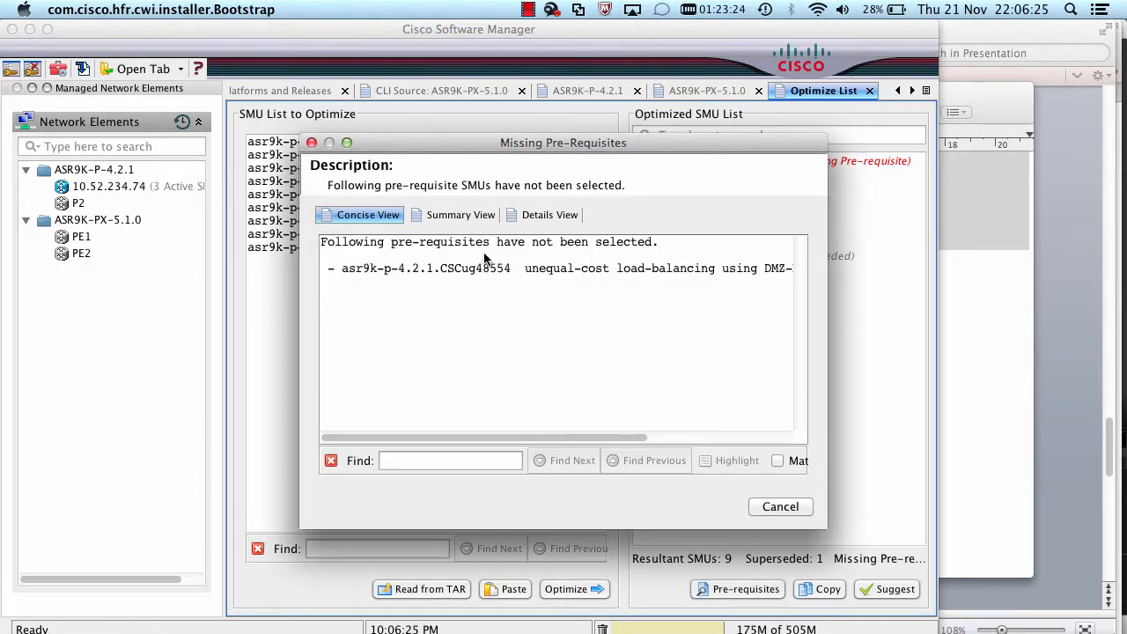
{"action": "left_click", "coordinate": [771, 508]}
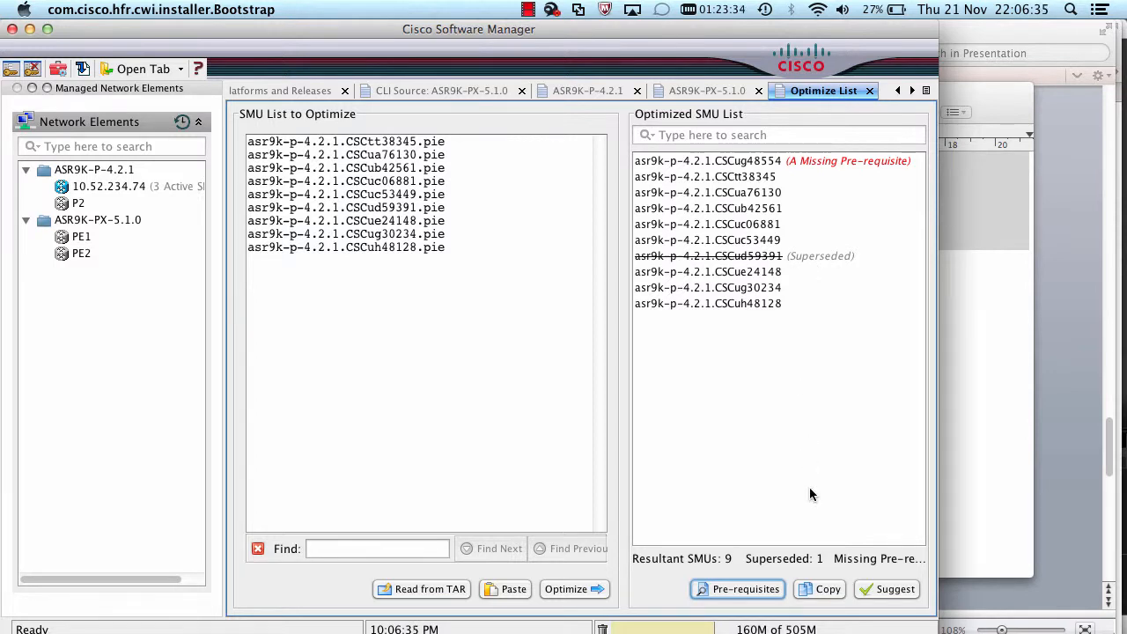
Step: View the copy options and the suggest file save dialog for the optimized SMU list, cancelling both
{"action": "left_click", "coordinate": [821, 589]}
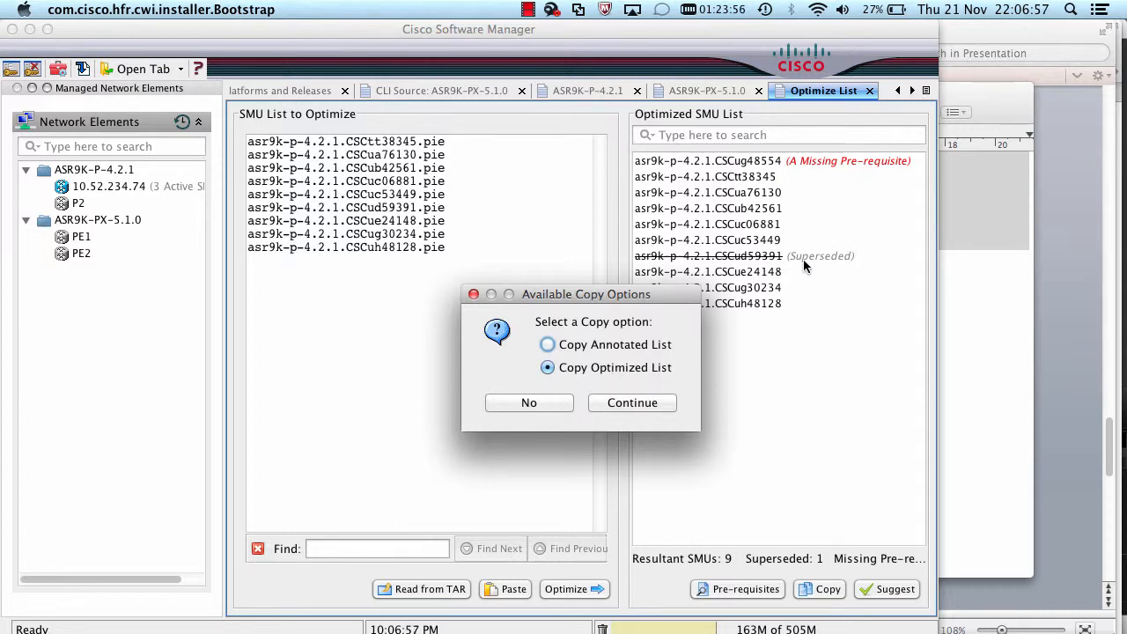
{"action": "left_click", "coordinate": [550, 405]}
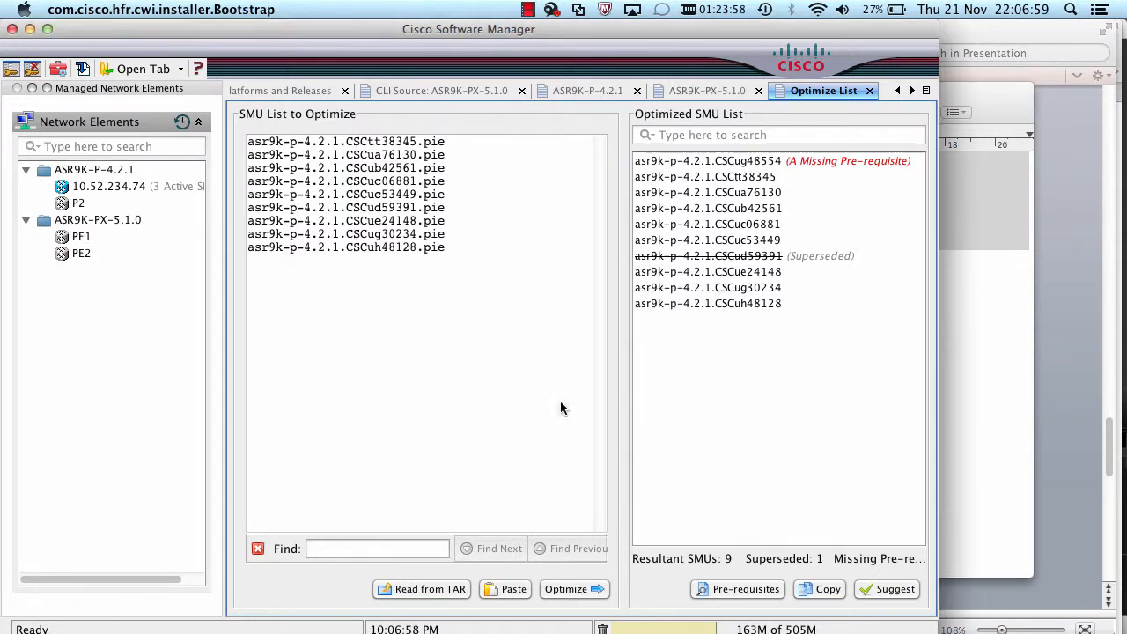
{"action": "left_click", "coordinate": [885, 596]}
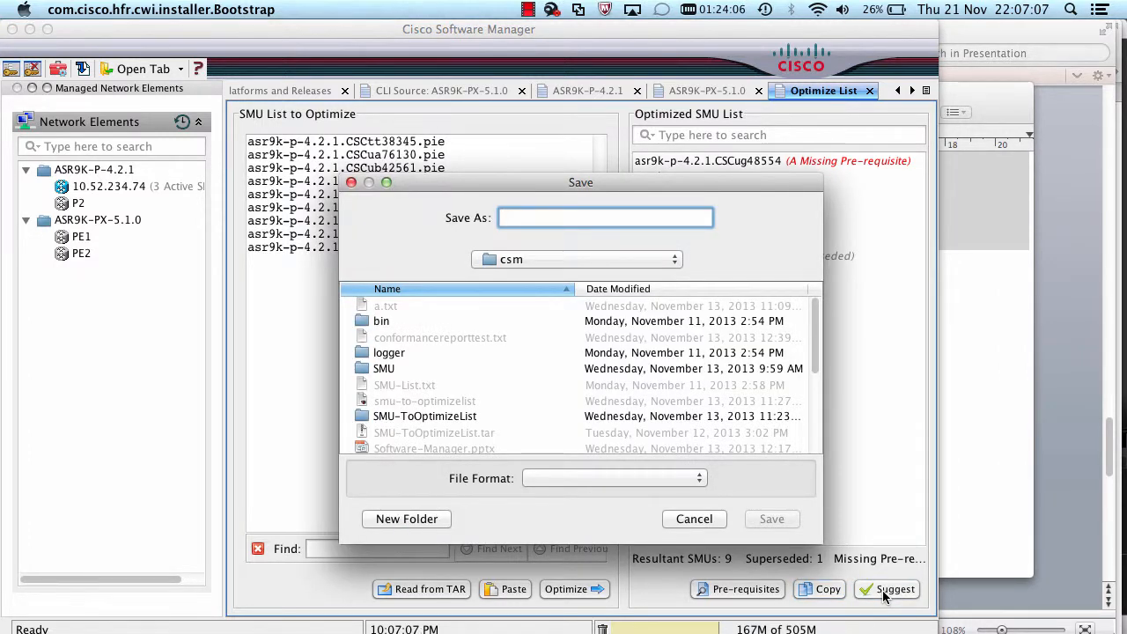
{"action": "left_click", "coordinate": [709, 523]}
{"action": "left_click", "coordinate": [643, 390]}
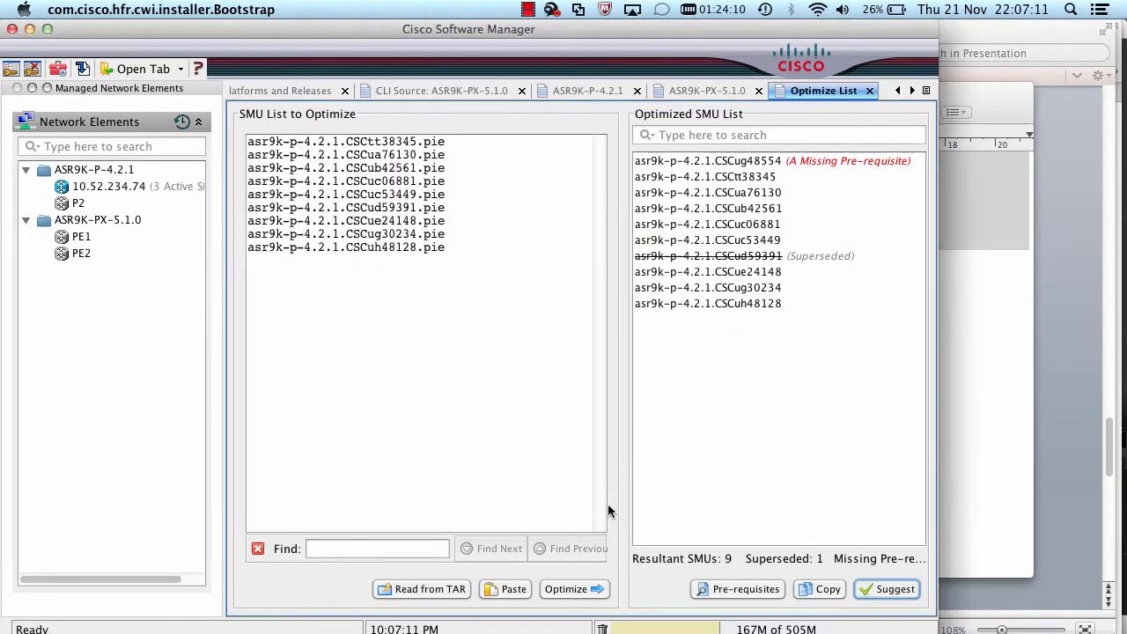
Step: Read the SMU list from SMU-ToOptimizeList.tar in the csm folder and optimize it
{"action": "left_click", "coordinate": [410, 590]}
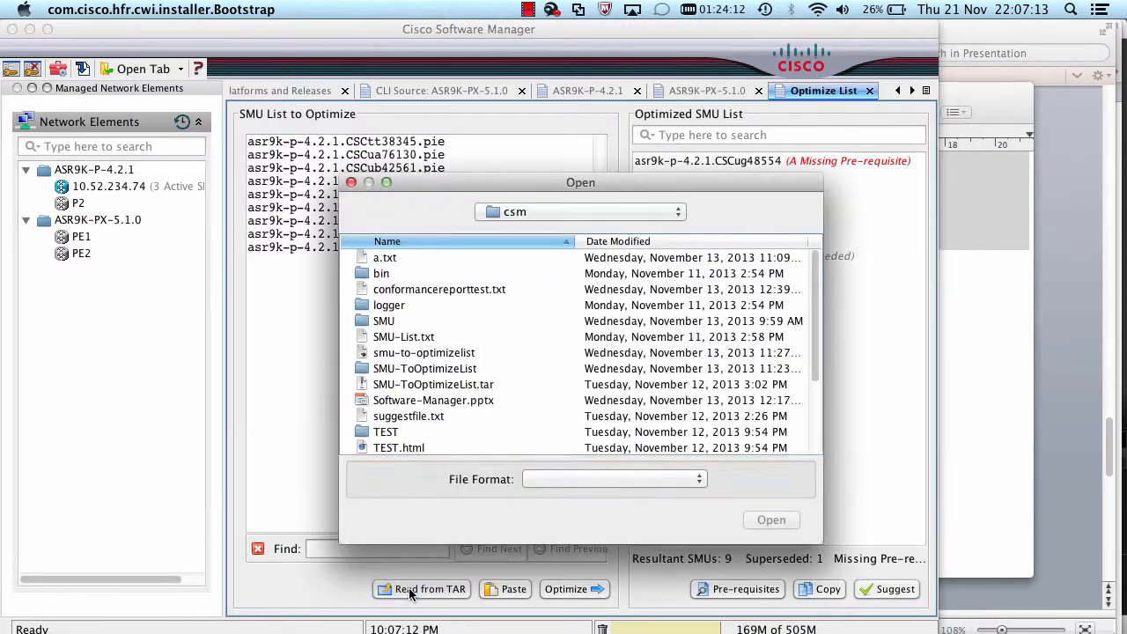
{"action": "left_click", "coordinate": [445, 387]}
{"action": "left_click", "coordinate": [772, 520]}
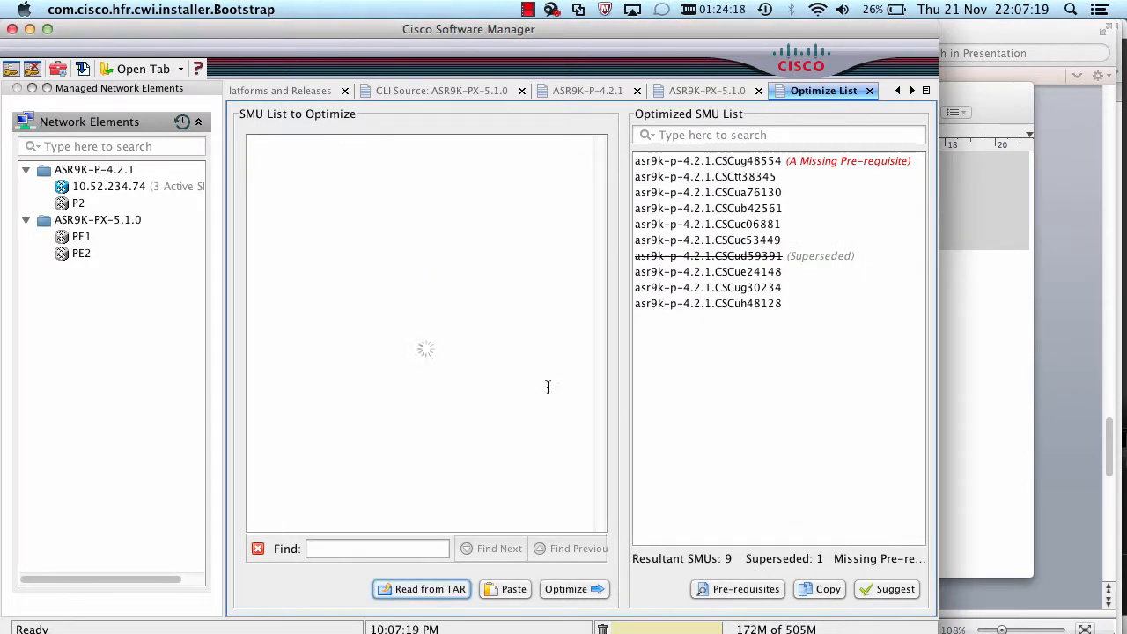
{"action": "left_click", "coordinate": [568, 590]}
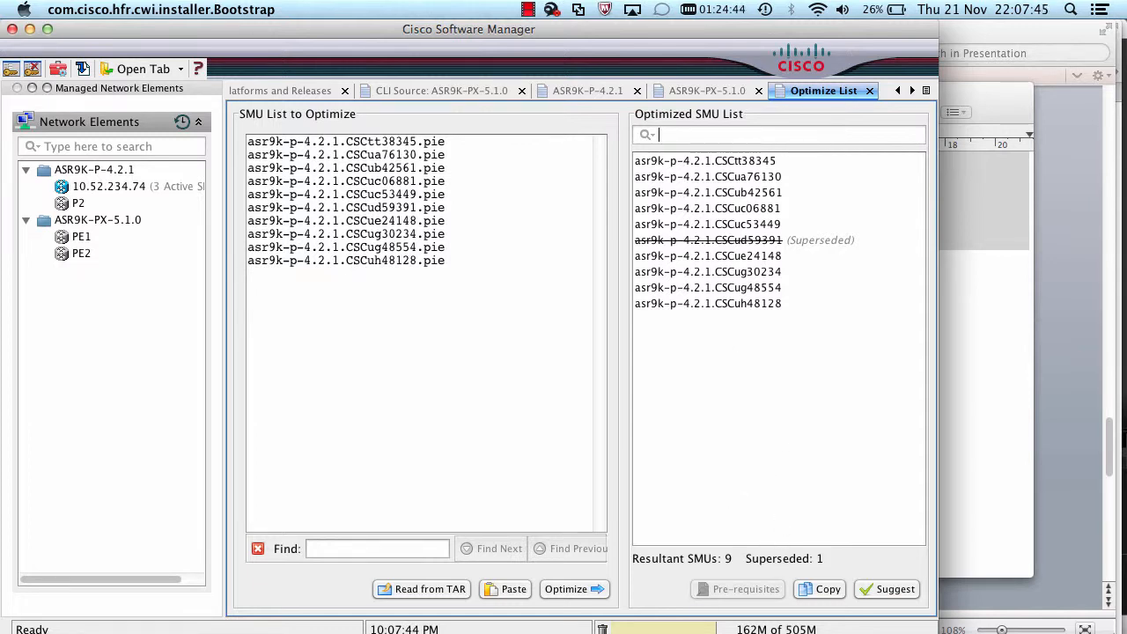
Step: Switch to the Software-Manager.pptx presentation in PowerPoint and show its closing slide
{"action": "mouse_move", "coordinate": [695, 632]}
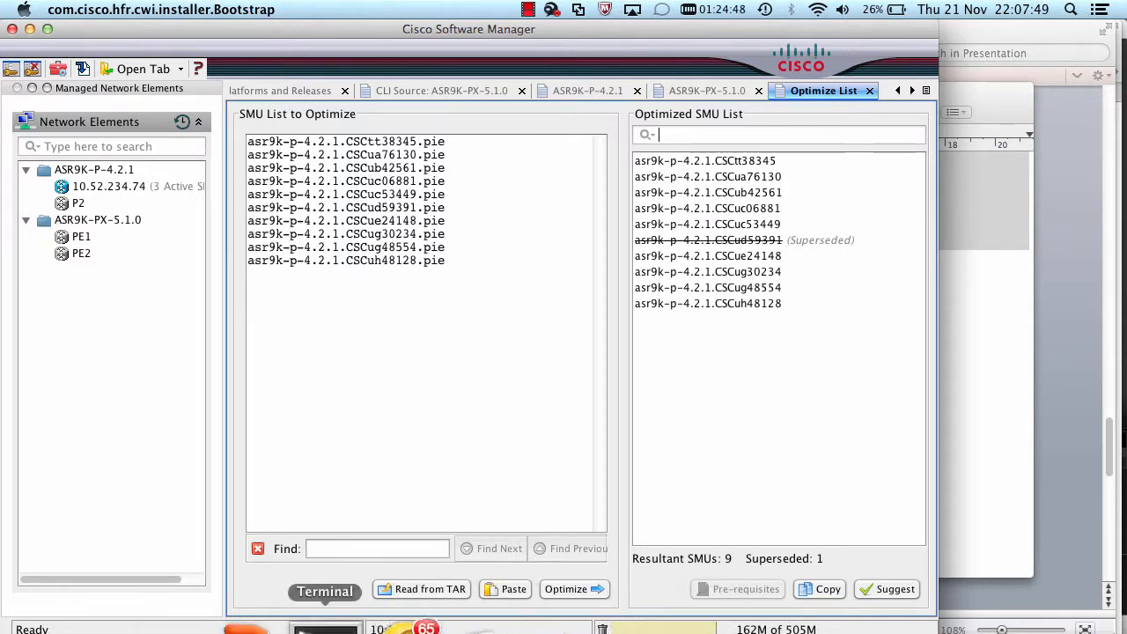
{"action": "left_click", "coordinate": [275, 627]}
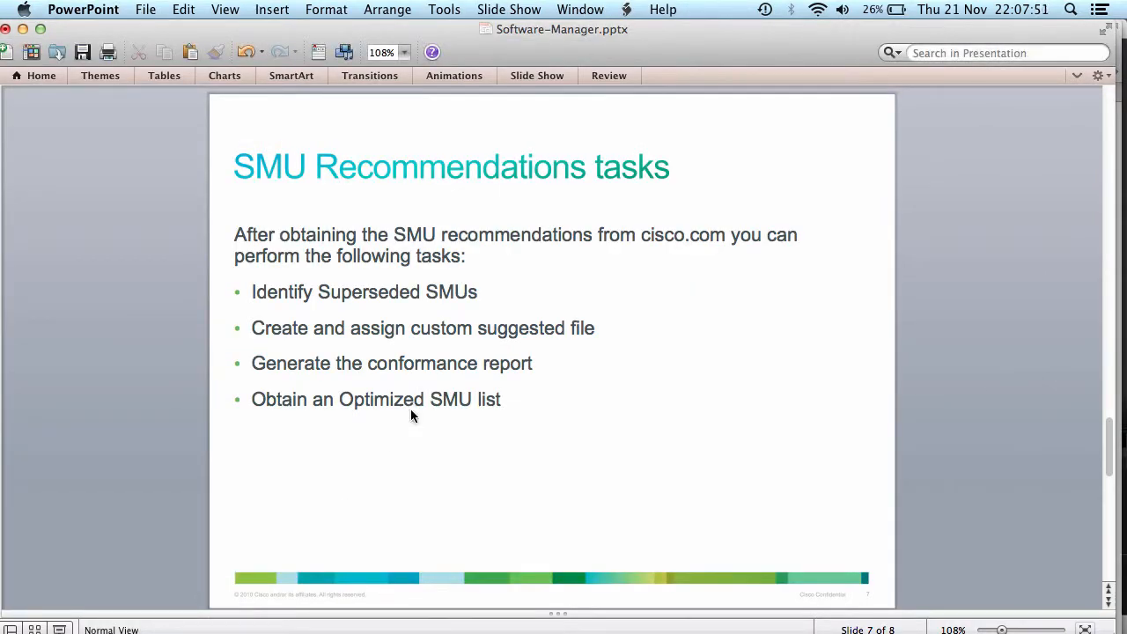
{"action": "scroll", "coordinate": [410, 408], "scroll_direction": "down", "scroll_amount": 2}
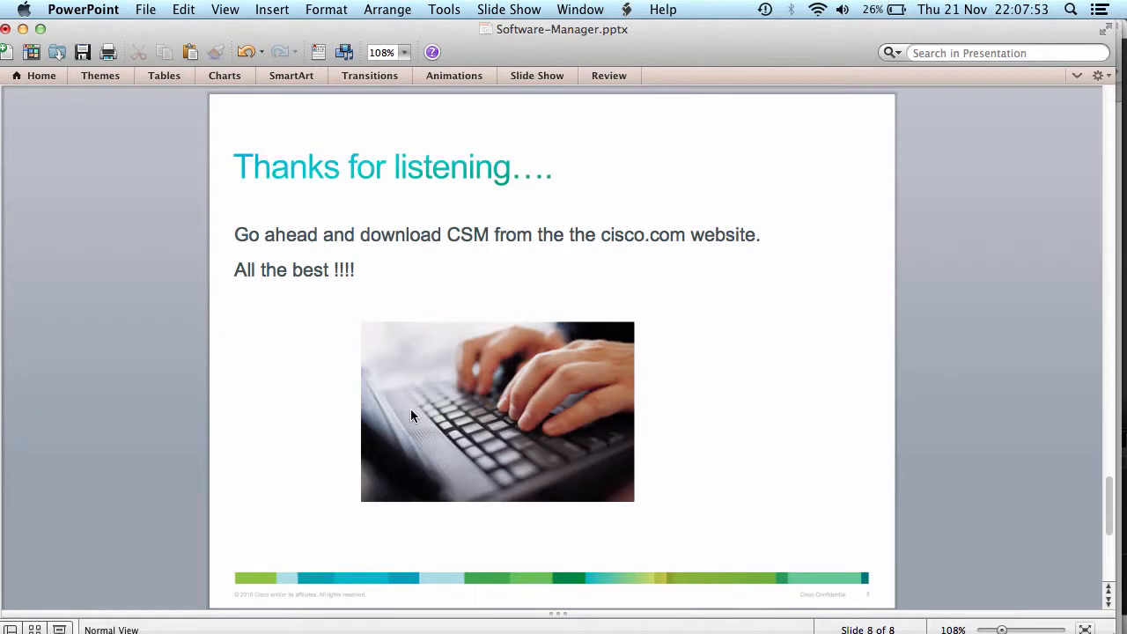